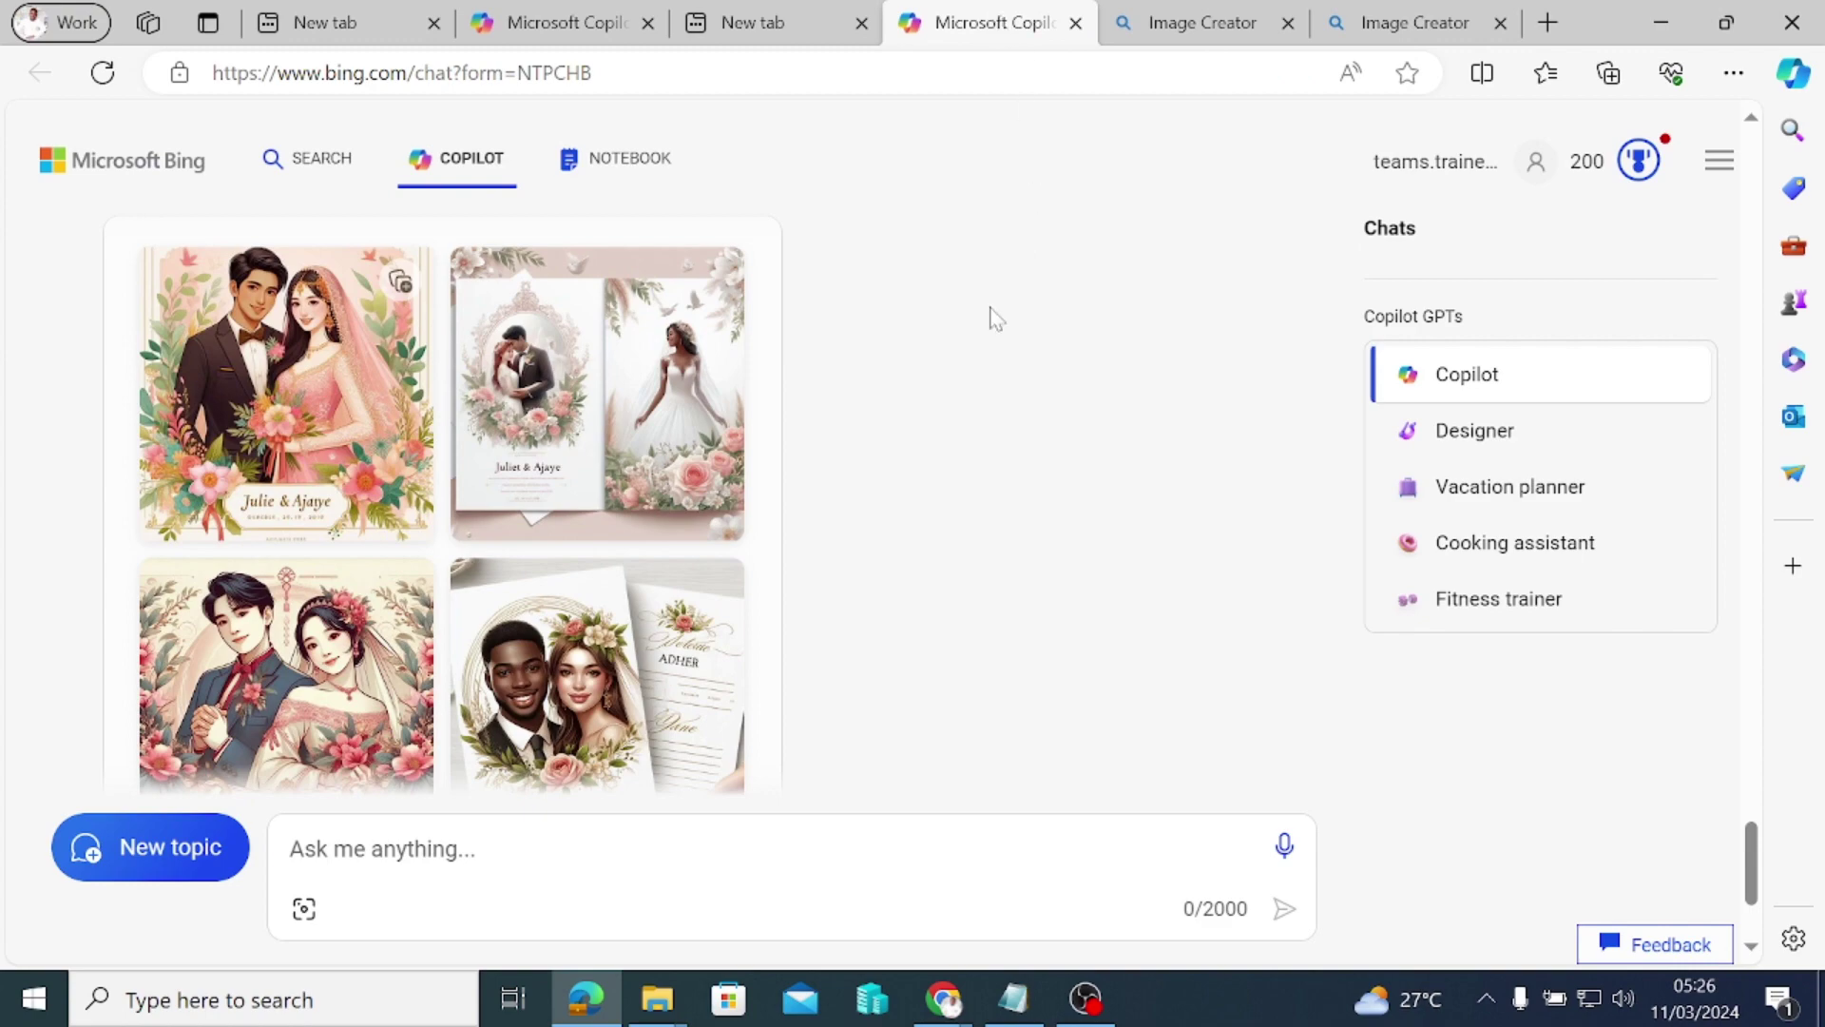
pyautogui.scroll(15, 990, 314)
pyautogui.scroll(15, 820, 253)
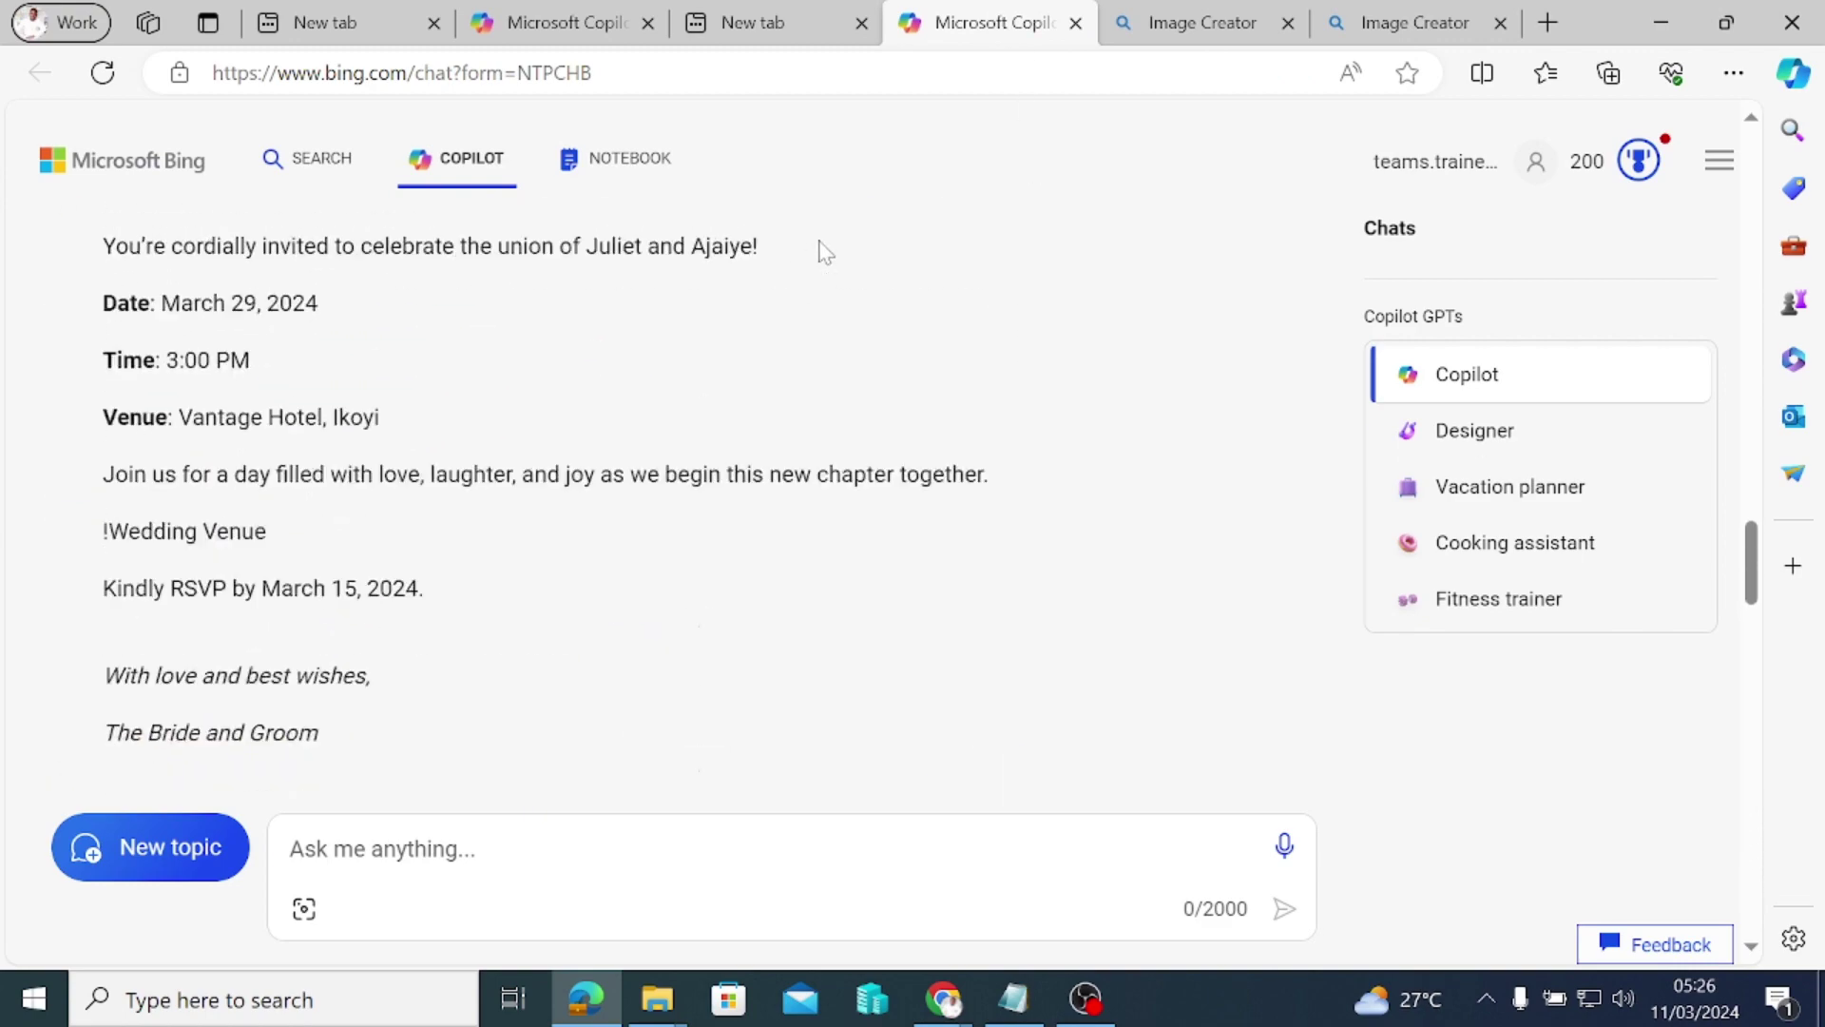
pyautogui.scroll(10, 864, 196)
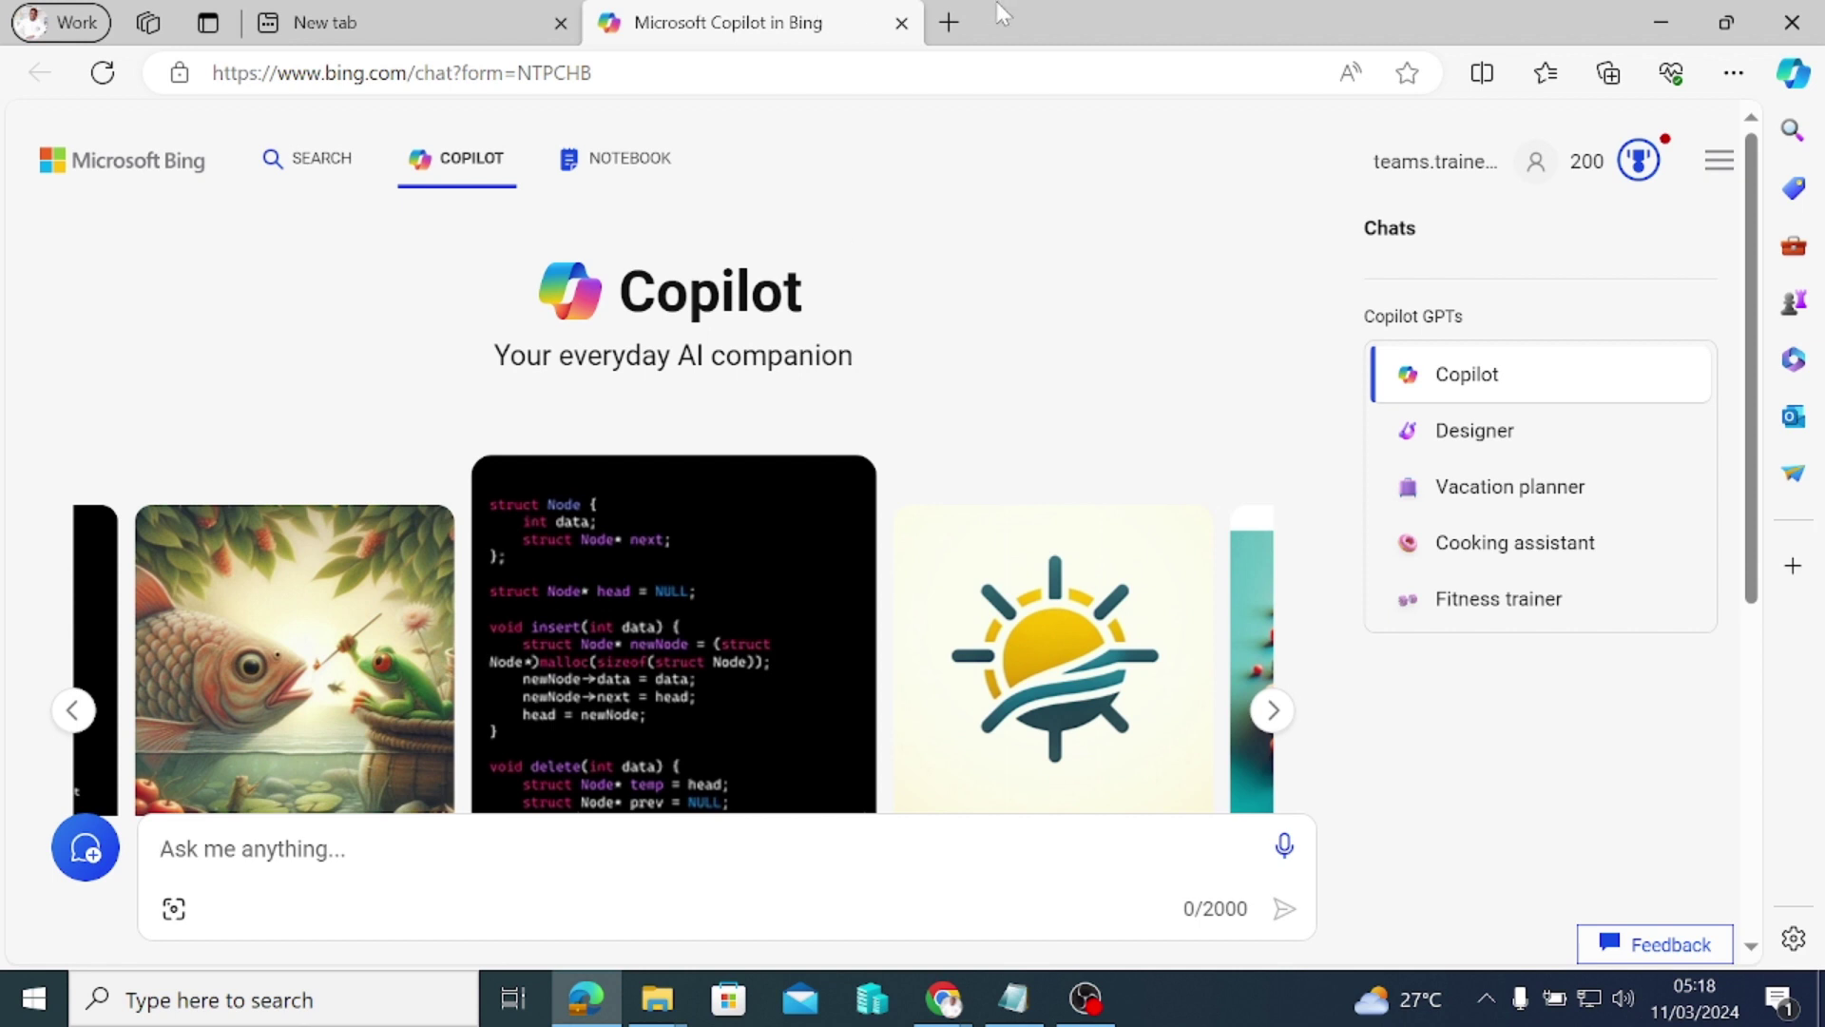
# Step: Open a new browser tab and launch the full-page Copilot chat from its search box
pyautogui.click(948, 25)
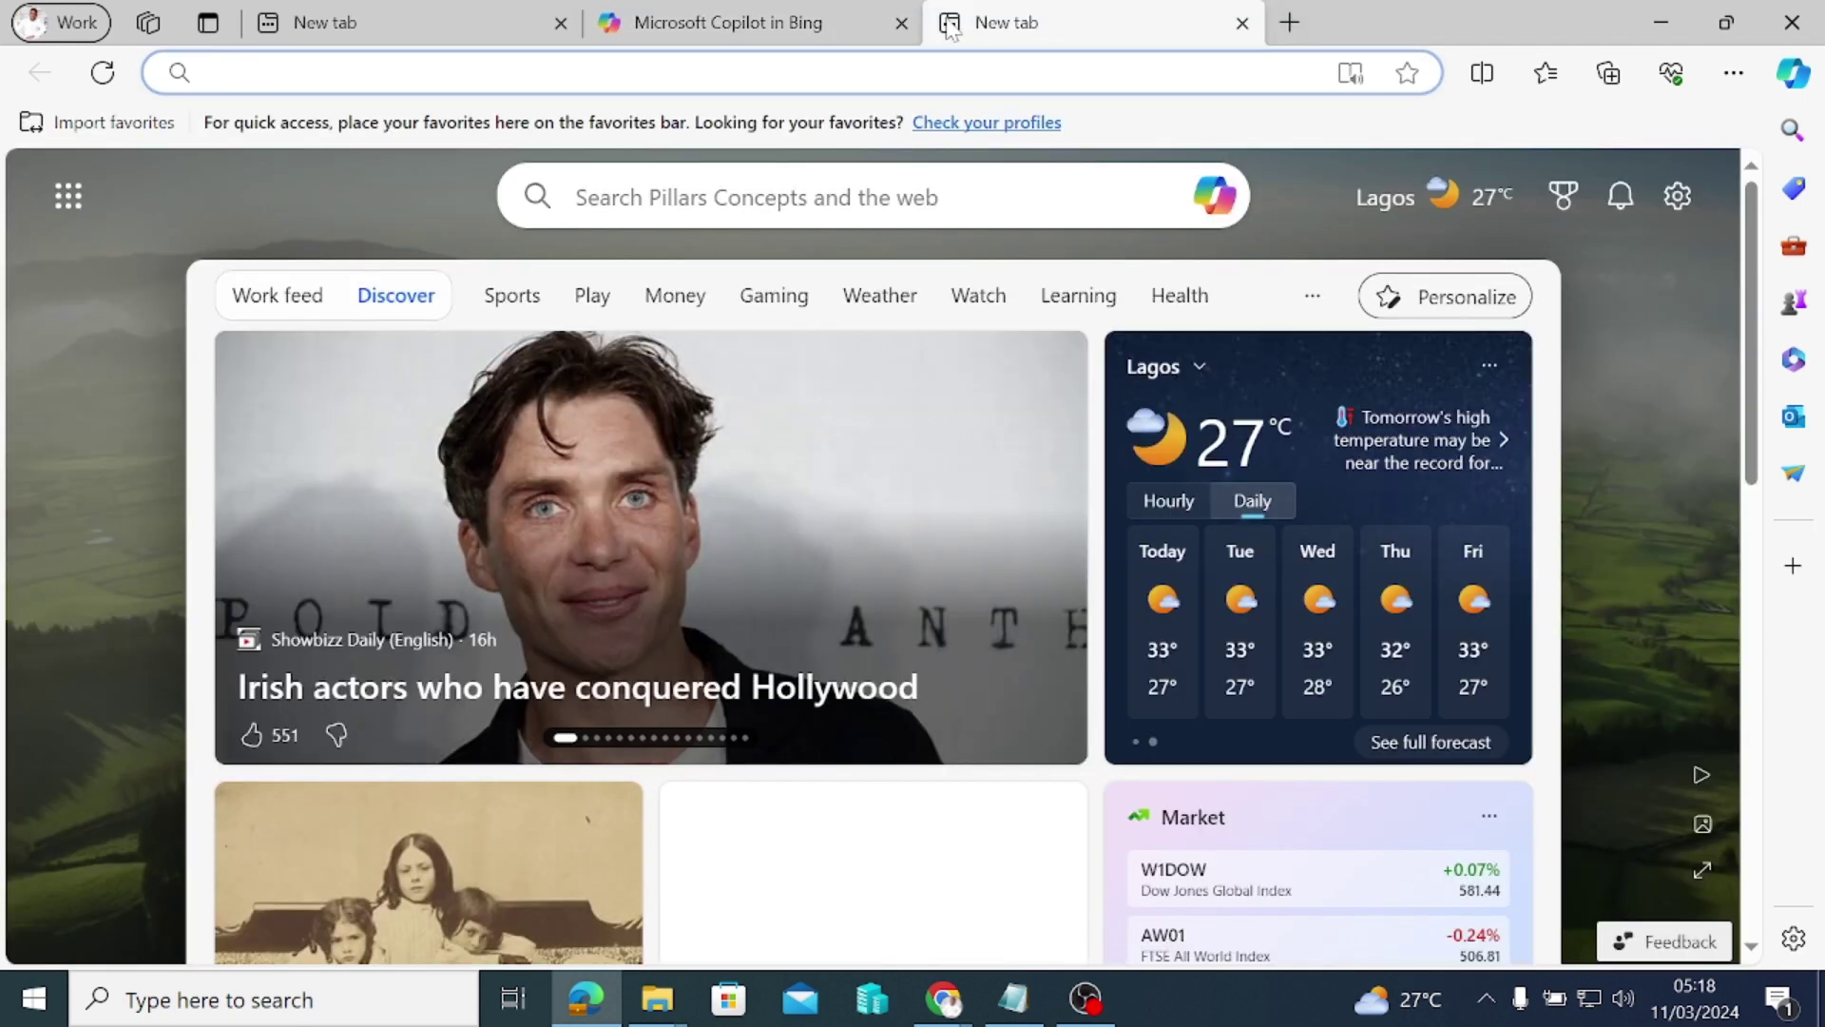
pyautogui.click(1792, 73)
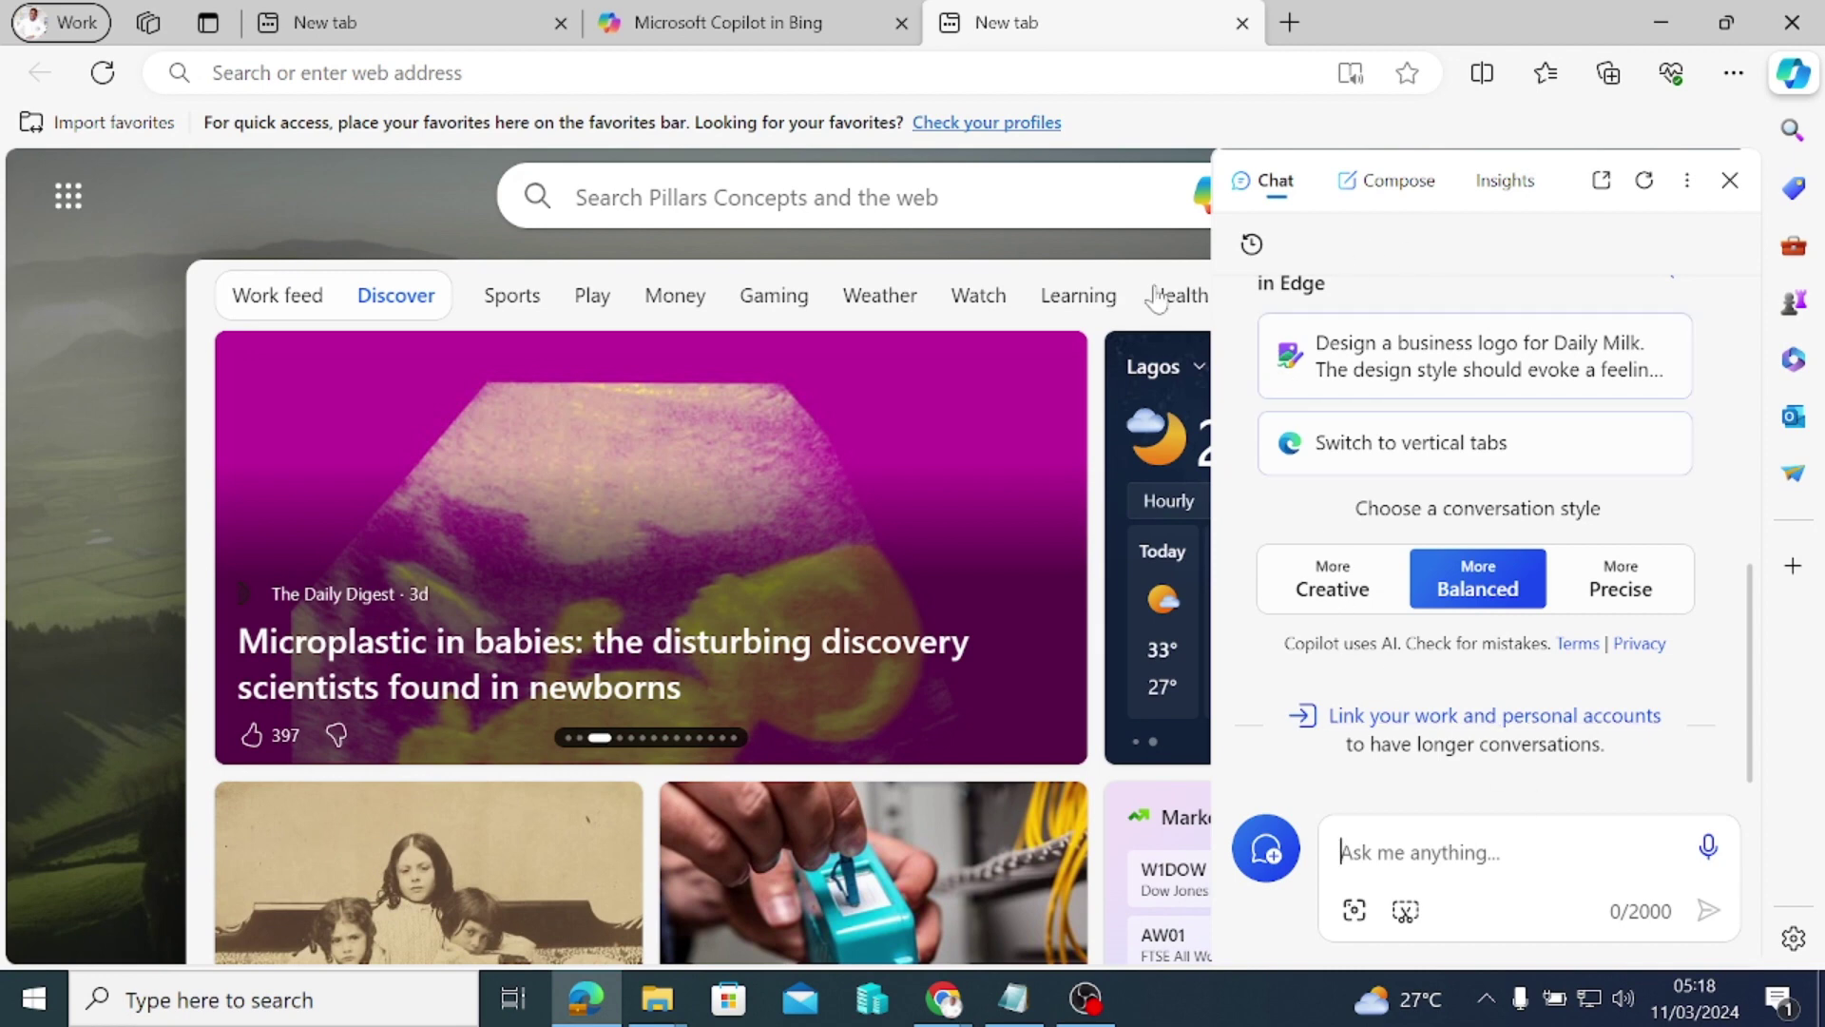
pyautogui.hotkey('ctrl', 'shift', '.')
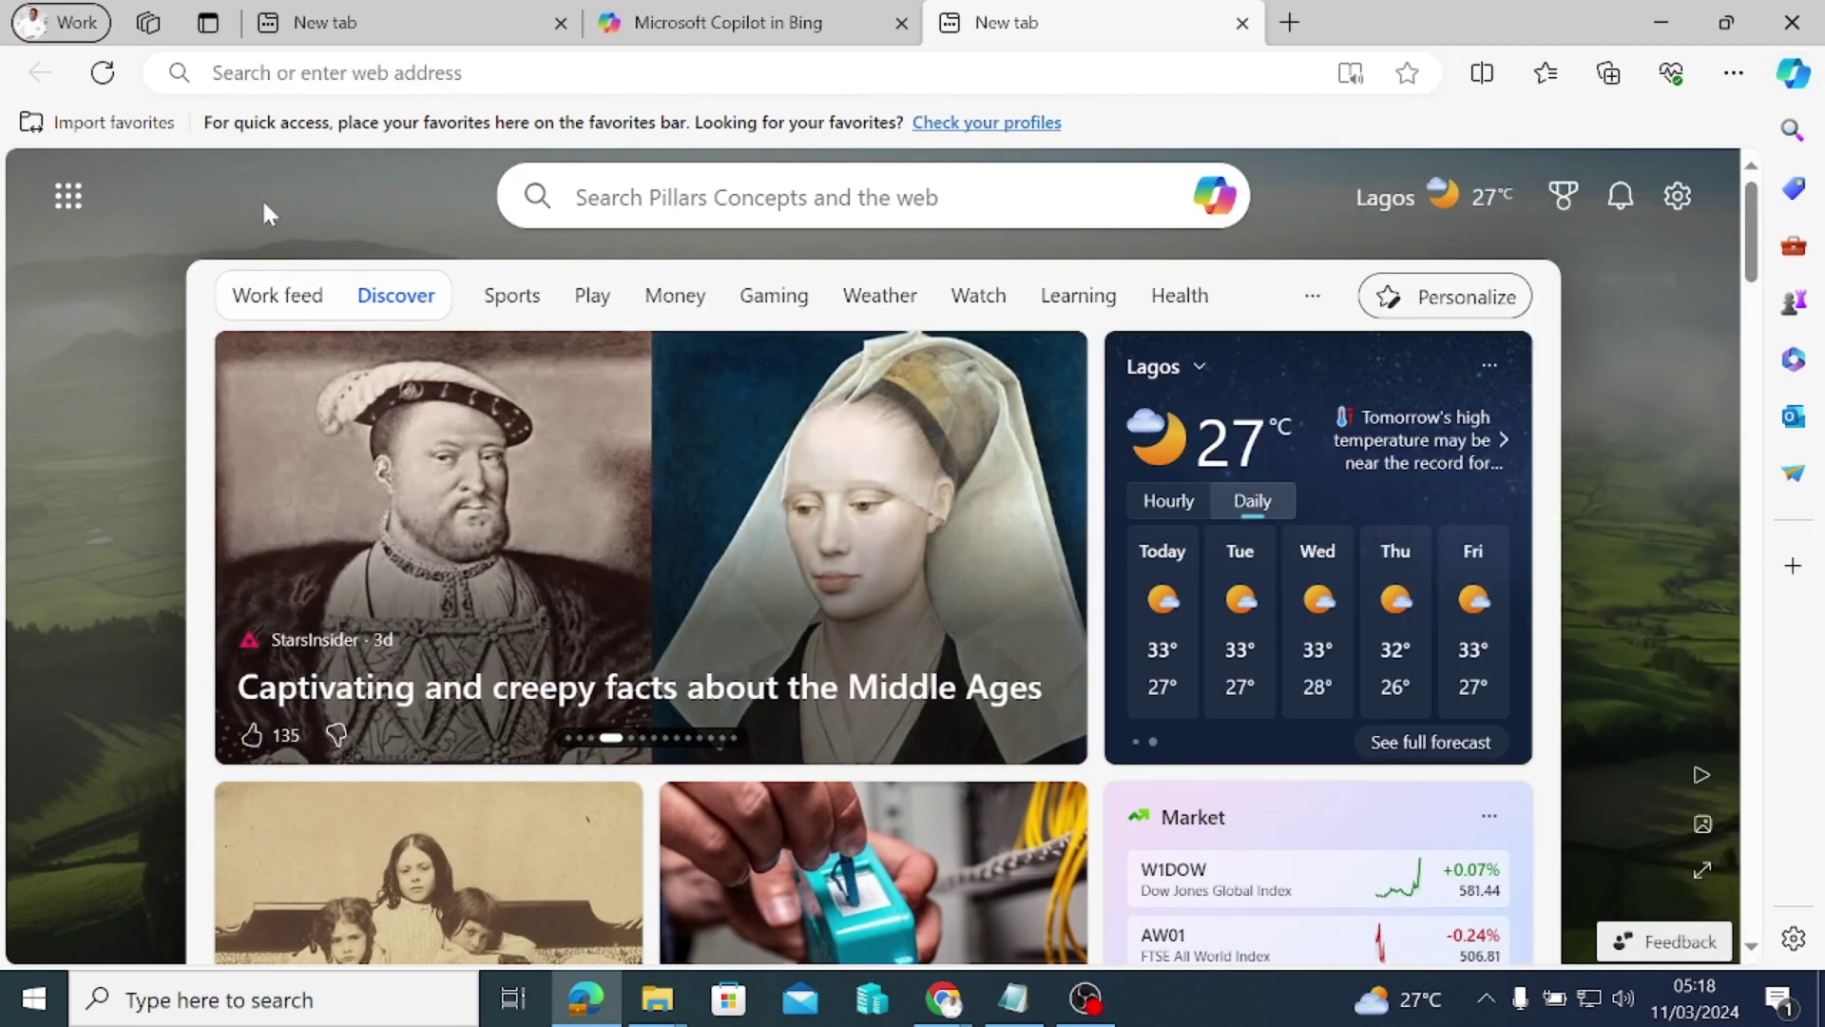
pyautogui.click(1218, 200)
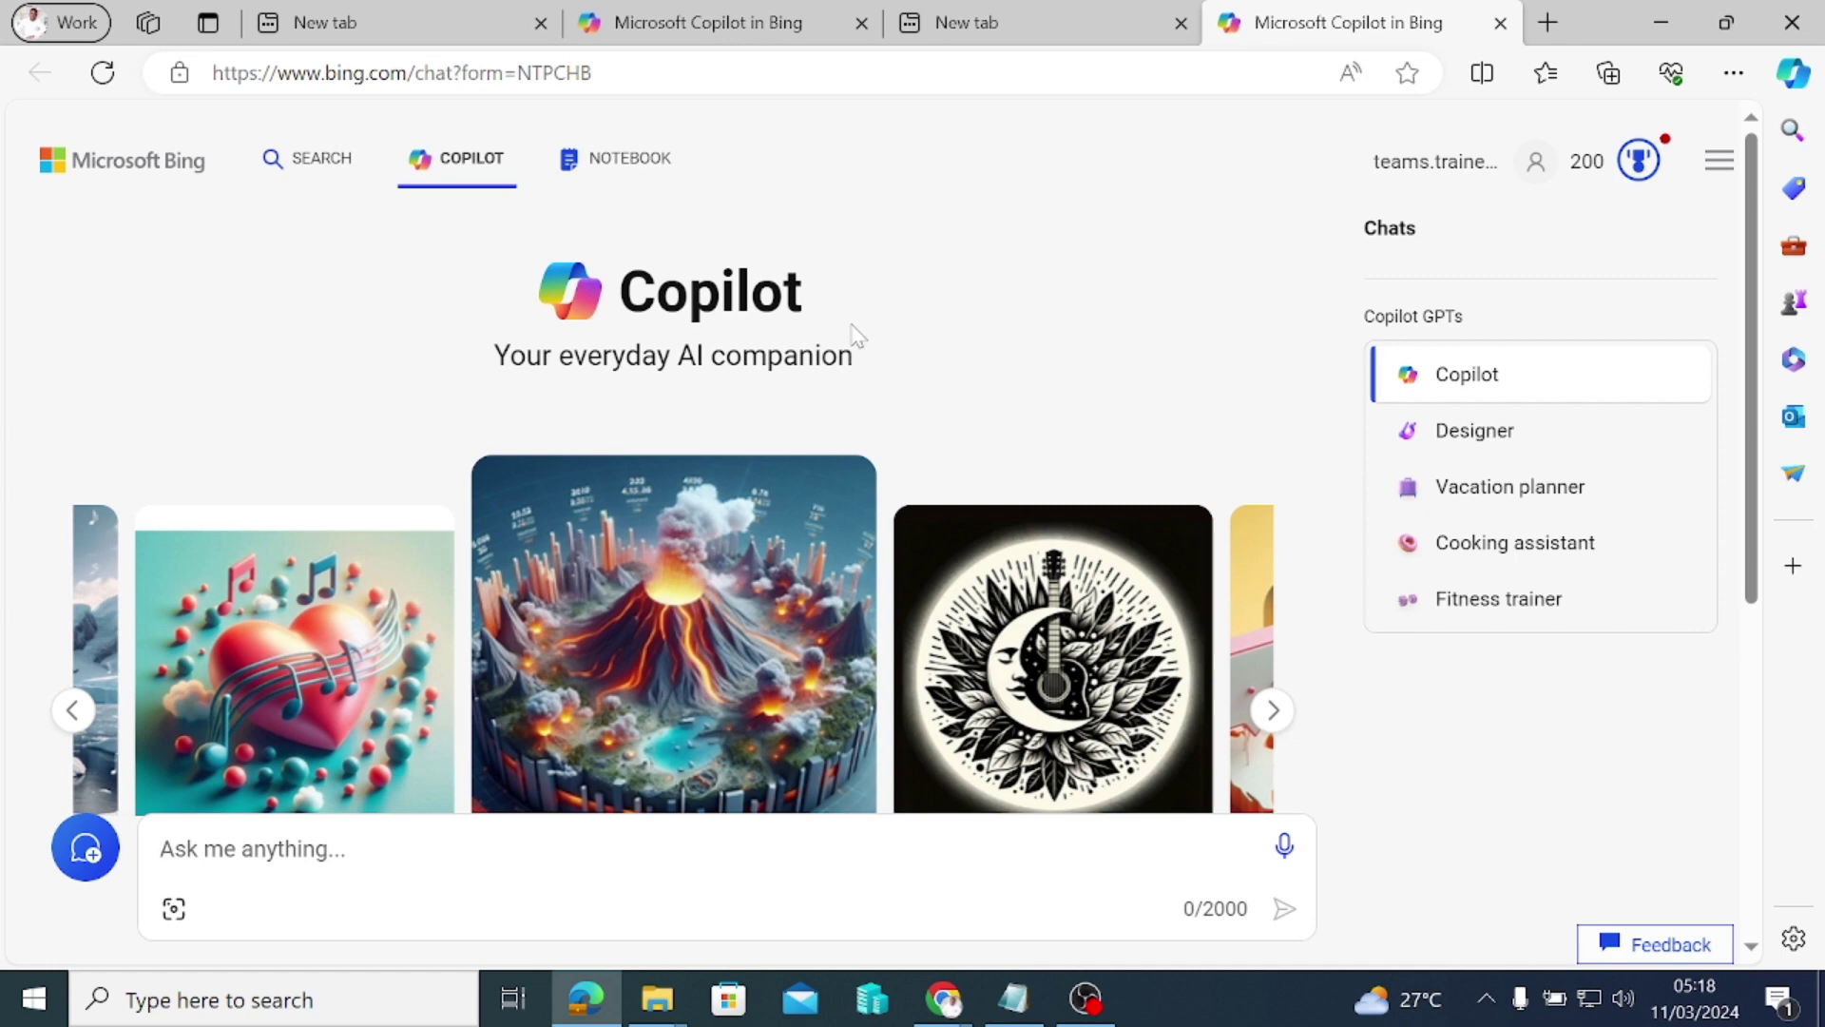
pyautogui.scroll(-5, 881, 358)
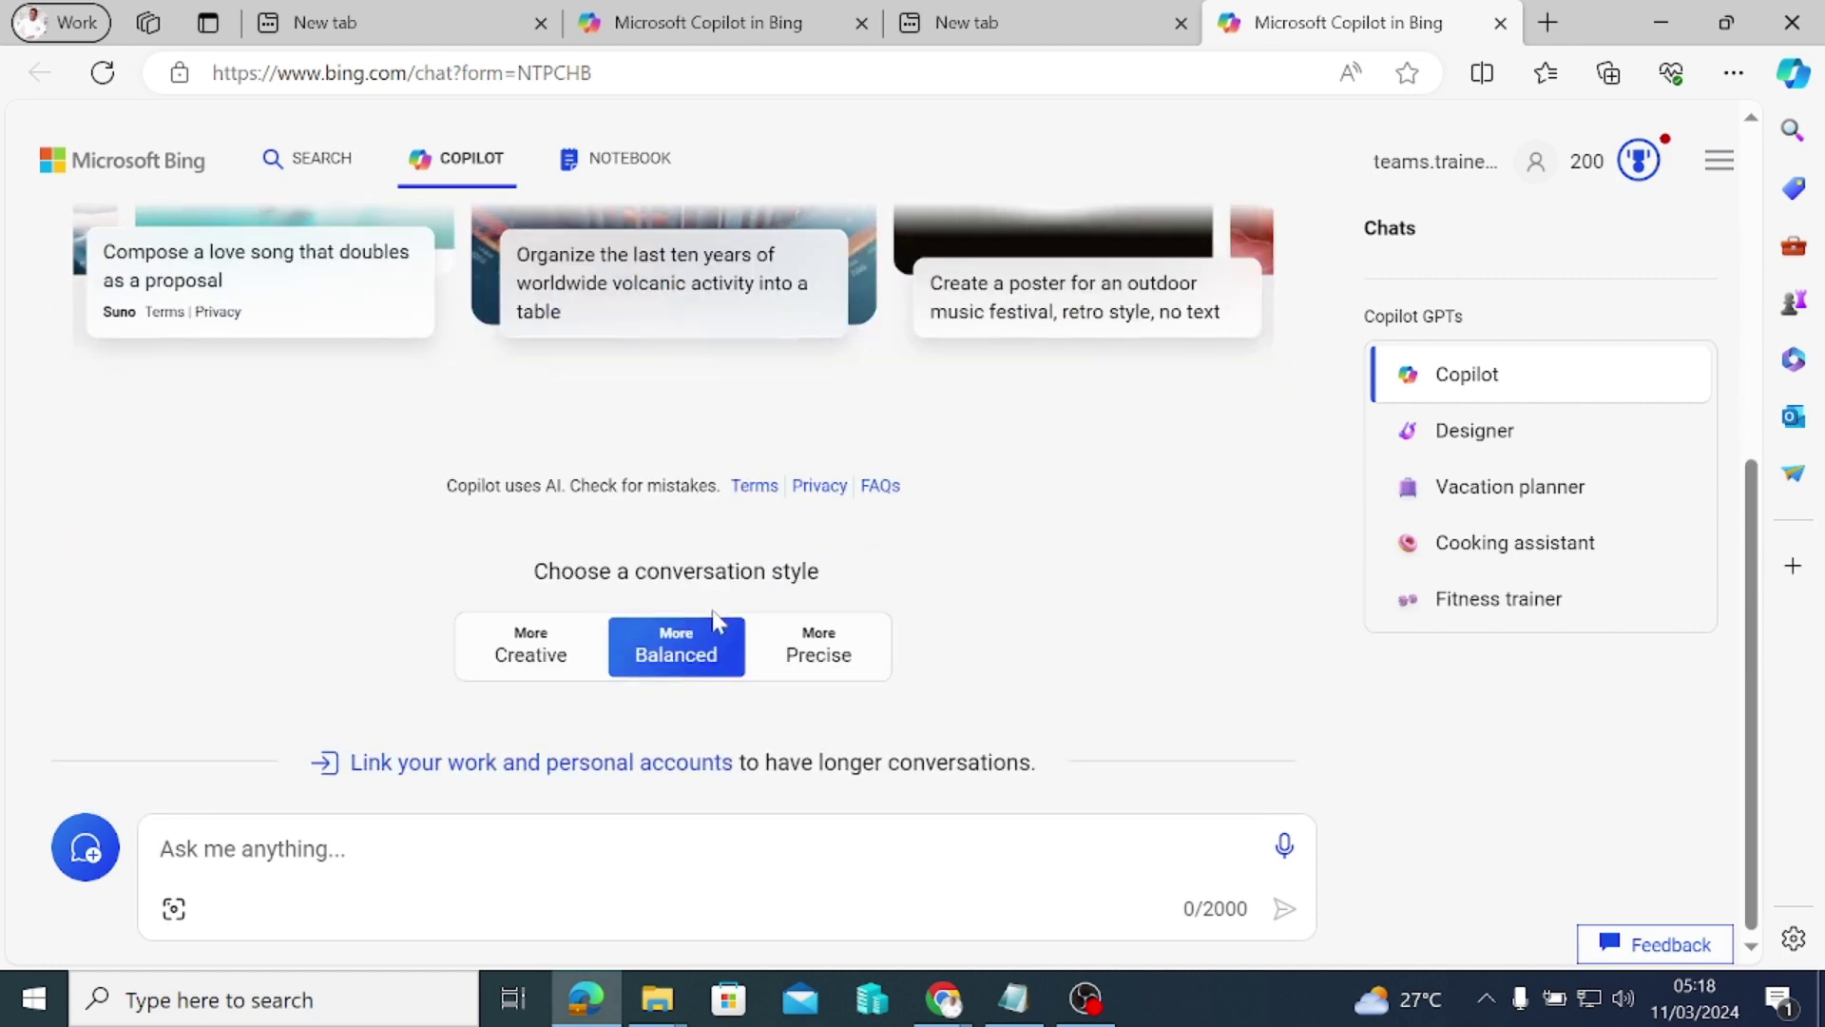
pyautogui.scroll(5, 713, 613)
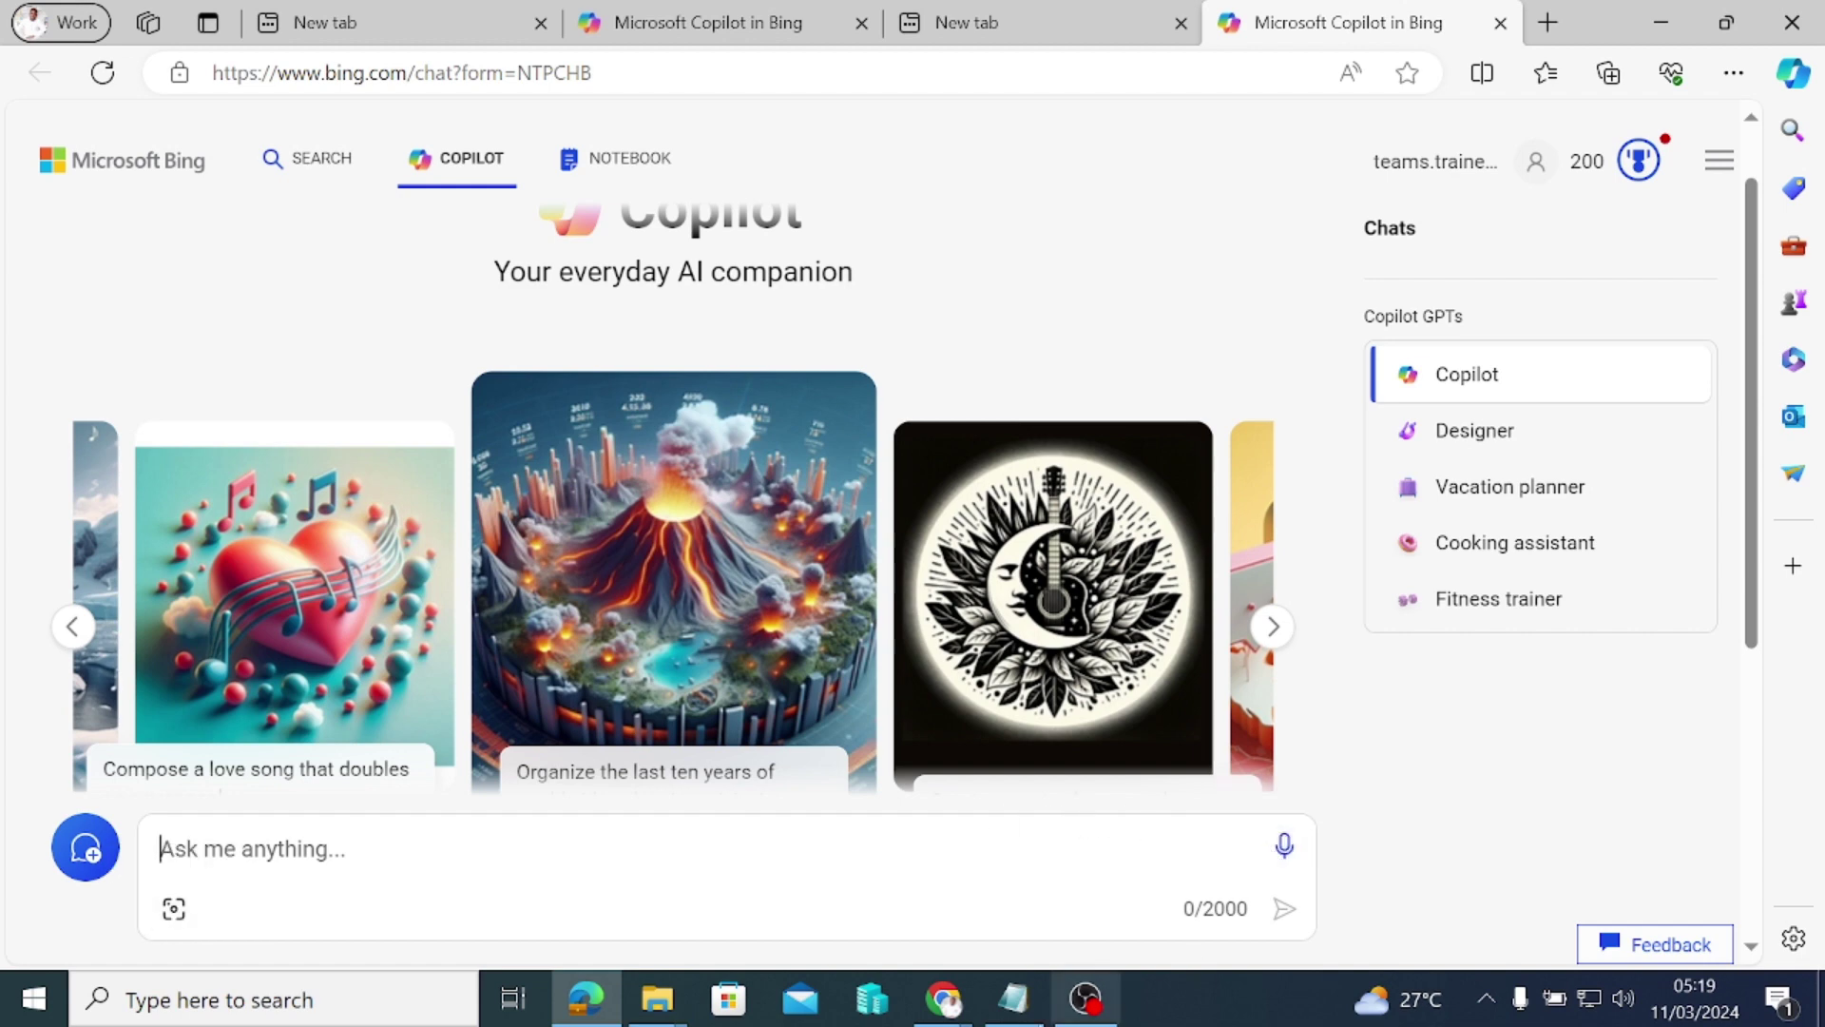
# Step: Switch to the Notepad notes and copy the Contoso retention settings question with its answer options A to C, without the question number
pyautogui.click(1013, 998)
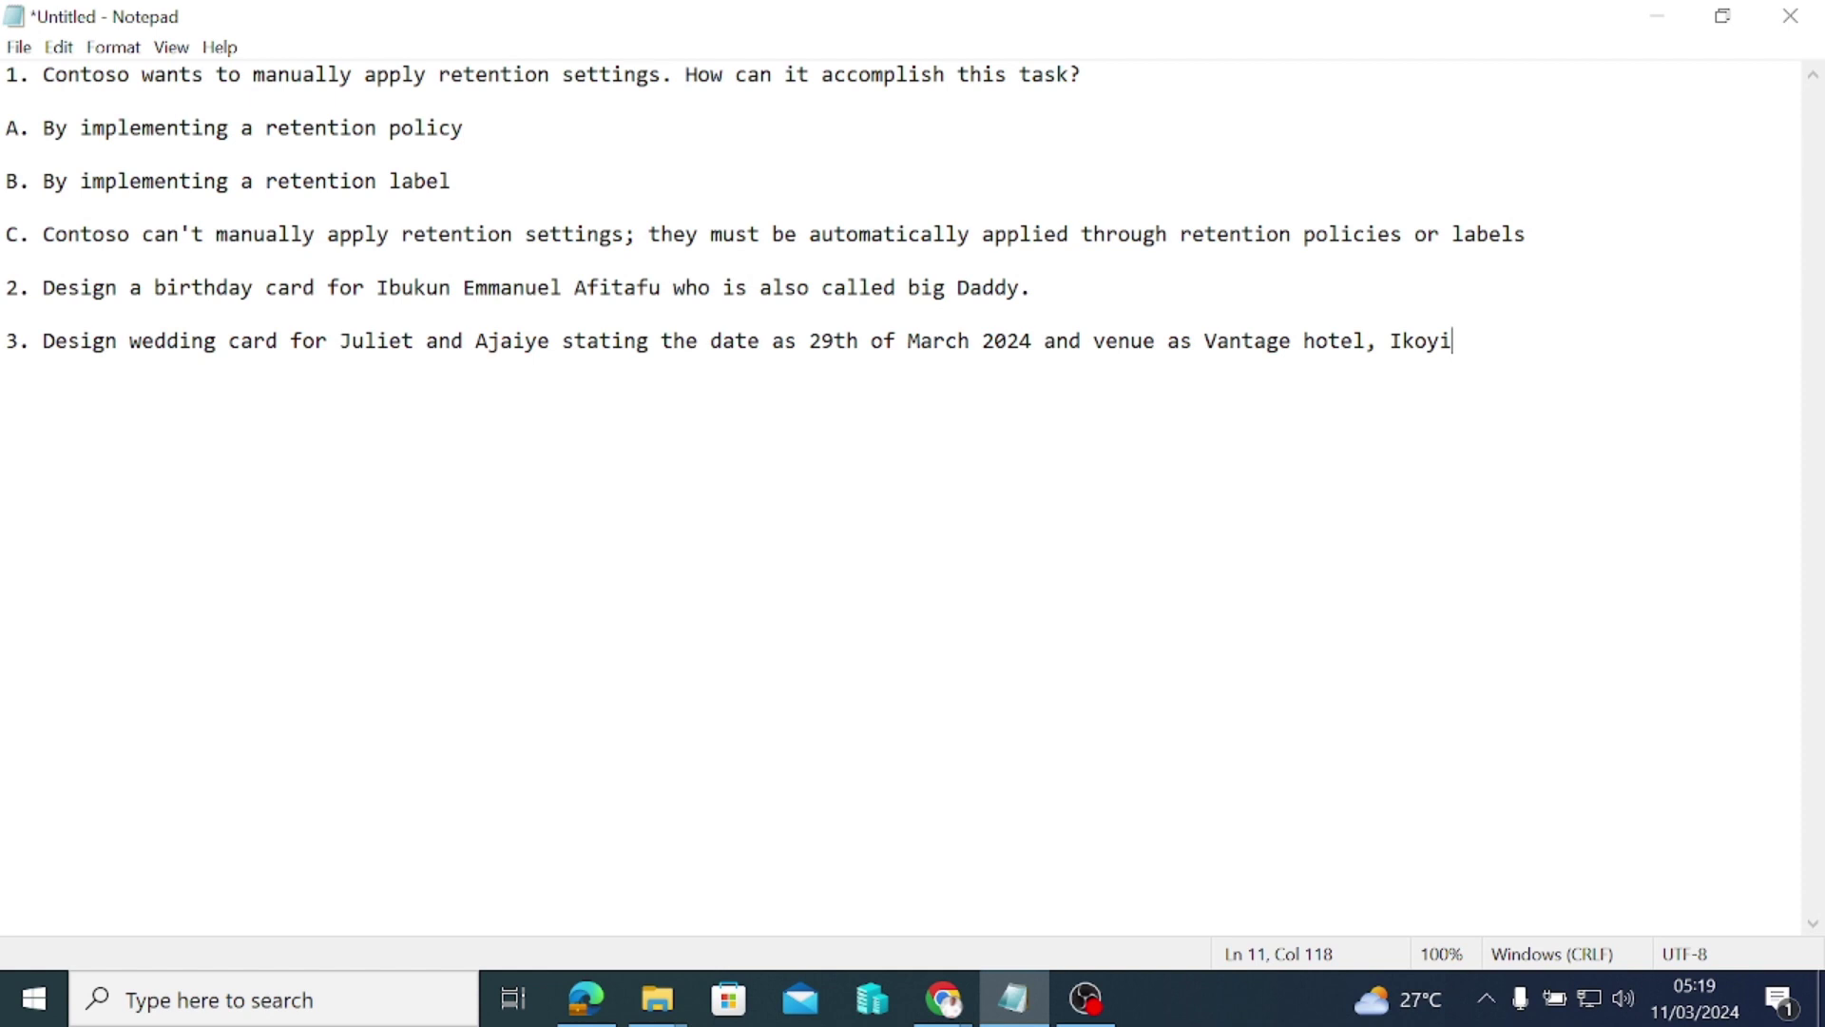
pyautogui.click(42, 74)
pyautogui.hotkey('shift', 'Right')
pyautogui.hotkey('shift', 'Right')
pyautogui.hotkey('shift', 'Right')
pyautogui.hotkey('shift', 'Right')
pyautogui.hotkey('shift', 'Right')
pyautogui.hotkey('shift', 'Right')
pyautogui.hotkey('shift', 'Right')
pyautogui.hotkey('shift', 'Right')
pyautogui.hotkey('shift', 'Right')
pyautogui.hotkey('shift', 'Right')
pyautogui.hotkey('shift', 'Right')
pyautogui.hotkey('shift', 'Right')
pyautogui.hotkey('shift', 'Right')
pyautogui.hotkey('shift', 'Right')
pyautogui.hotkey('shift', 'Right')
pyautogui.hotkey('shift', 'Right')
pyautogui.hotkey('shift', 'Right')
pyautogui.hotkey('shift', 'Right')
pyautogui.hotkey('shift', 'Right')
pyautogui.hotkey('shift', 'Right')
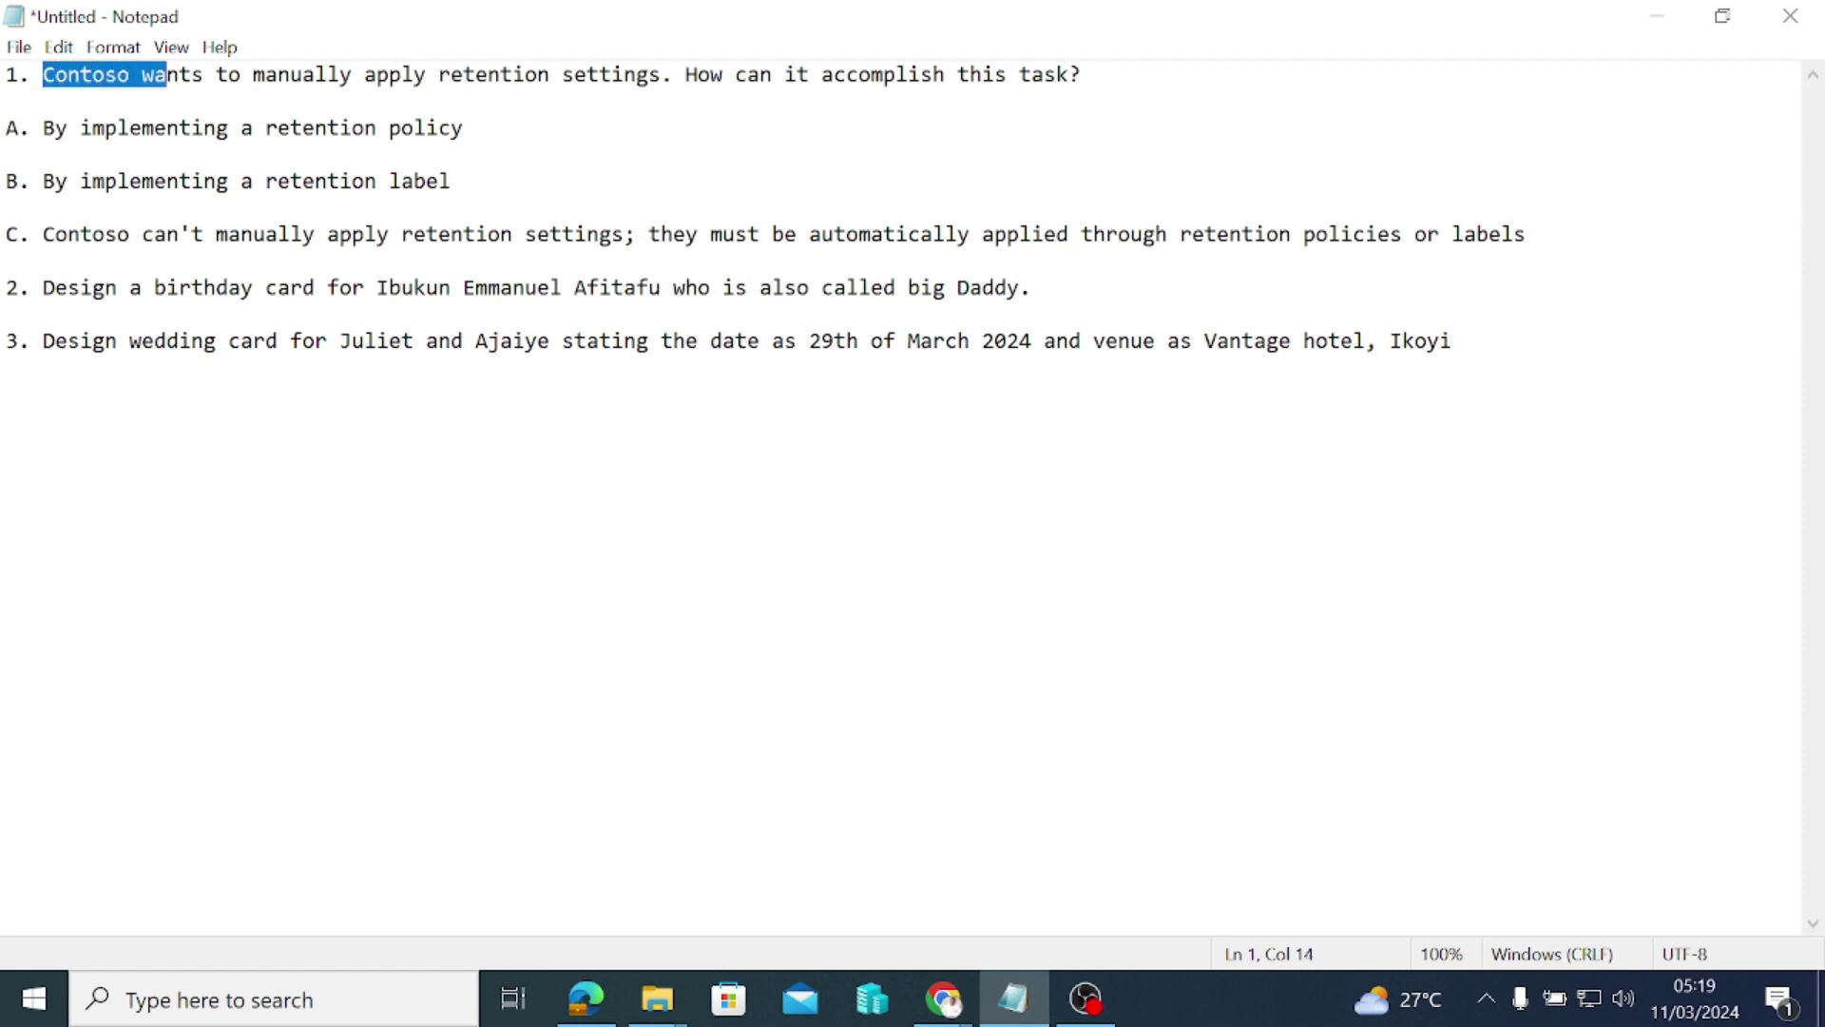
pyautogui.hotkey('shift', 'Down')
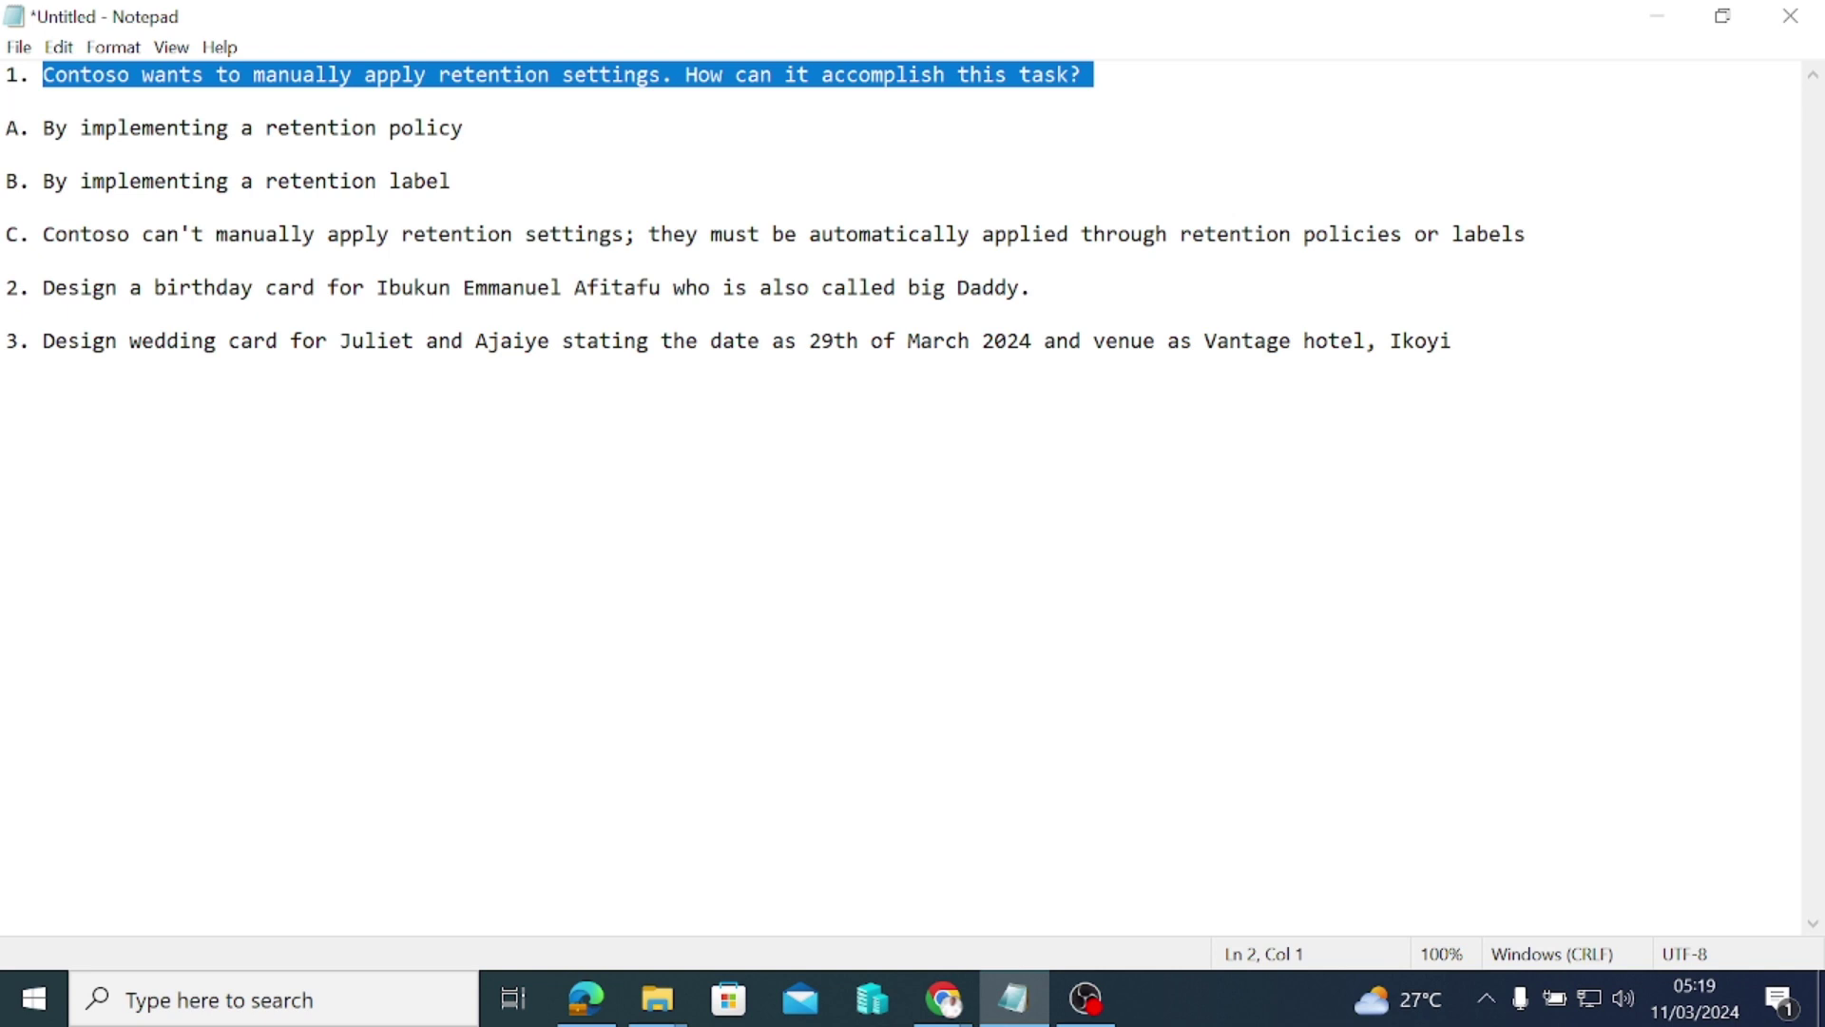
pyautogui.click(105, 127)
pyautogui.moveTo(42, 74); pyautogui.dragTo(1542, 238)
pyautogui.hotkey('ctrl', 'c')
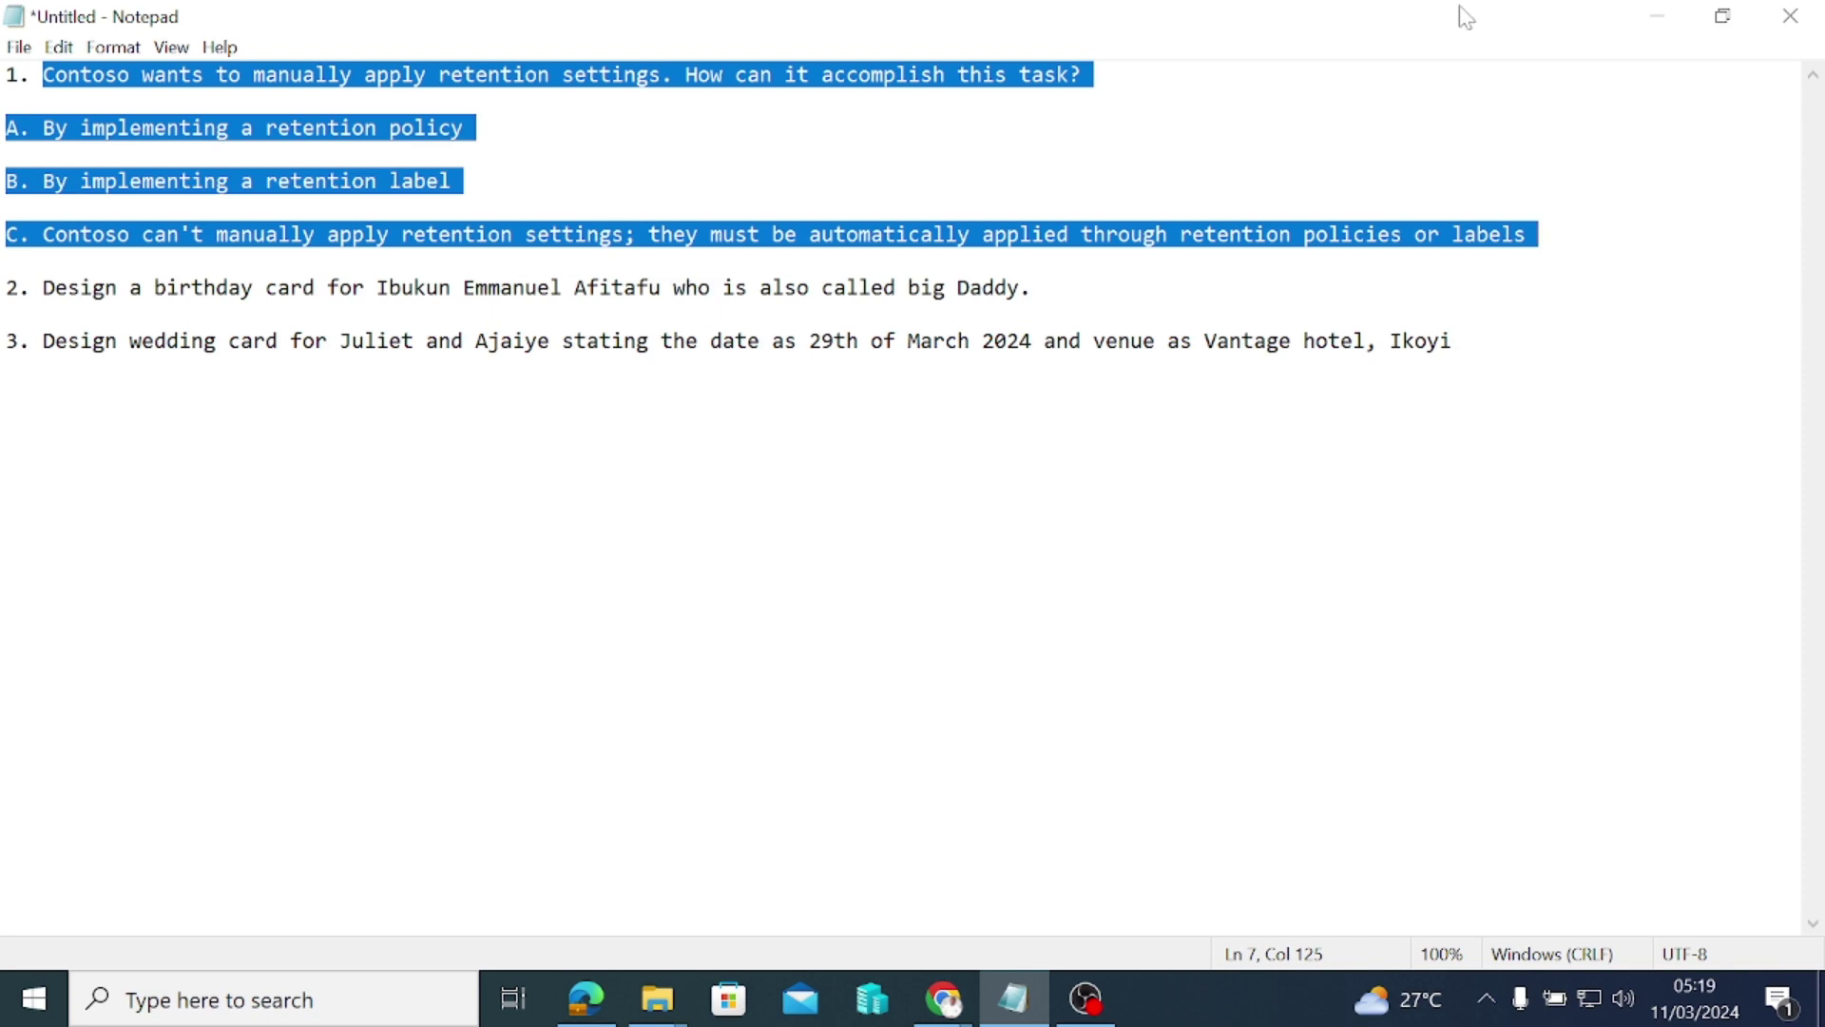
# Step: Return to the Copilot chat in Edge, paste the copied Contoso retention question with its options and submit it
pyautogui.click(1658, 17)
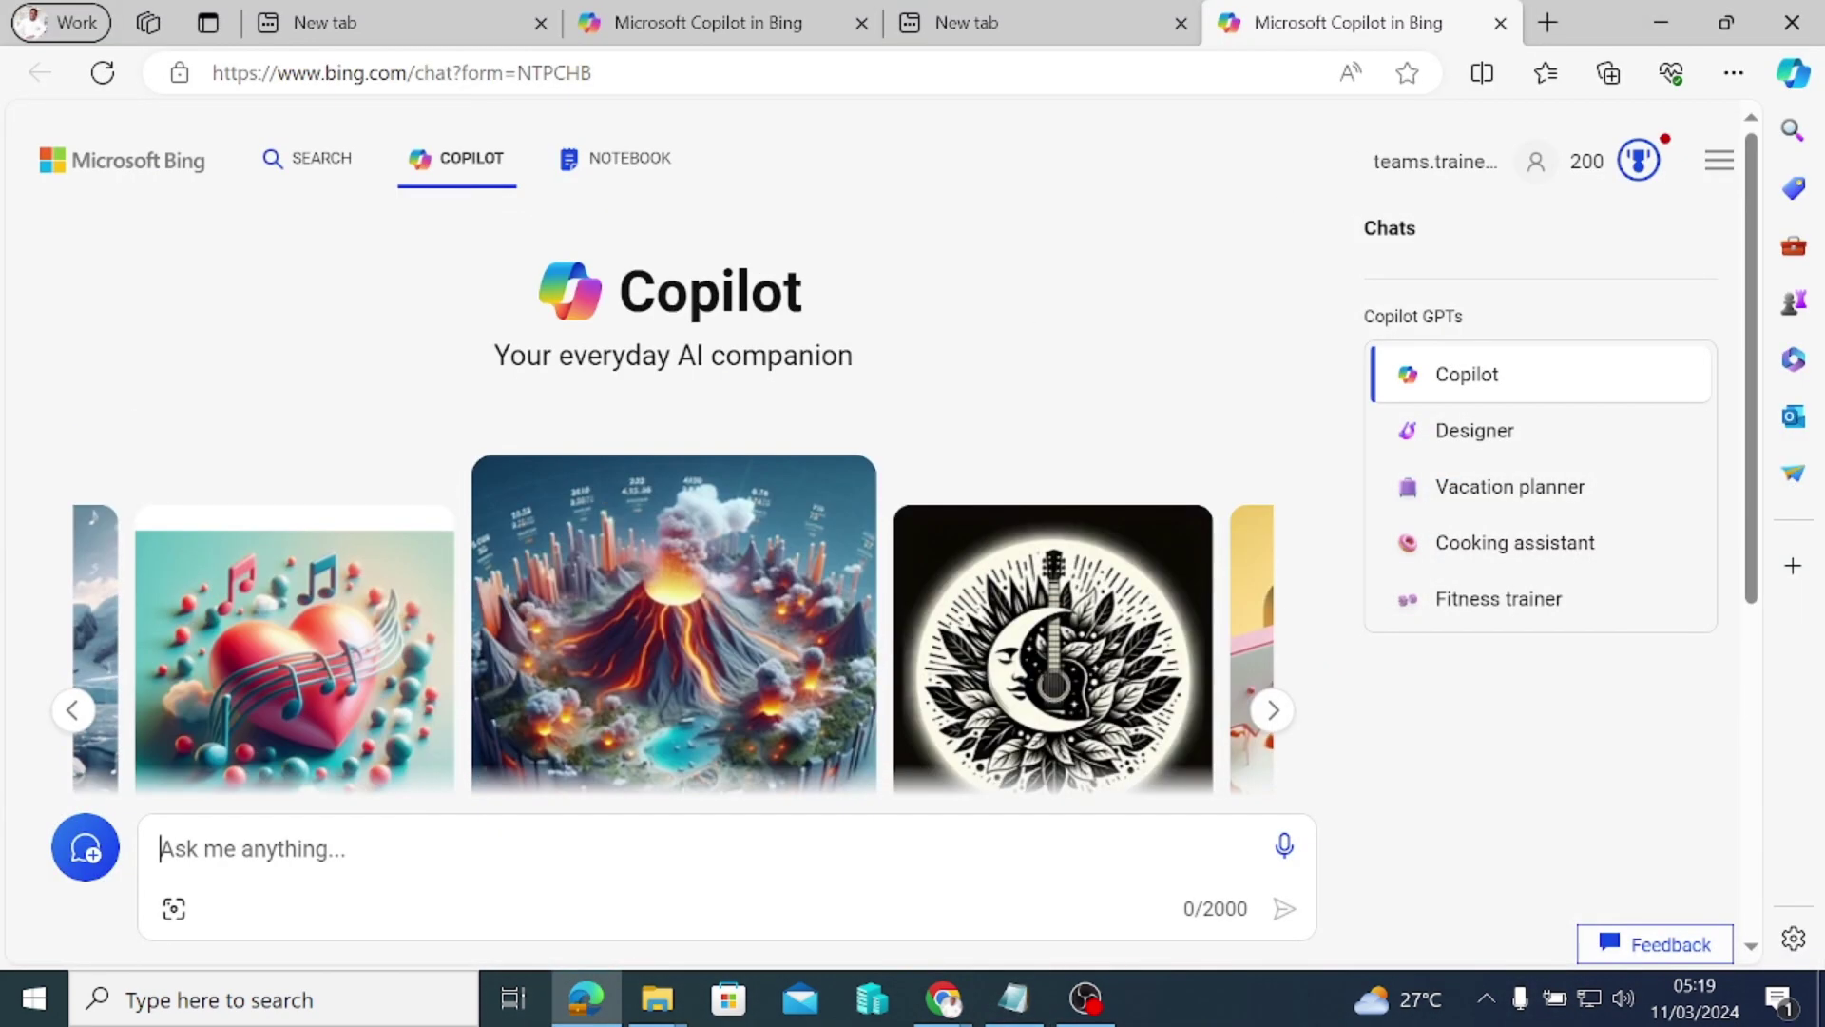
pyautogui.scroll(-5, 583, 533)
pyautogui.scroll(3, 350, 385)
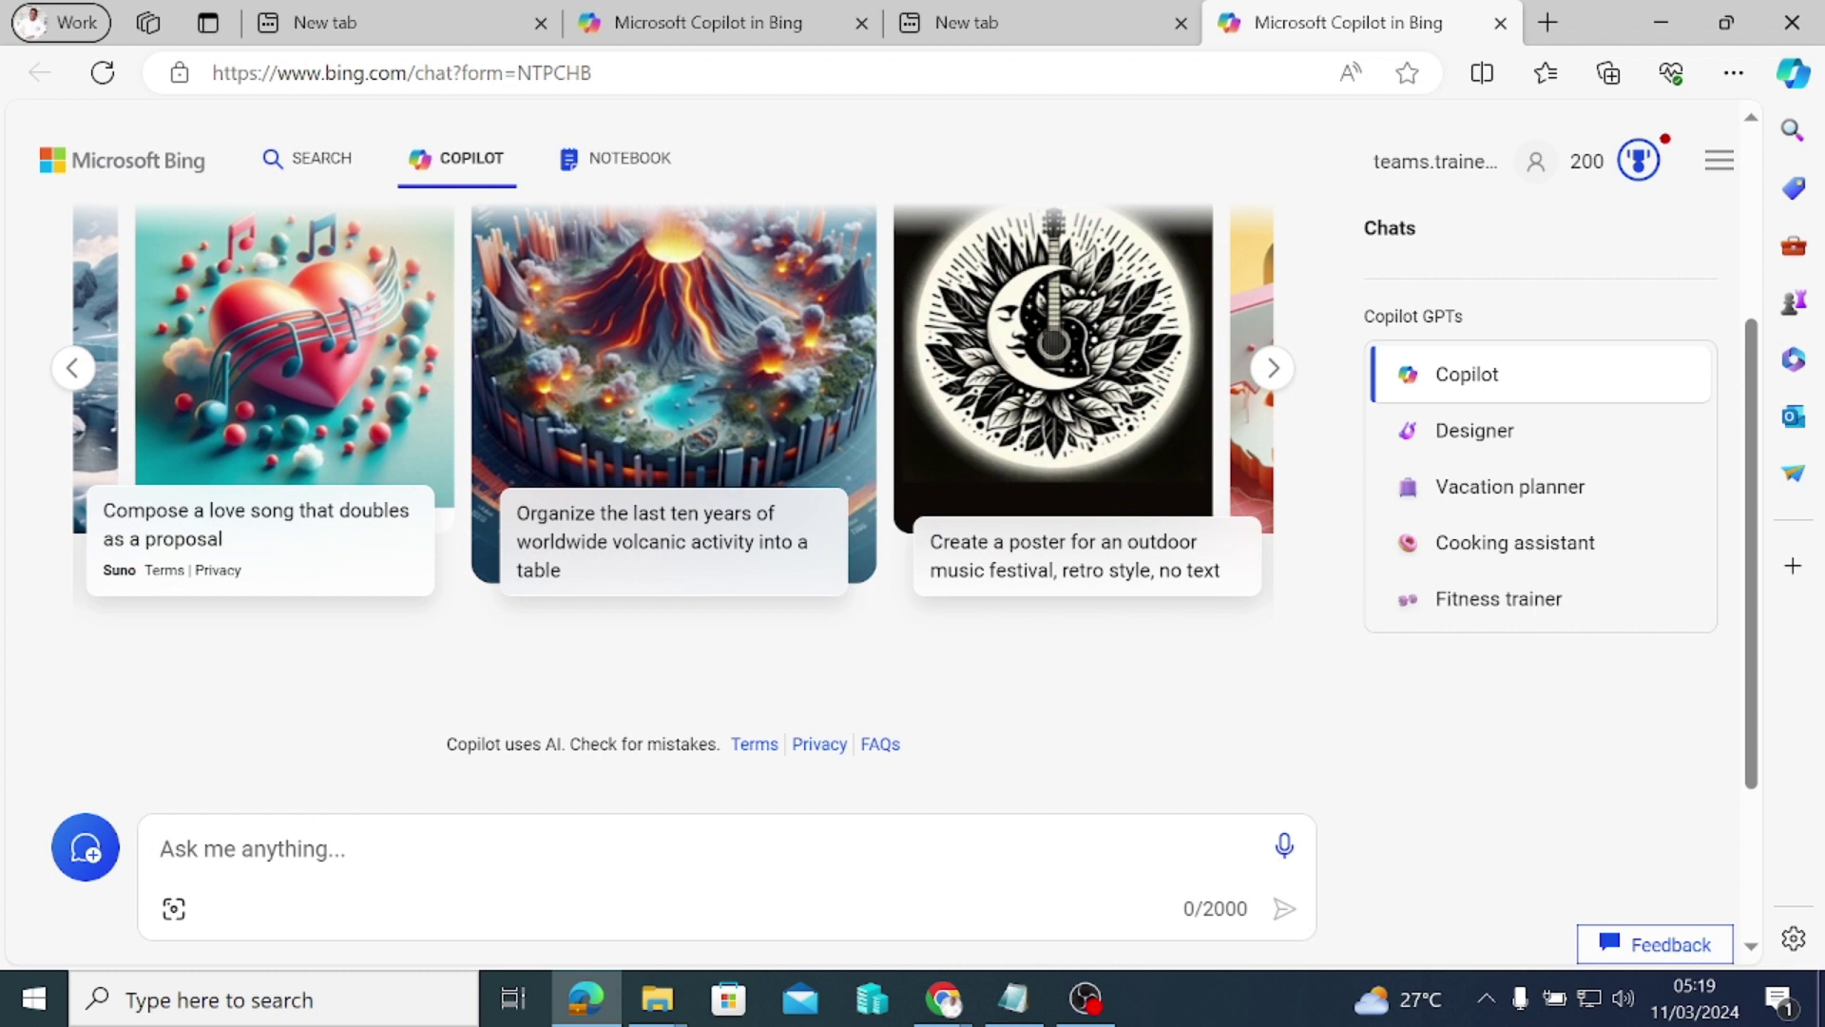
pyautogui.hotkey('ctrl', 'v')
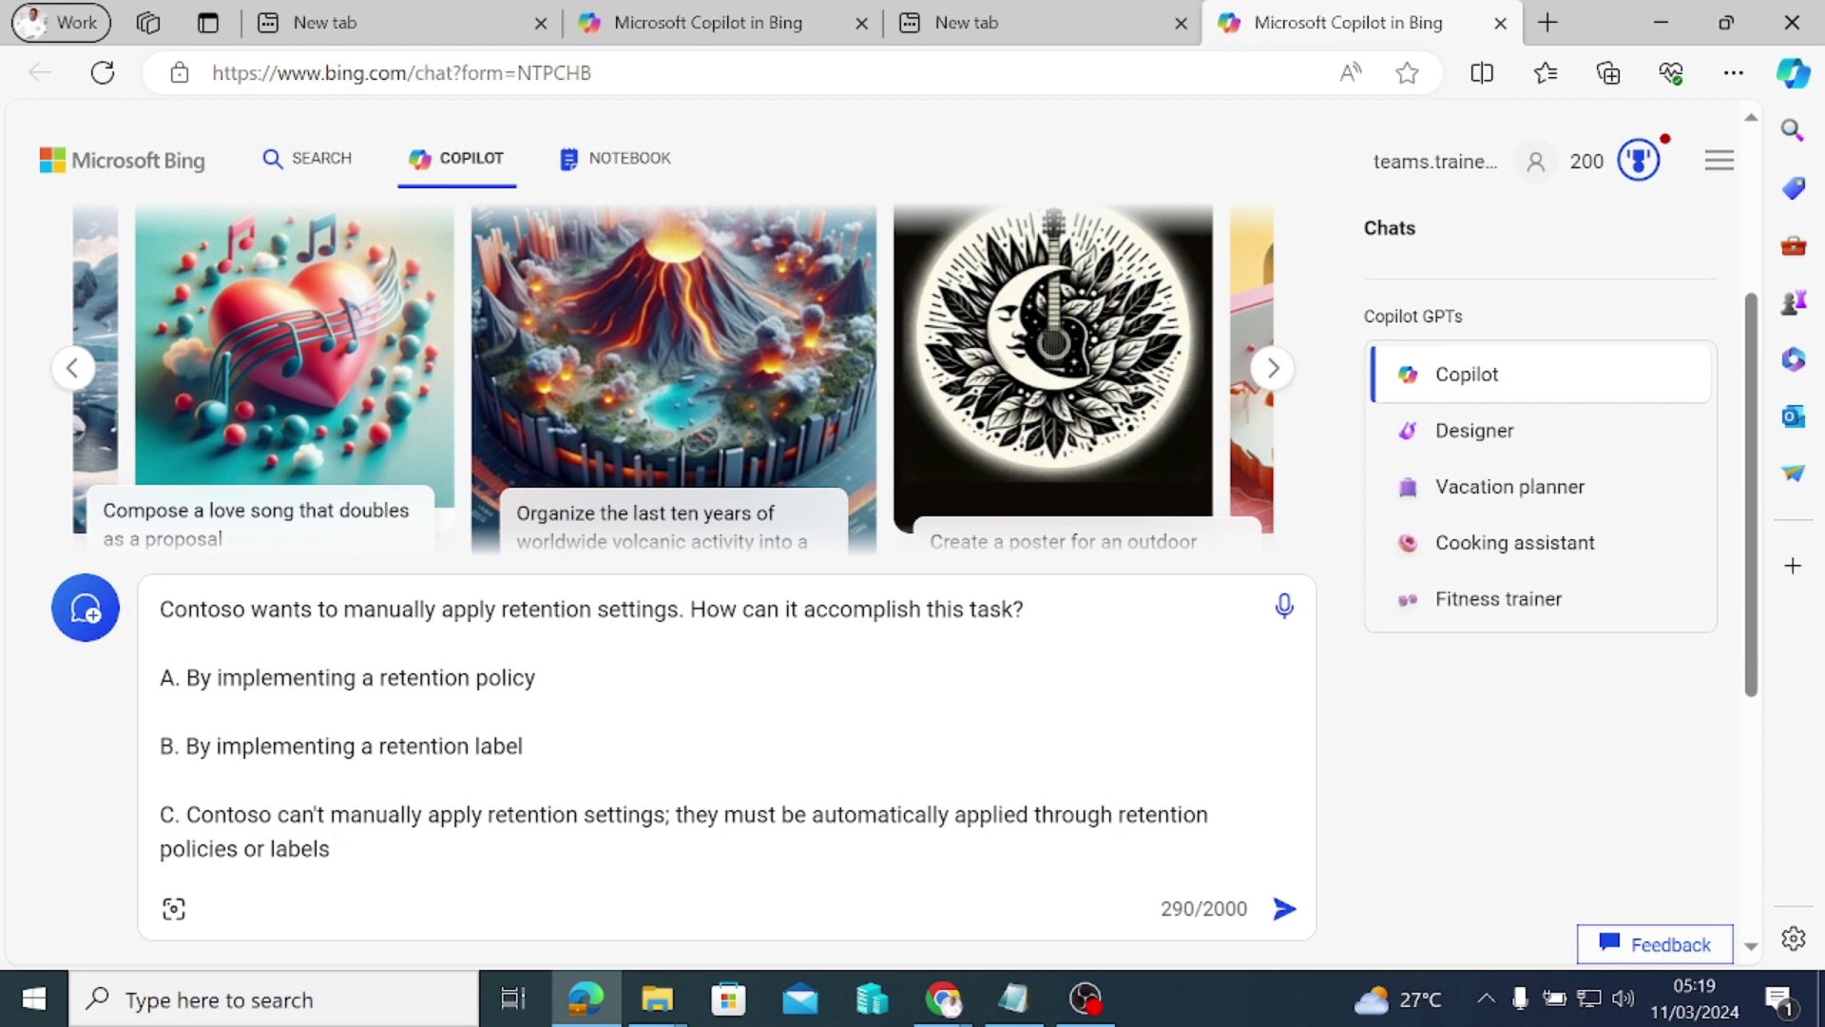
pyautogui.click(1284, 908)
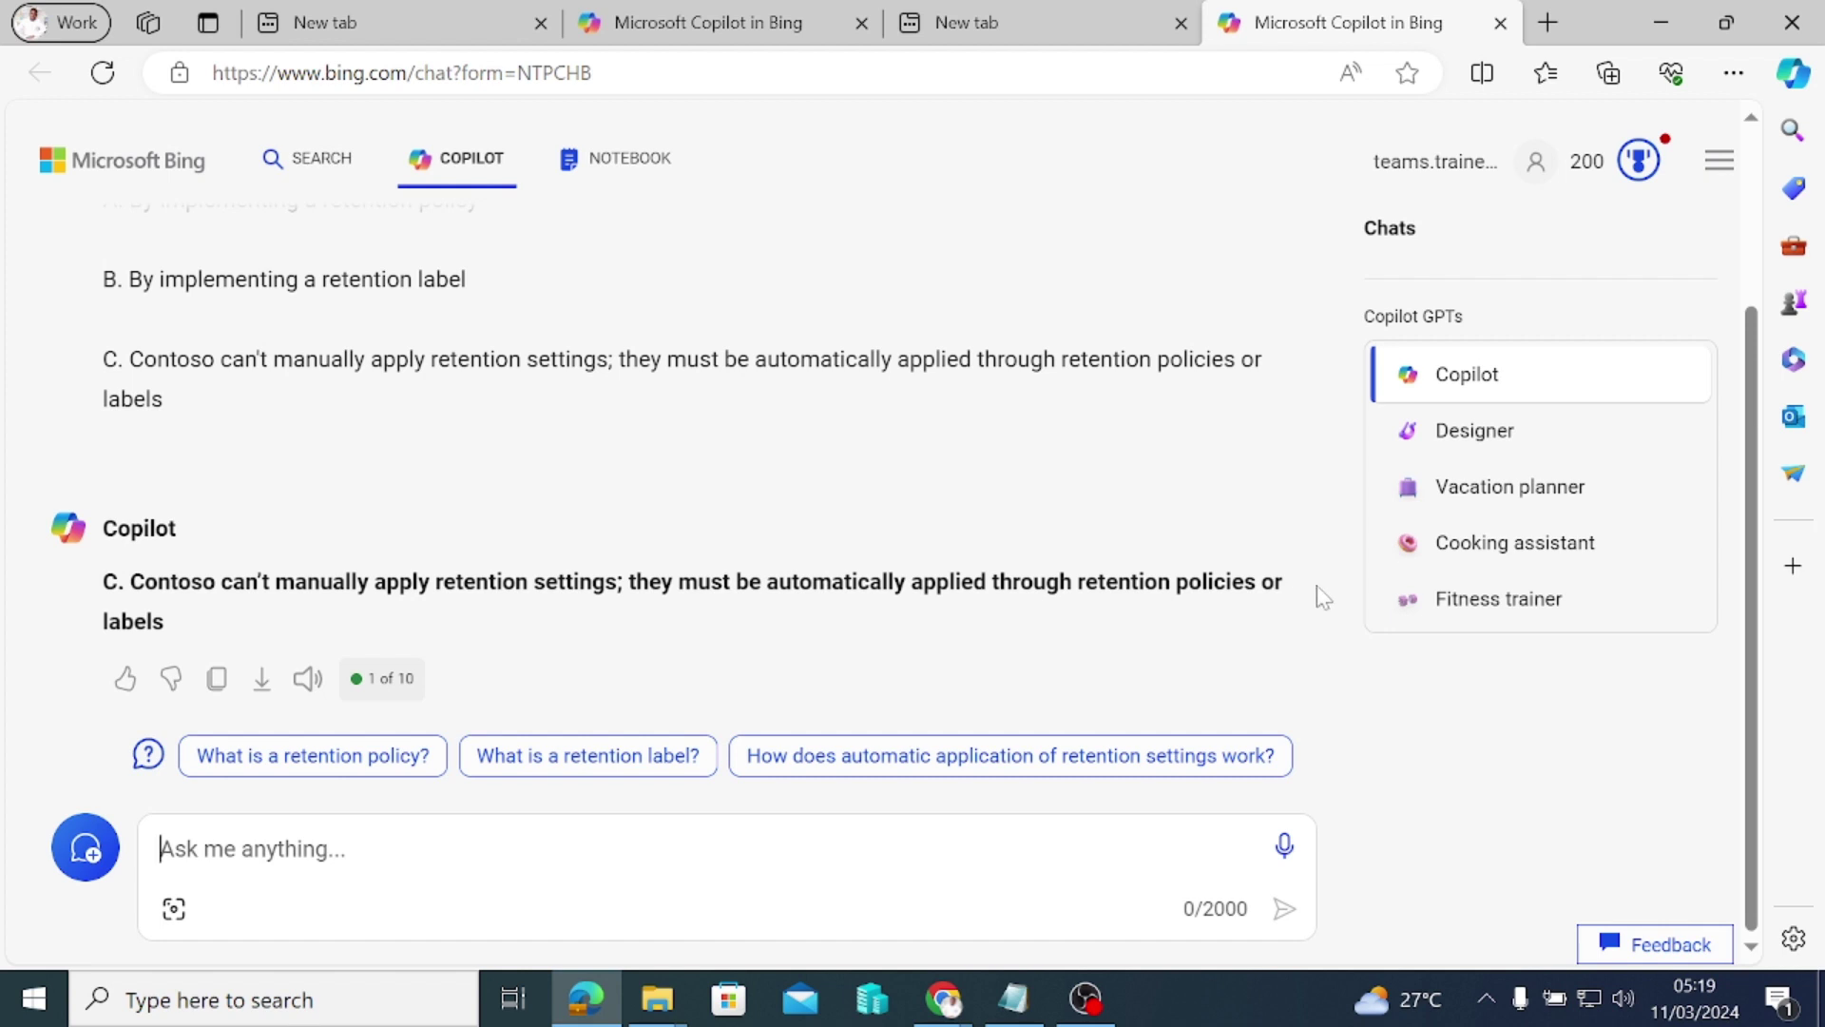
# Step: Ask Copilot the suggested follow-up "What is a retention label?" and stop its response while it is being generated
pyautogui.moveTo(165, 627); pyautogui.dragTo(122, 623)
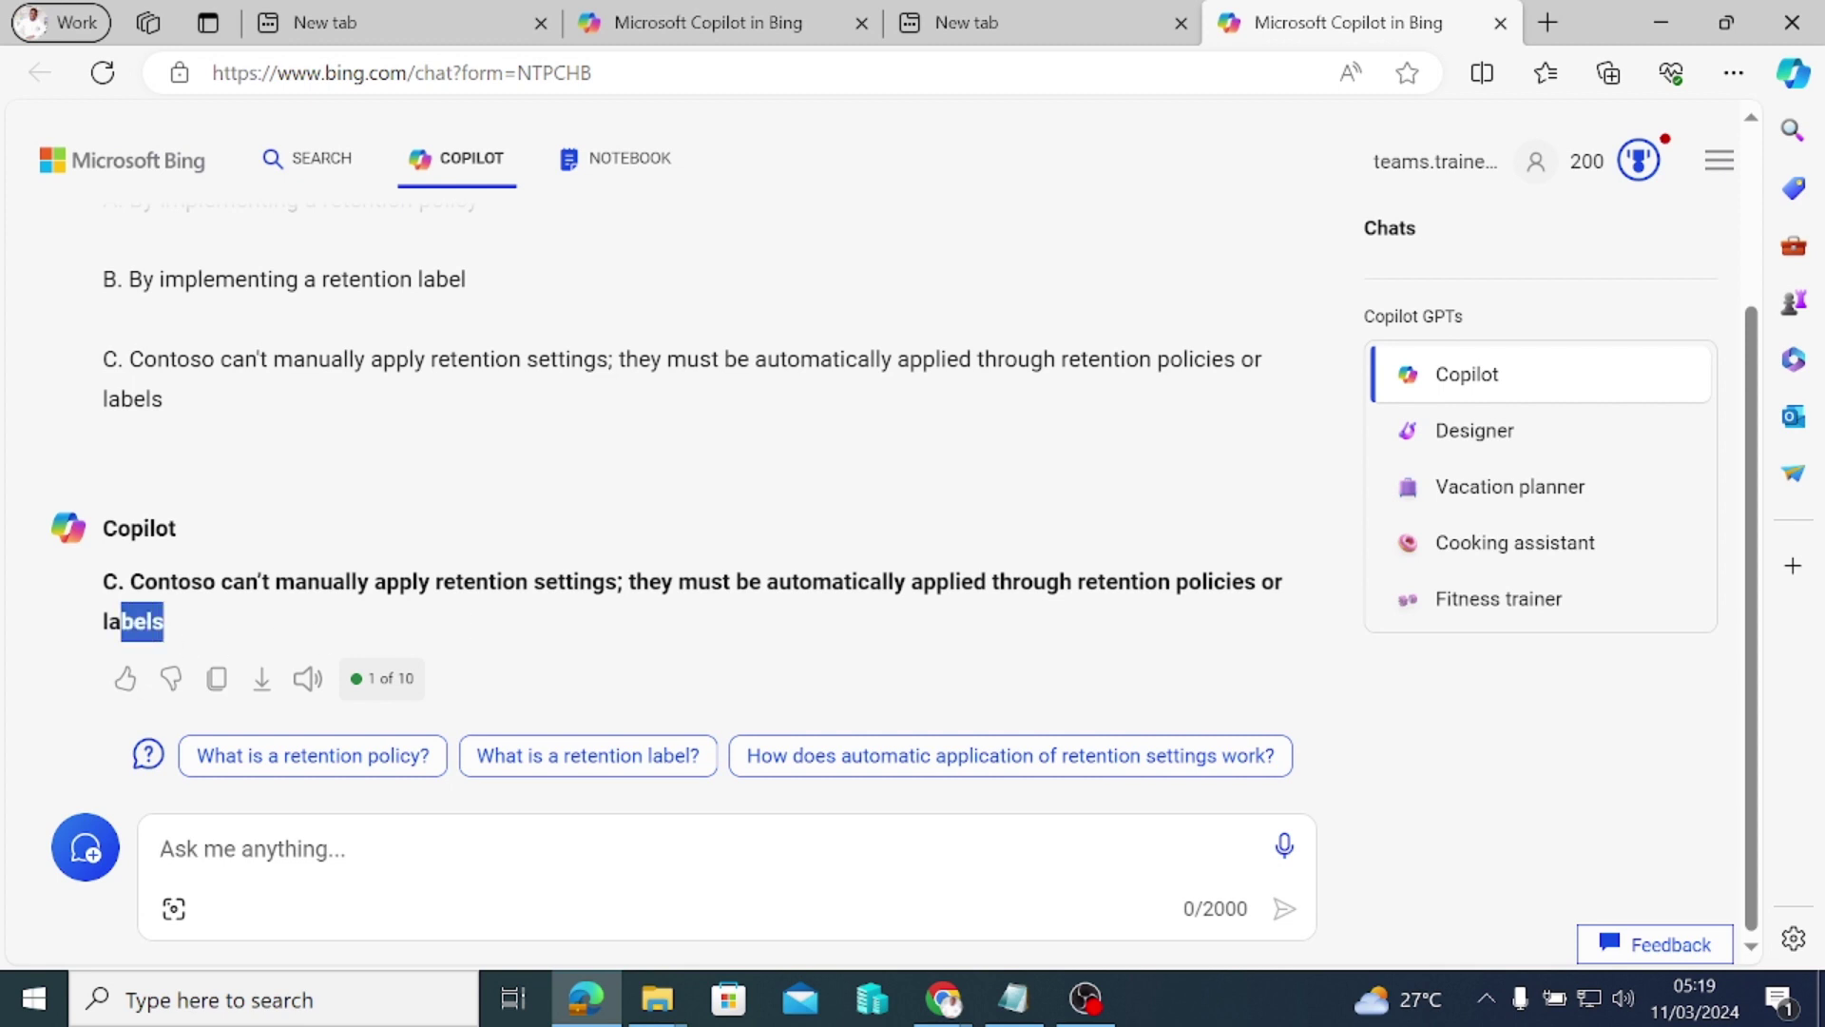
pyautogui.scroll(2, 442, 487)
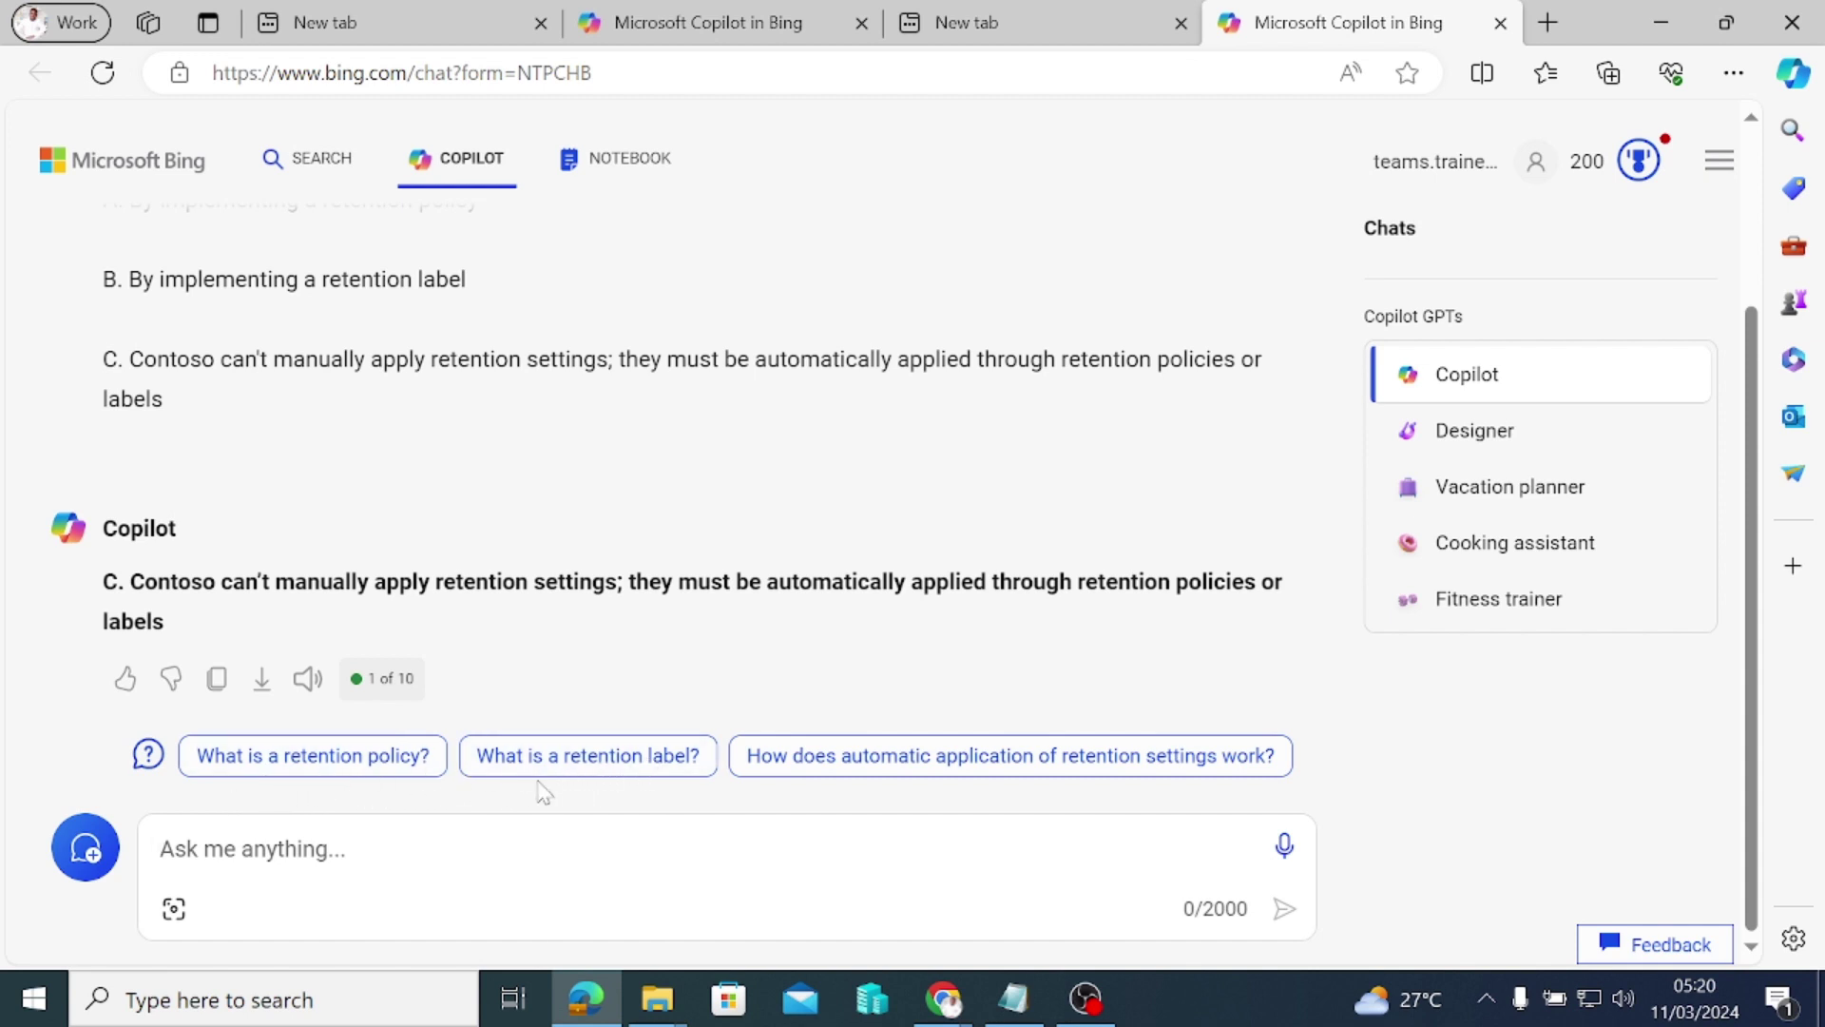
pyautogui.click(588, 758)
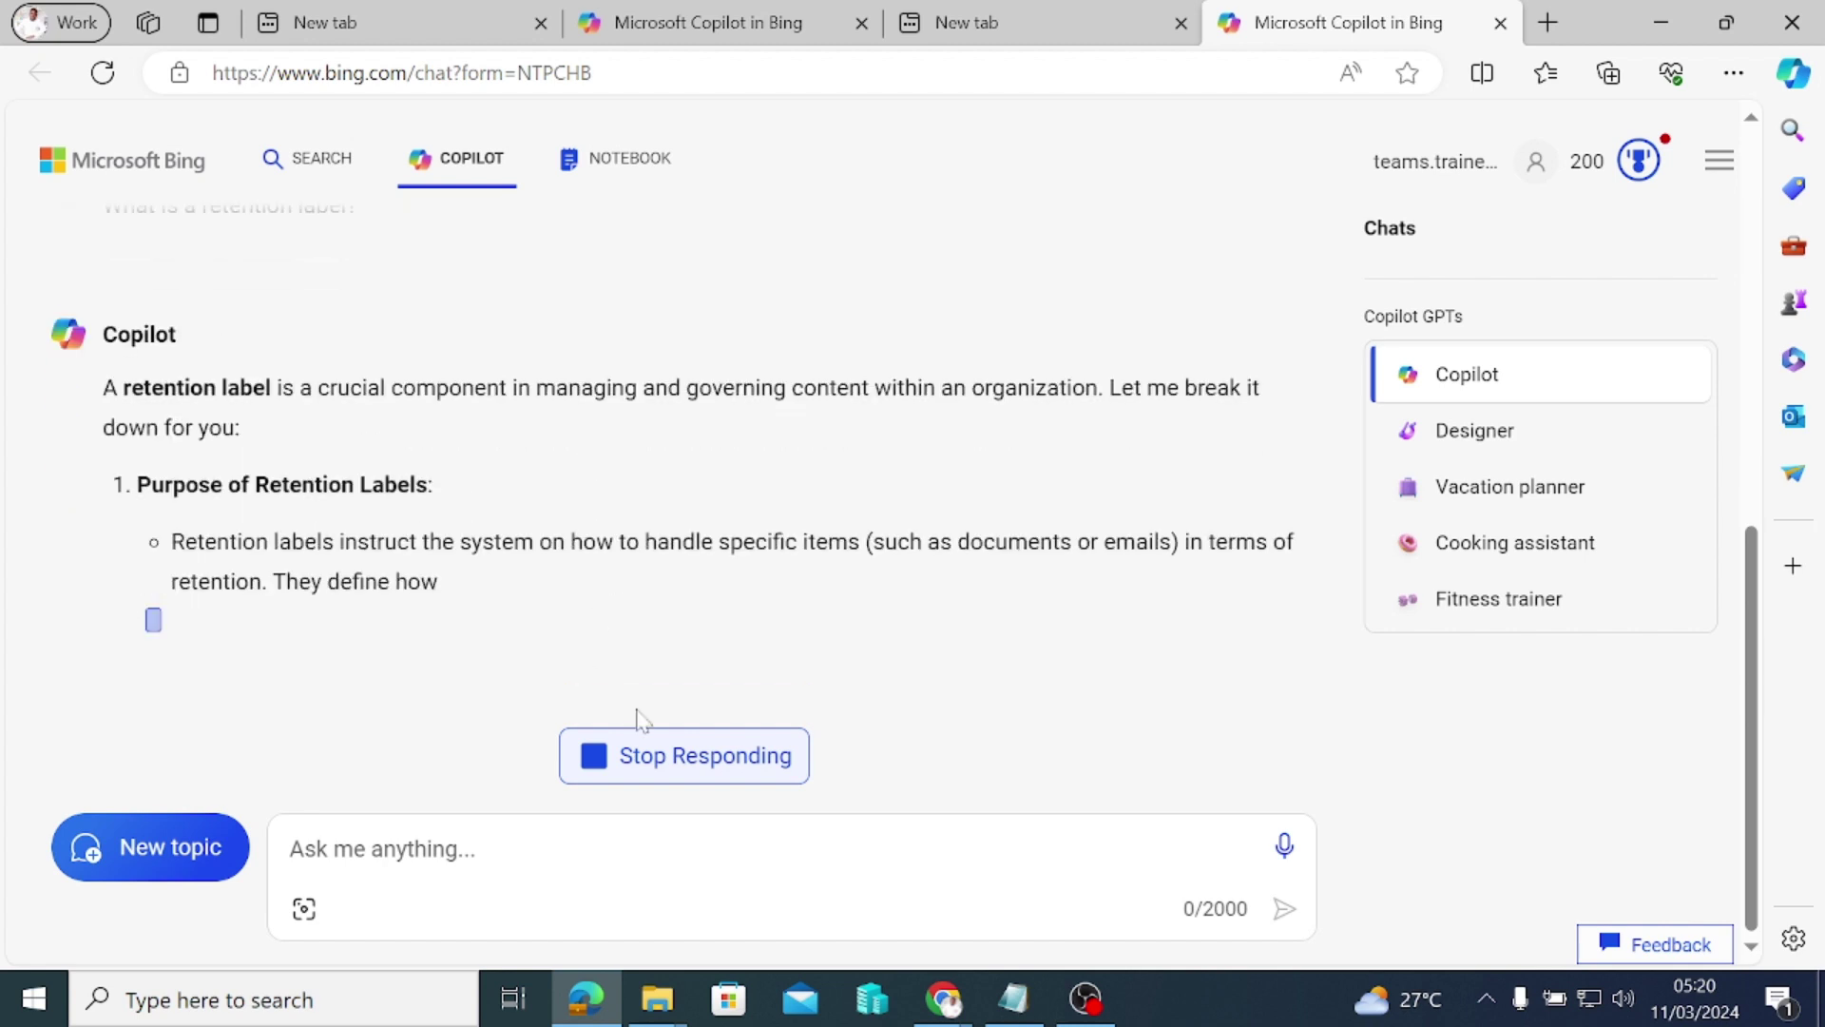
pyautogui.click(682, 760)
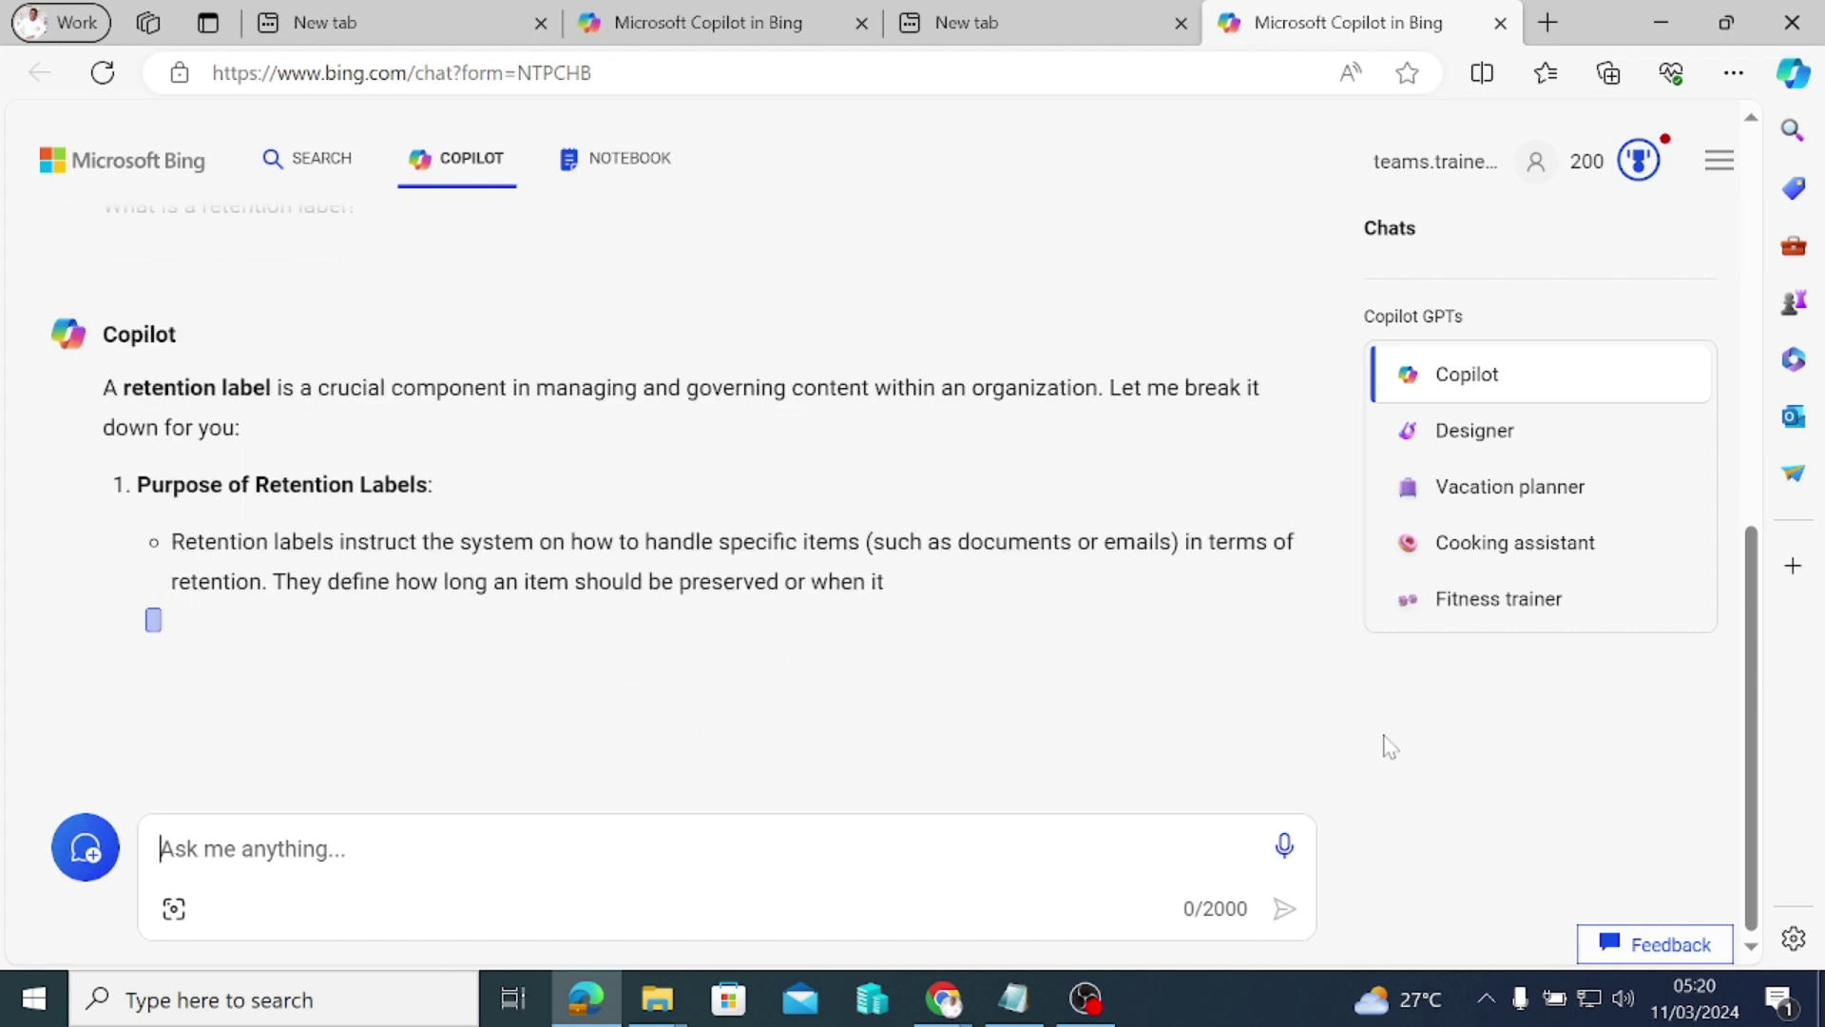
# Step: Switch to Notepad and copy the birthday card prompt from item 2, without its number and final period
pyautogui.click(1036, 1006)
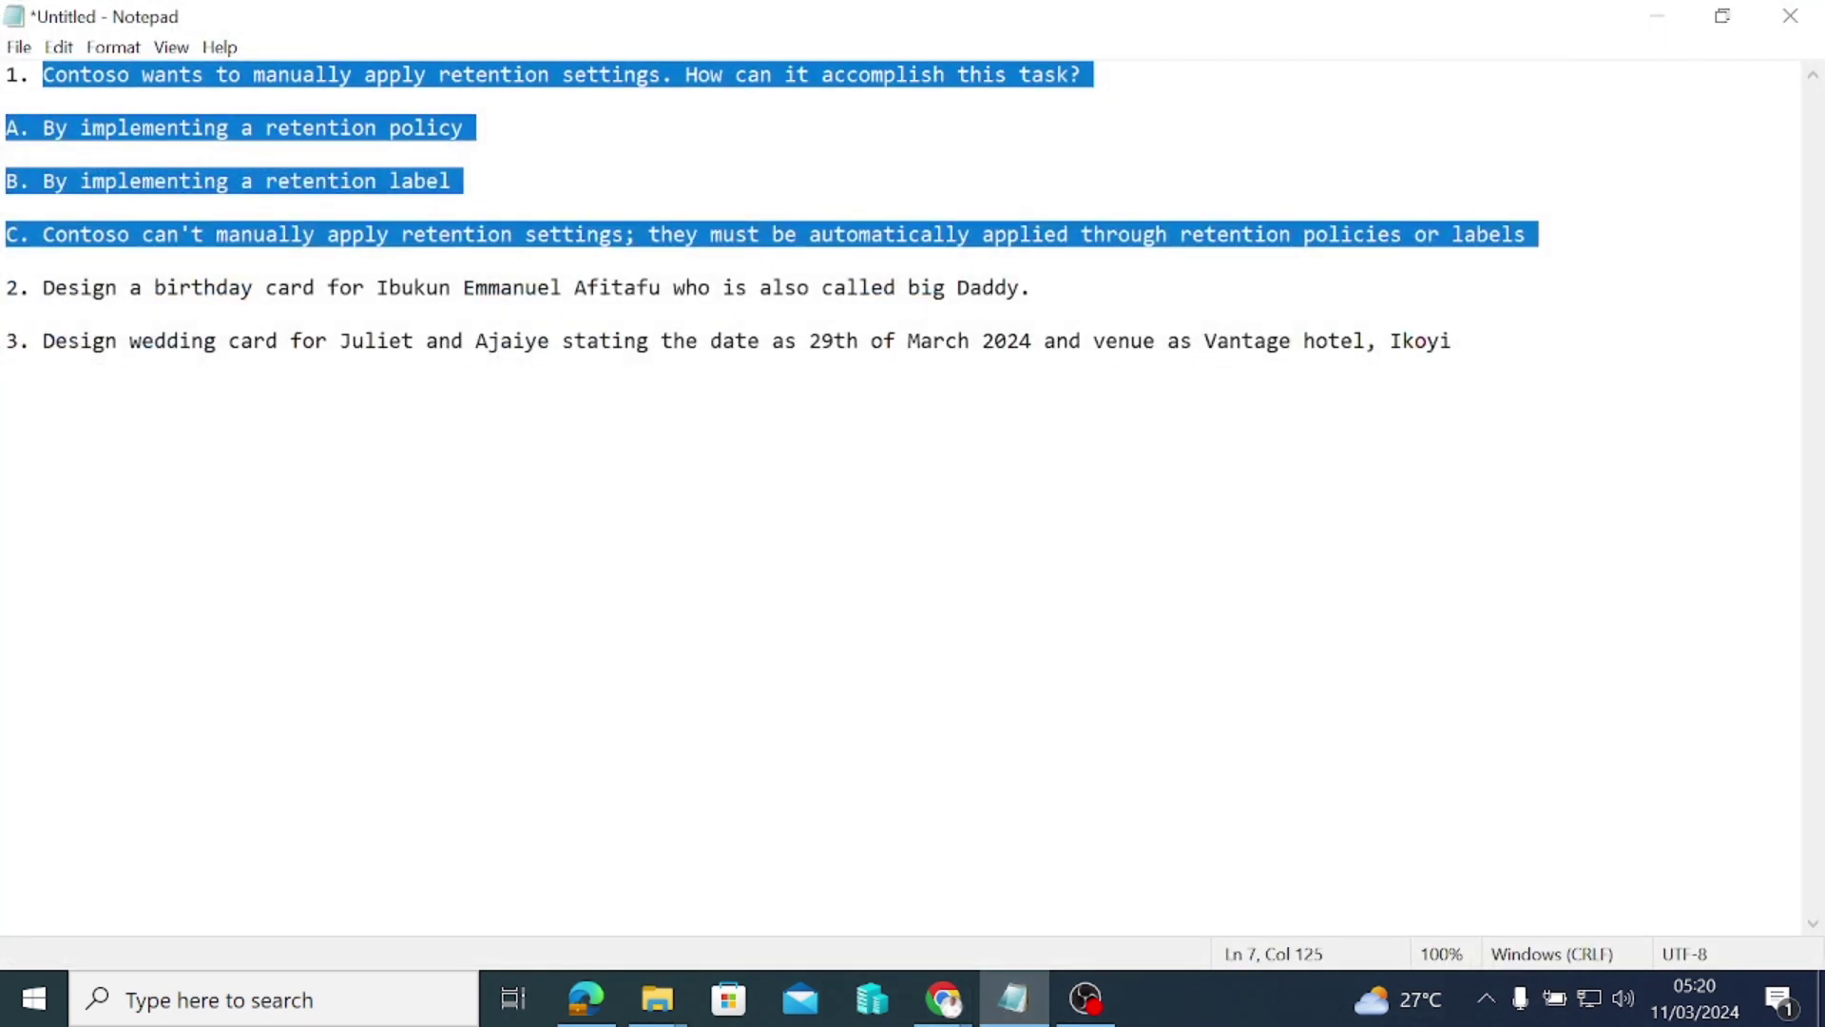
pyautogui.click(118, 340)
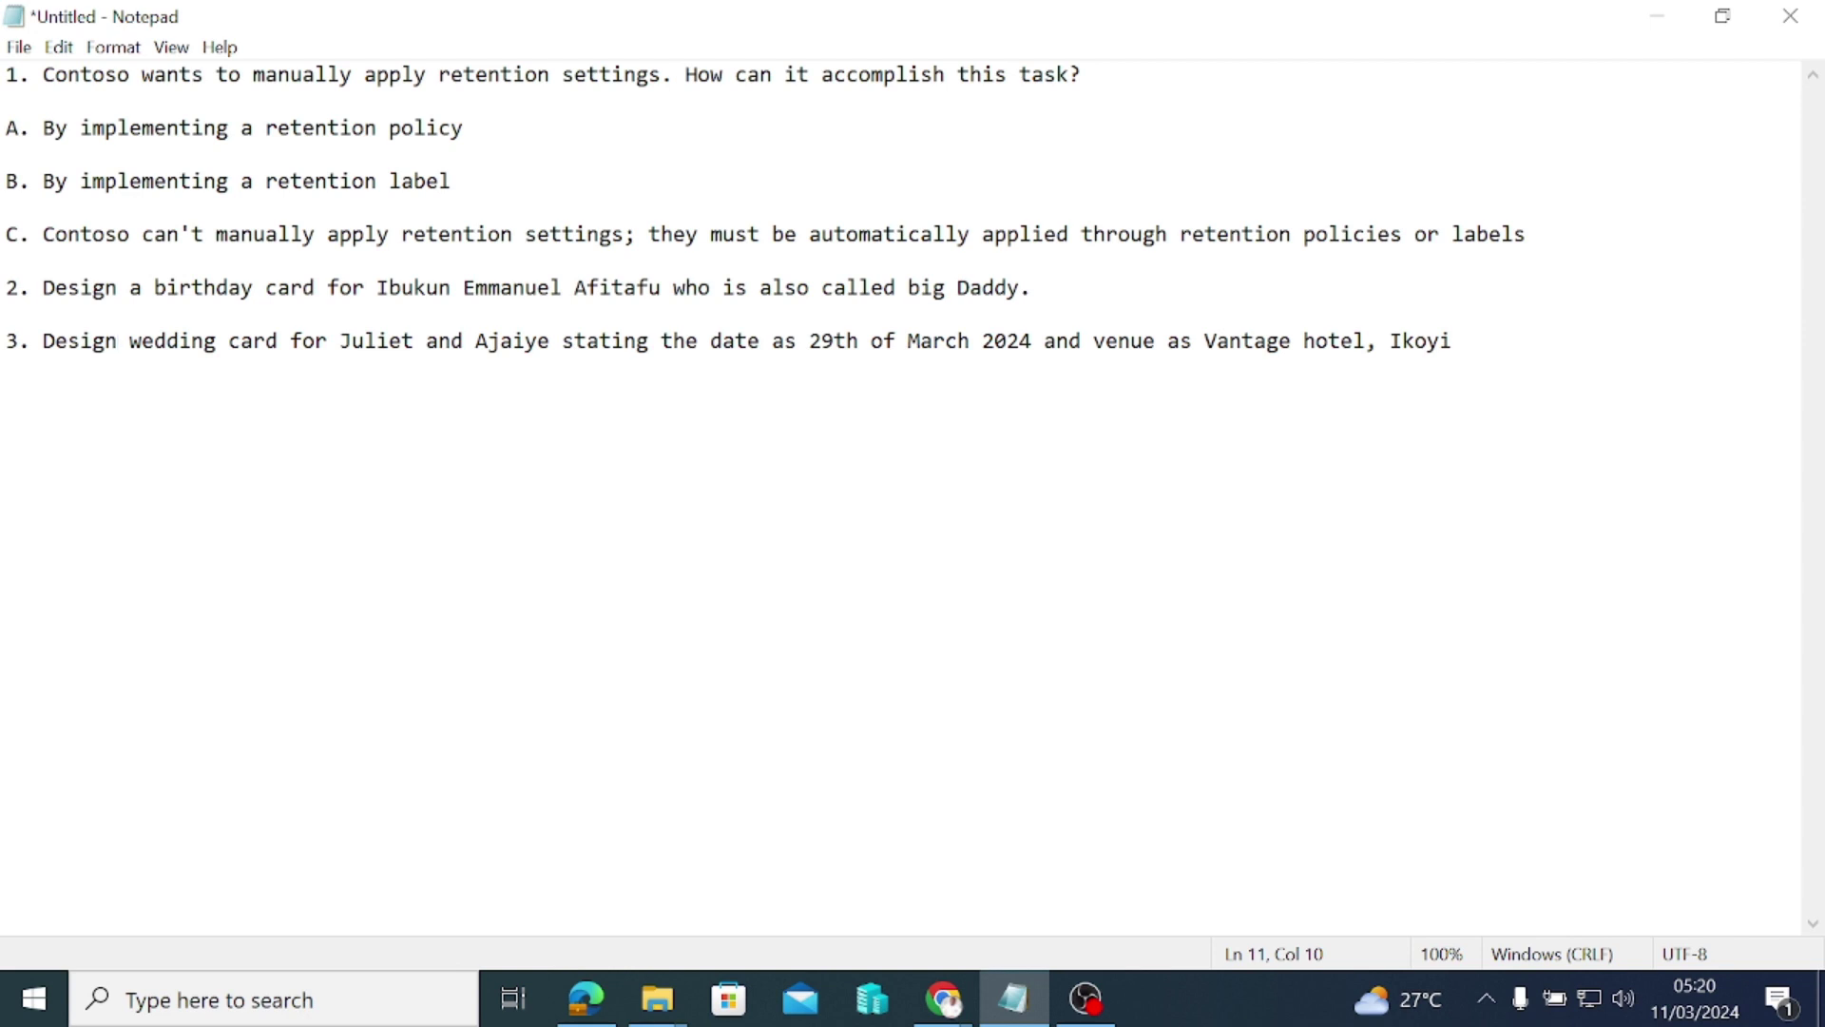
pyautogui.moveTo(389, 287); pyautogui.dragTo(588, 287)
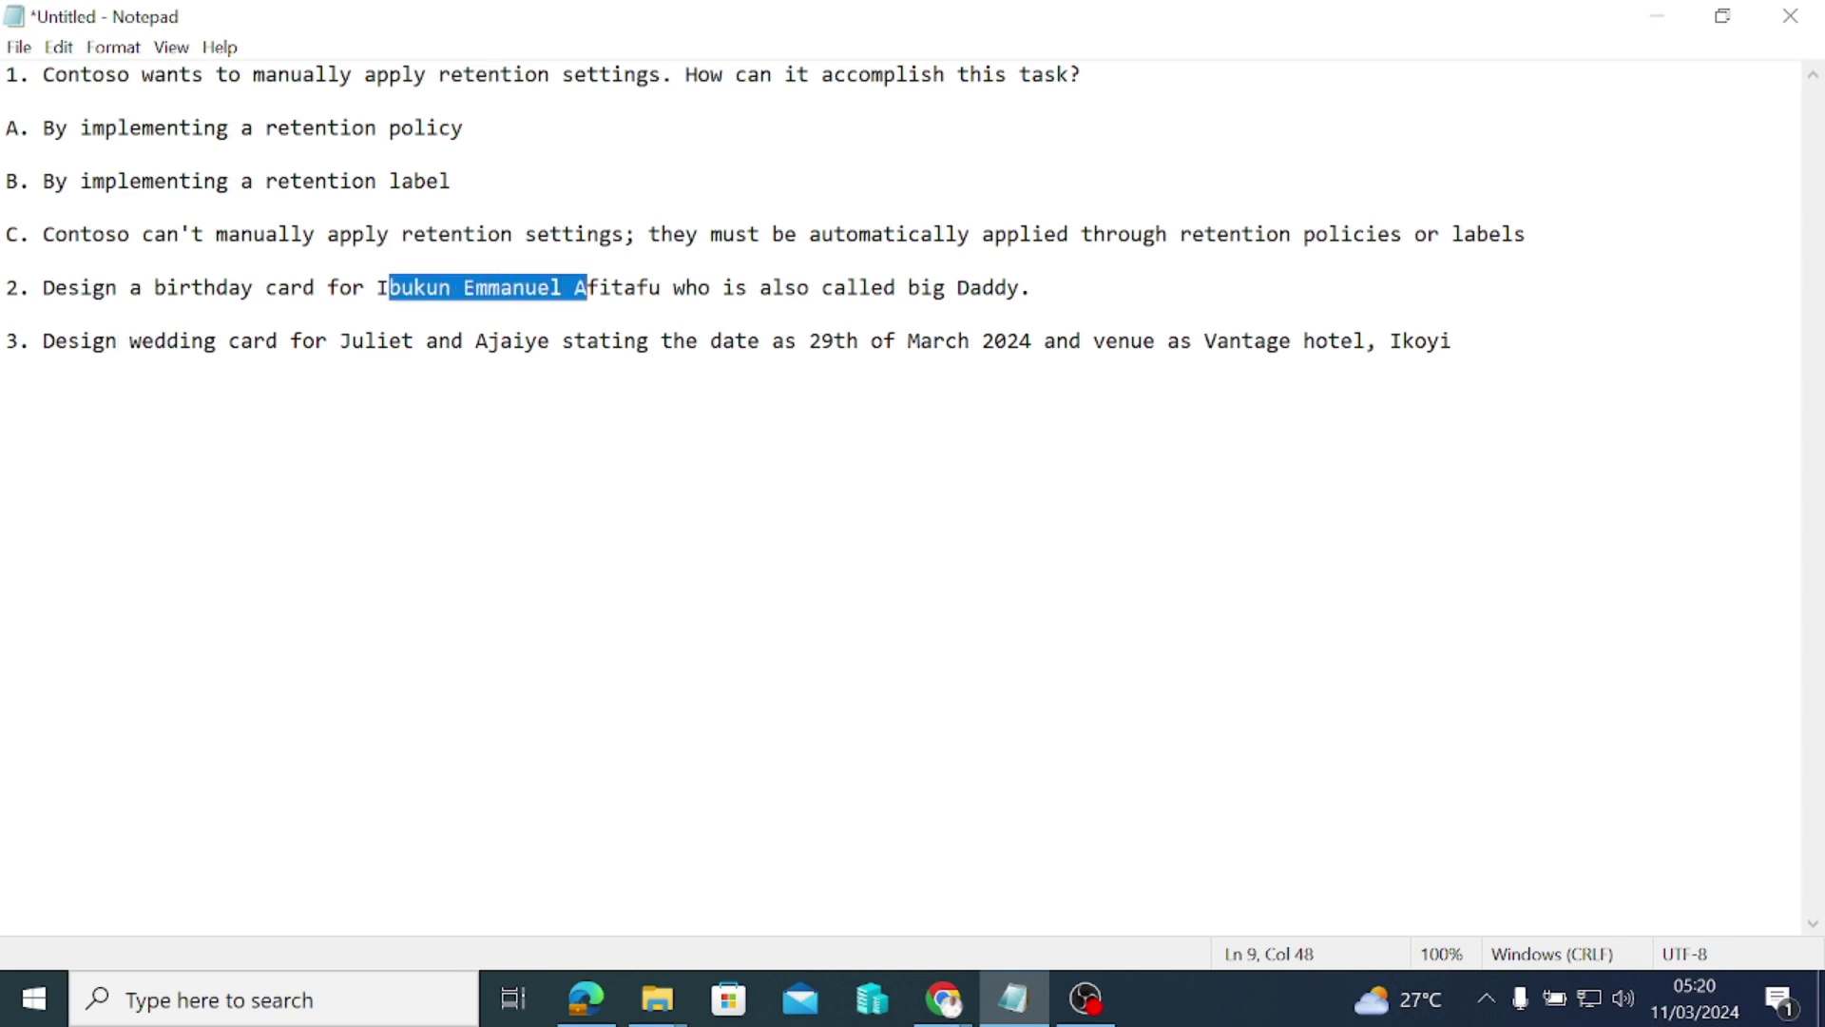
pyautogui.click(1032, 287)
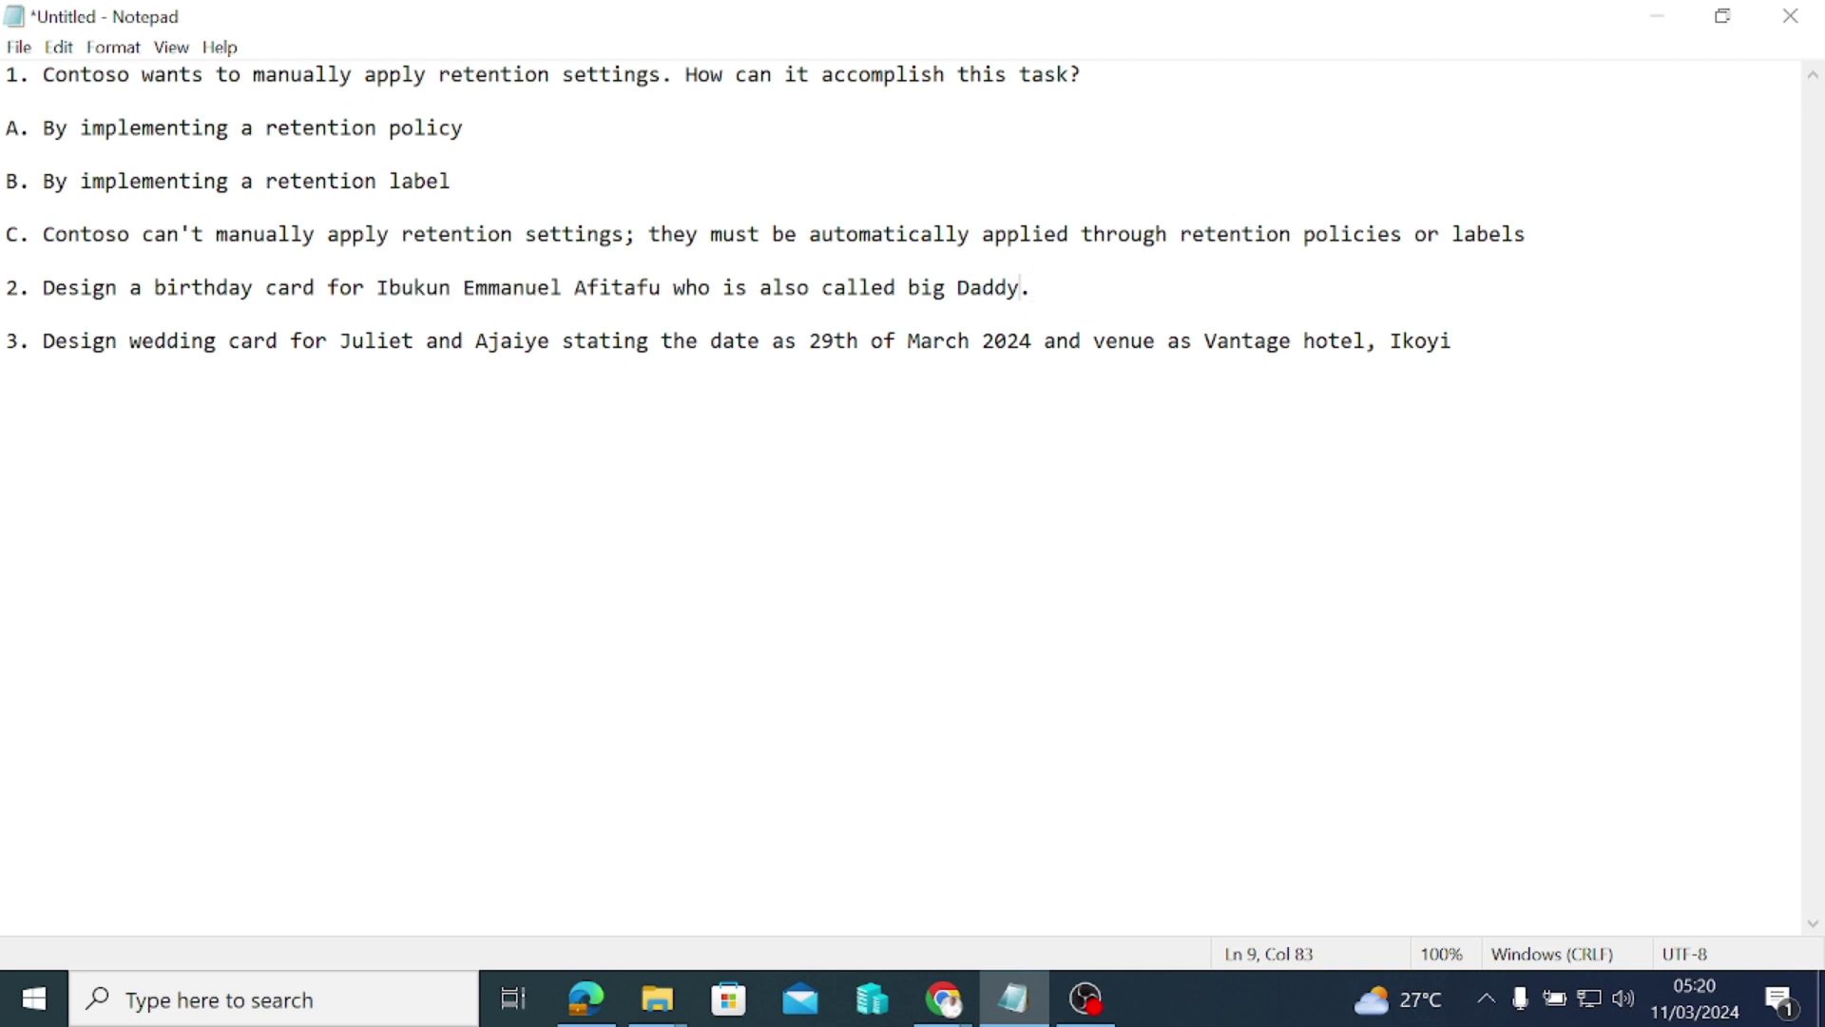
pyautogui.moveTo(1022, 287); pyautogui.dragTo(43, 287)
pyautogui.hotkey('ctrl', 'c')
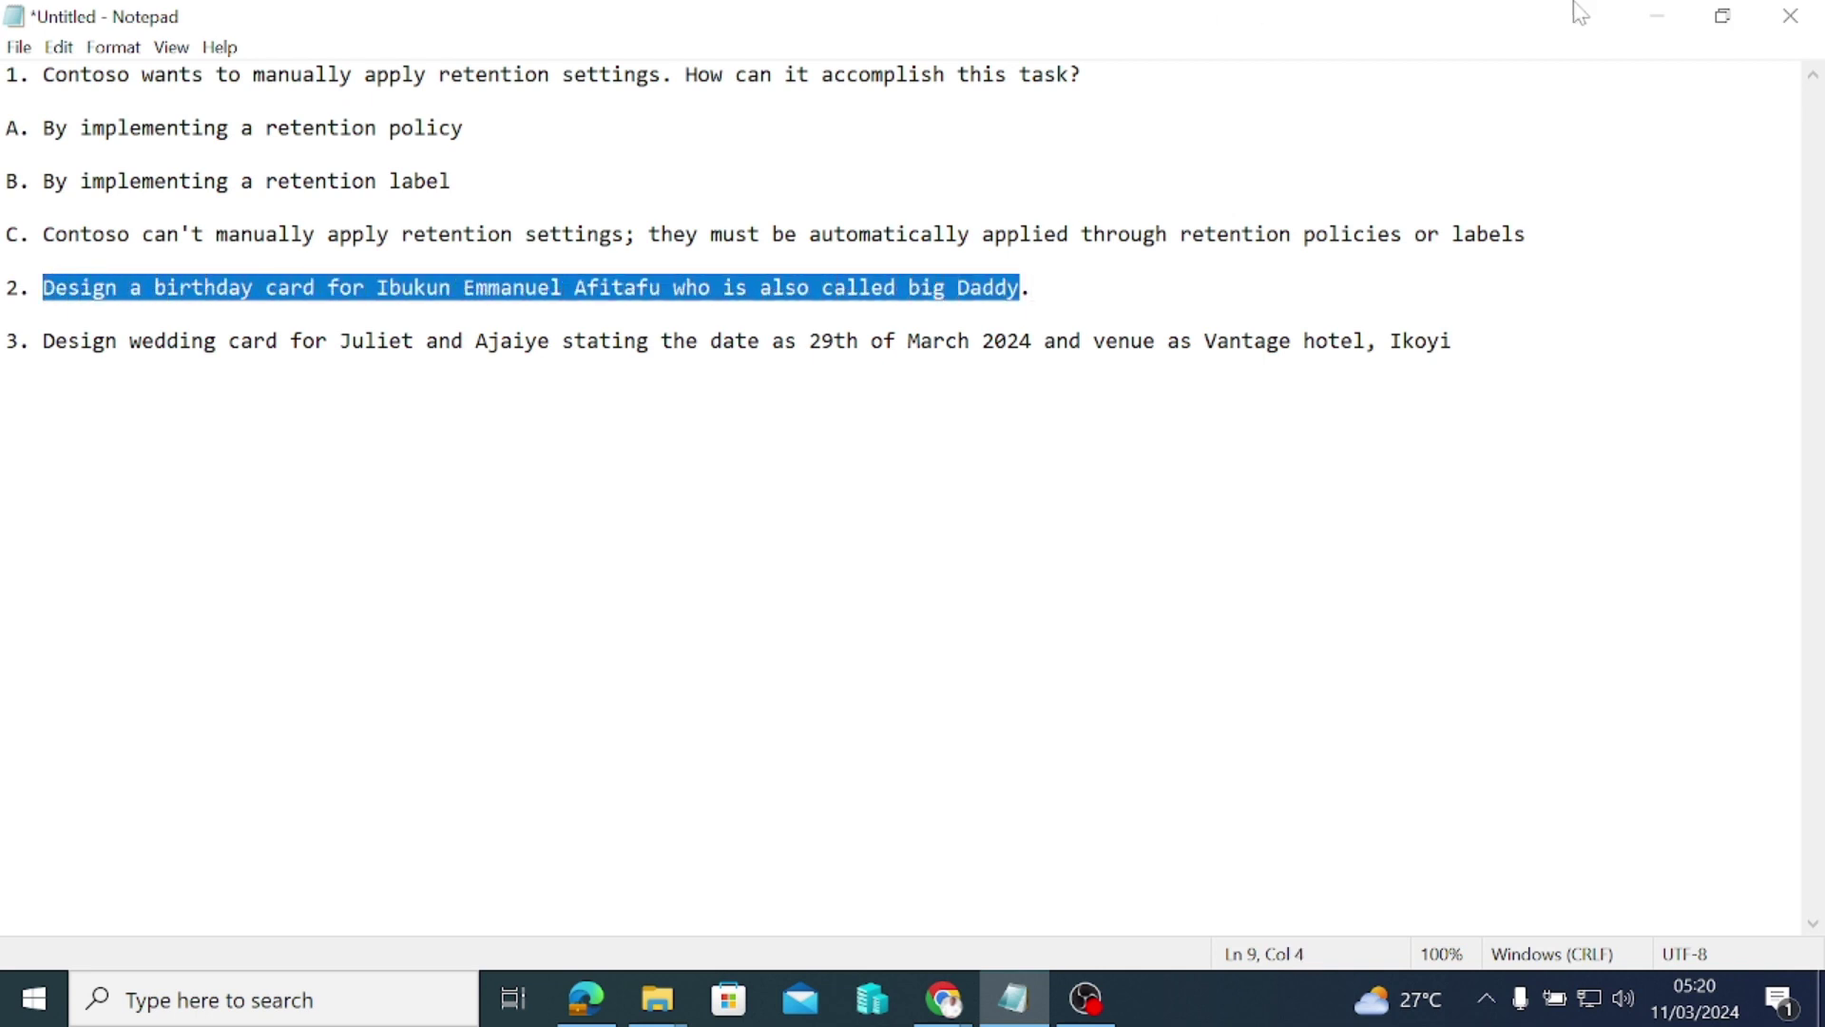
# Step: Return to the Copilot chat, submit the copied birthday card prompt and look over the generated card images
pyautogui.click(1657, 16)
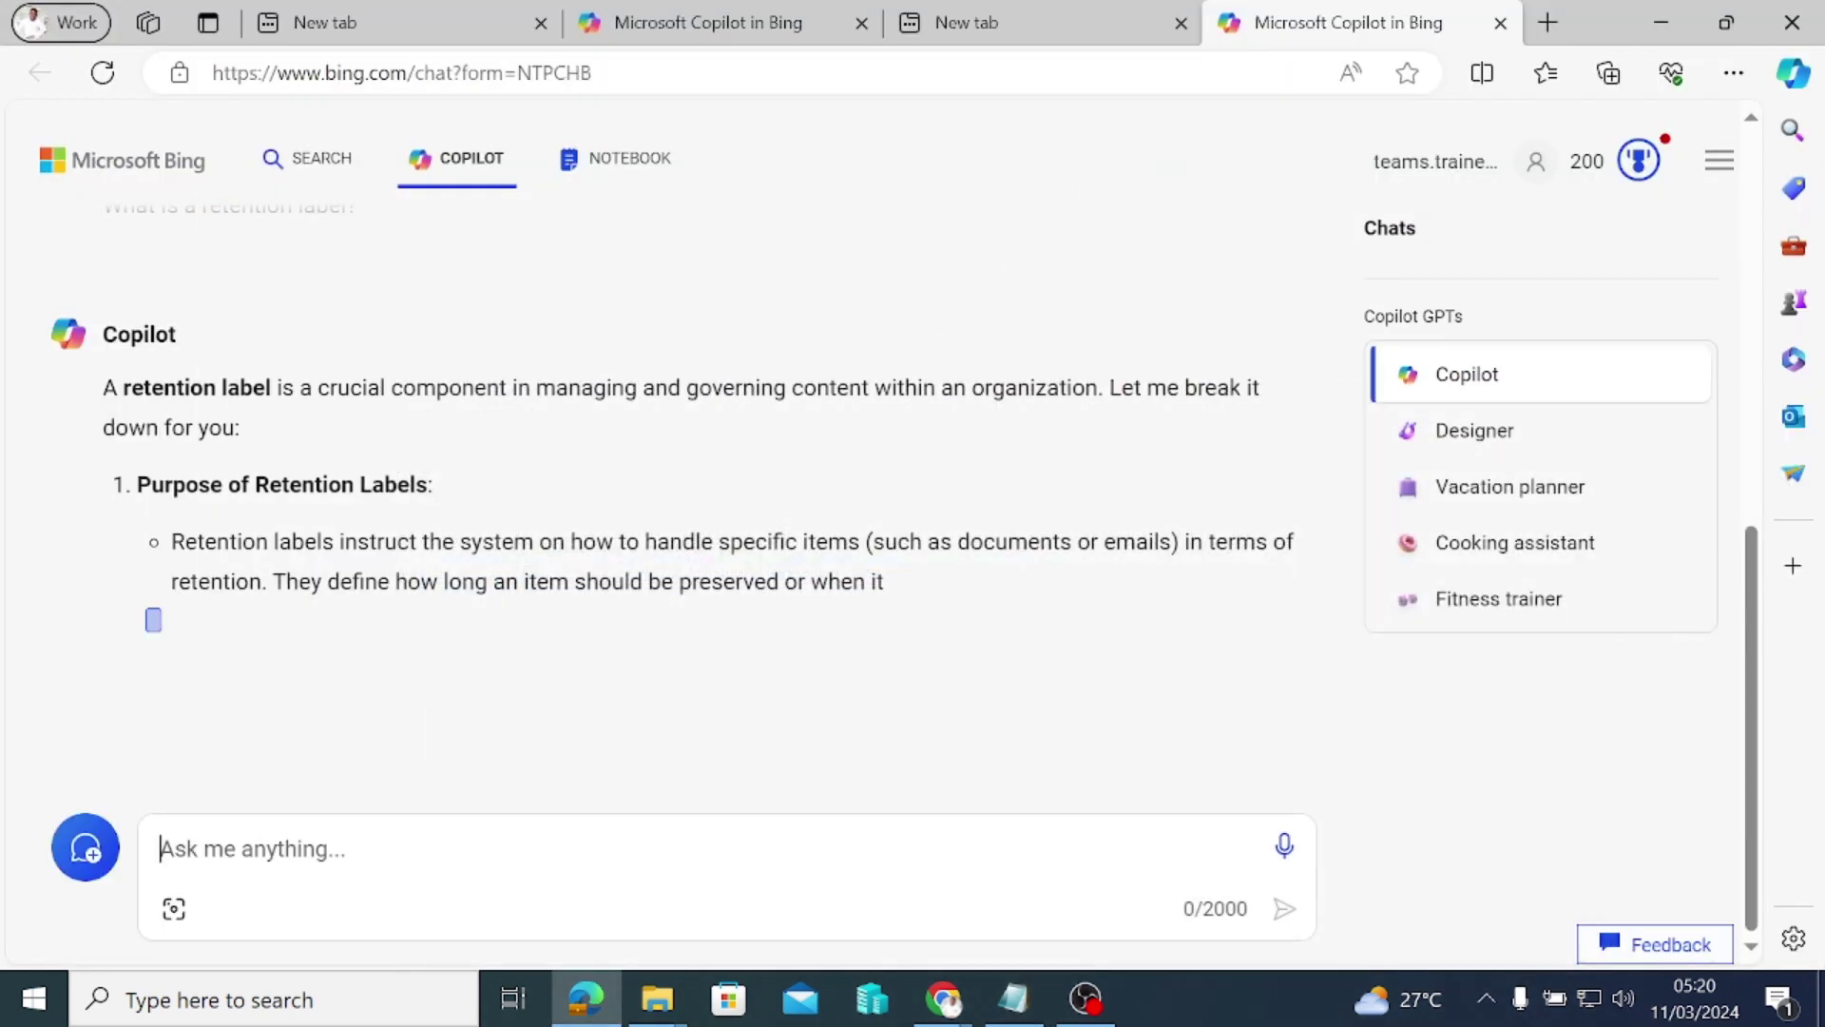
pyautogui.hotkey('ctrl', 'v')
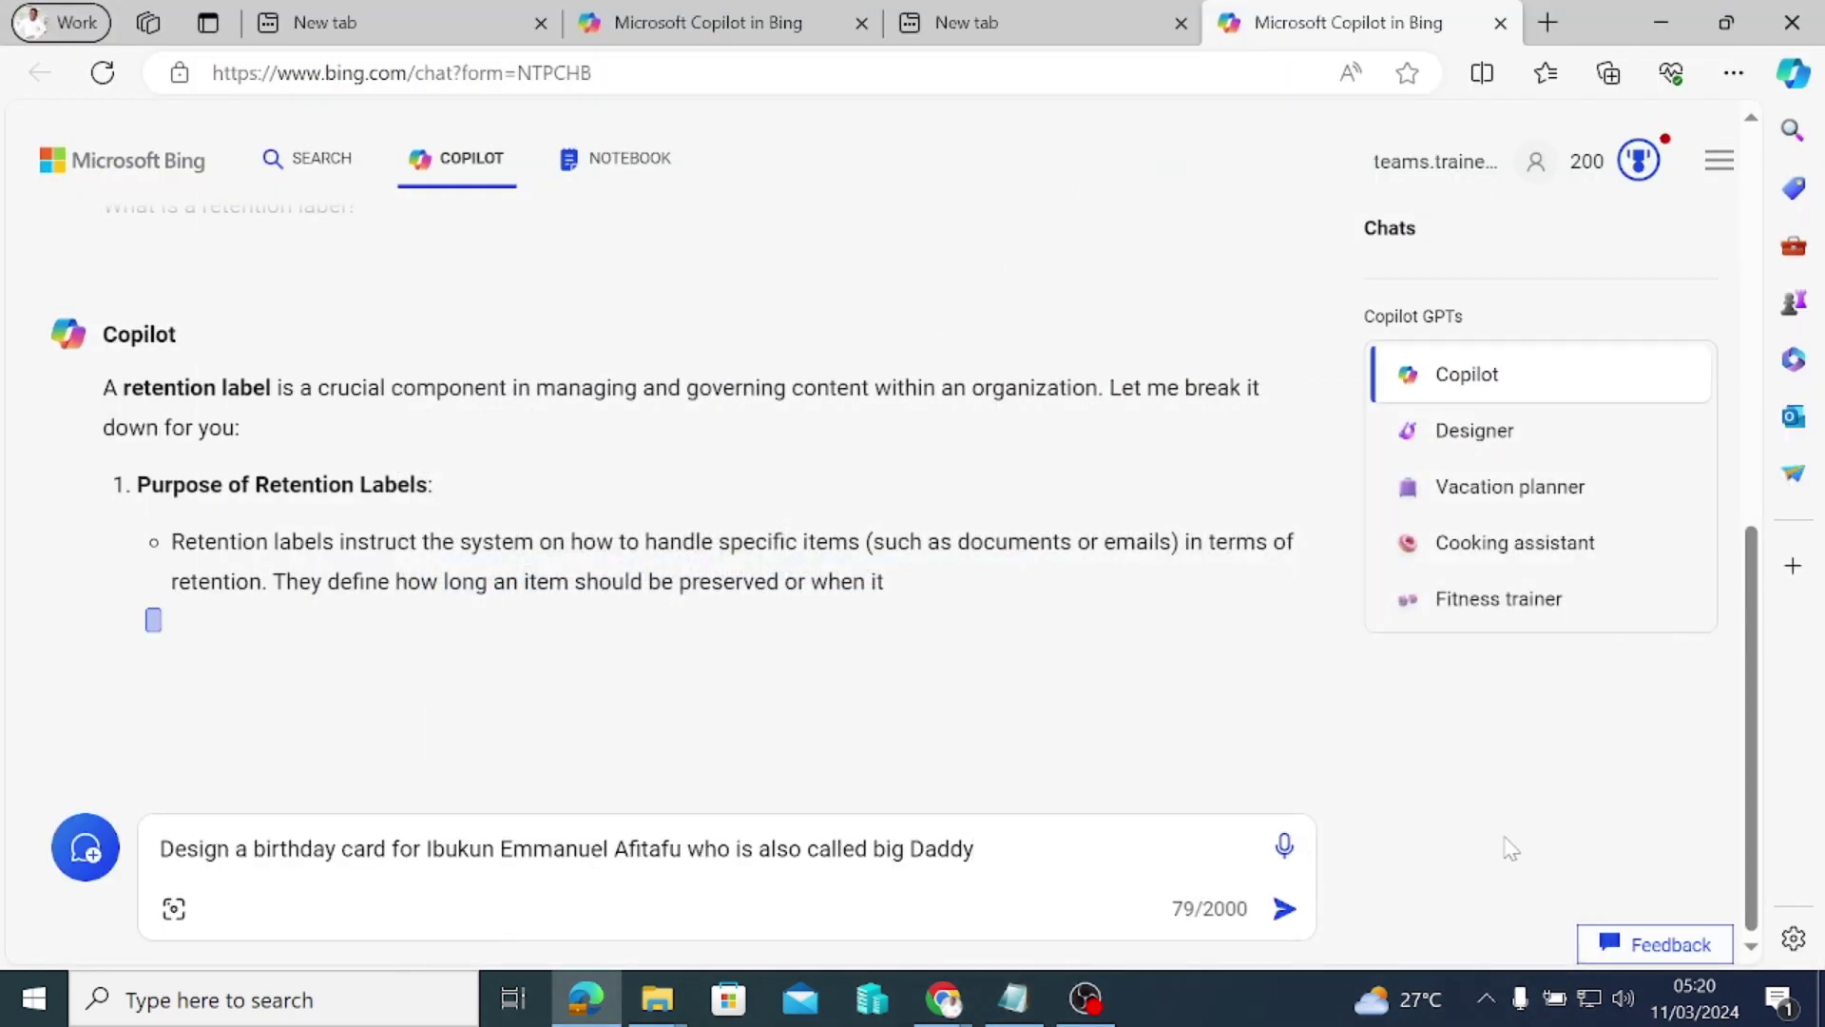
pyautogui.click(1284, 908)
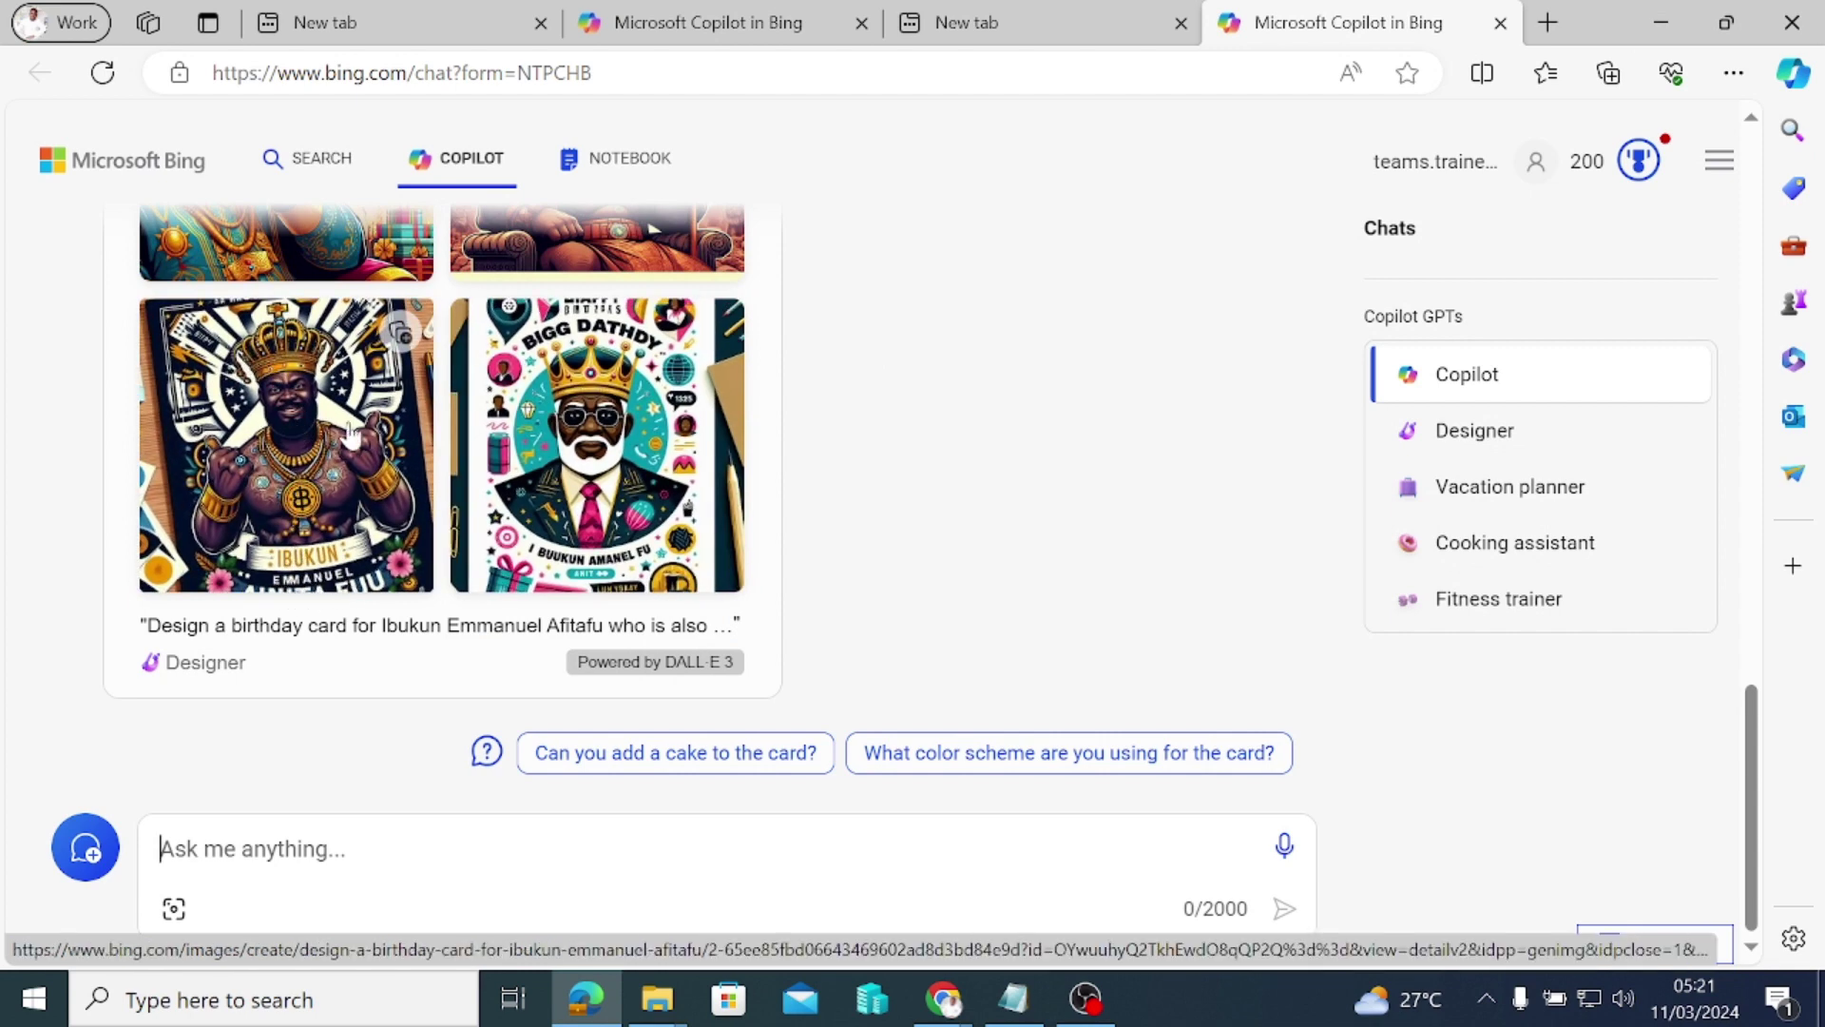
pyautogui.scroll(4, 351, 432)
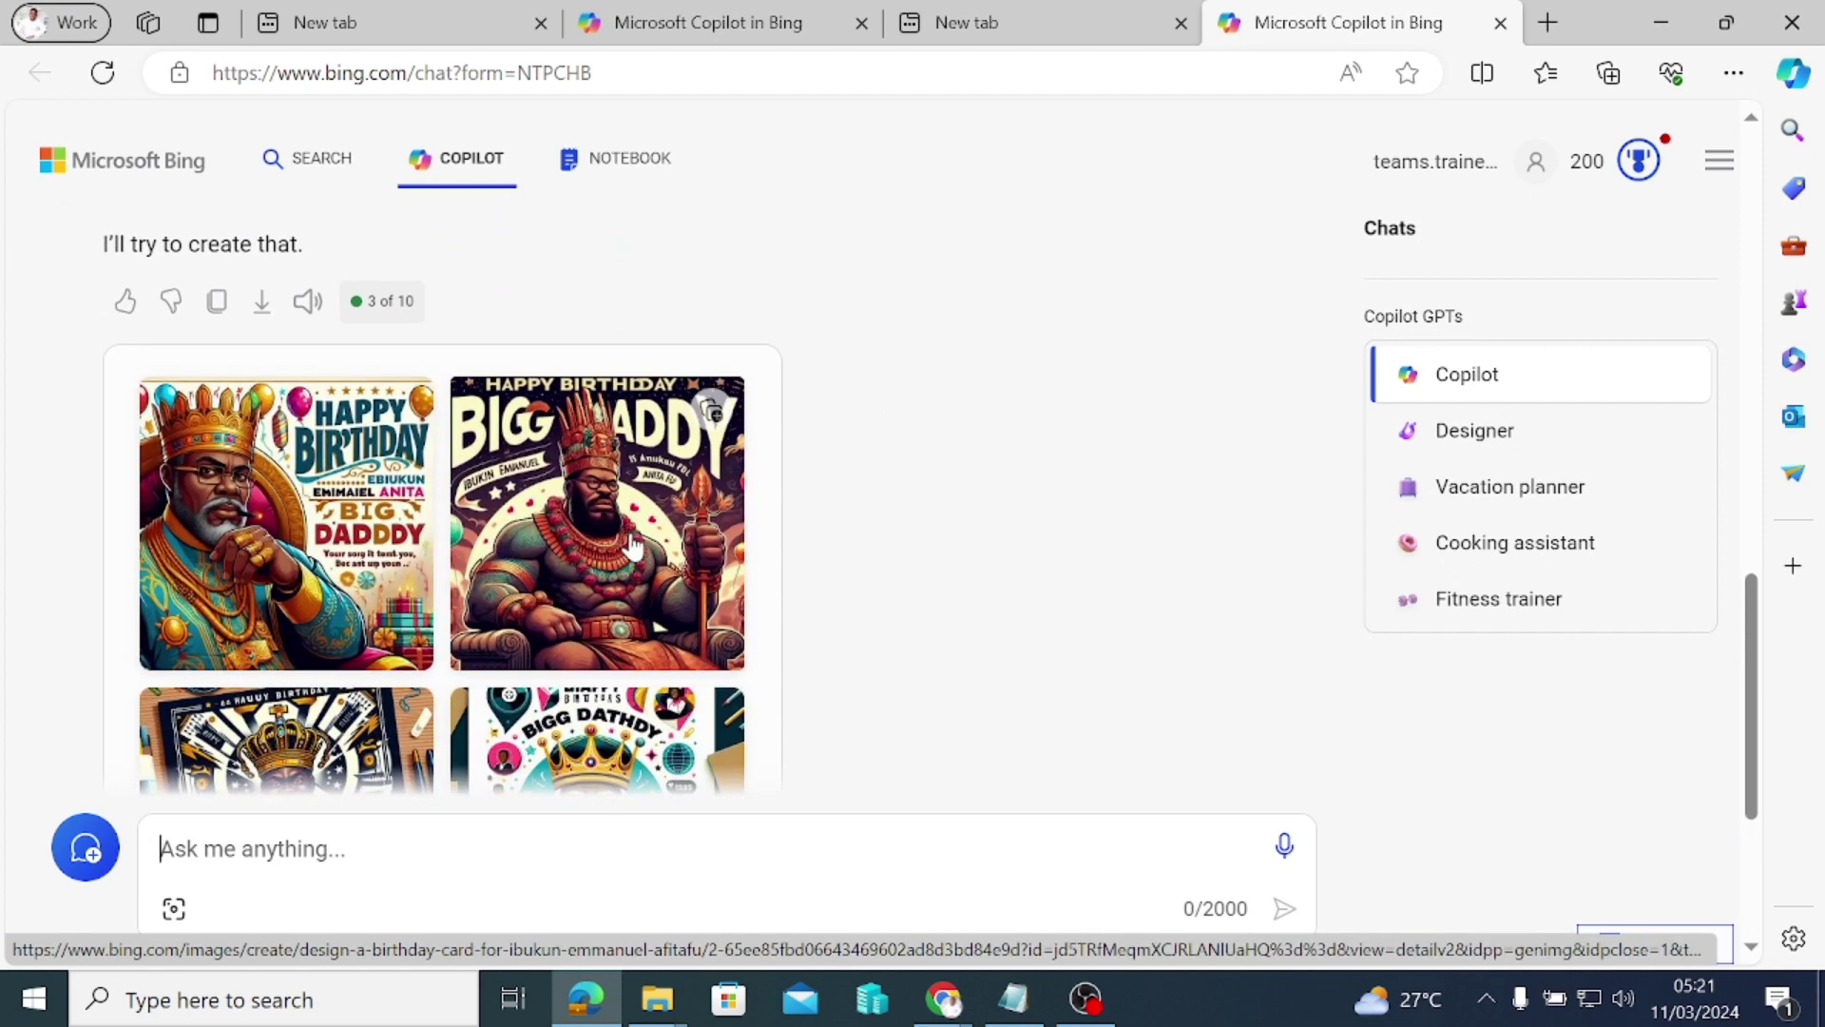
pyautogui.scroll(-4, 632, 547)
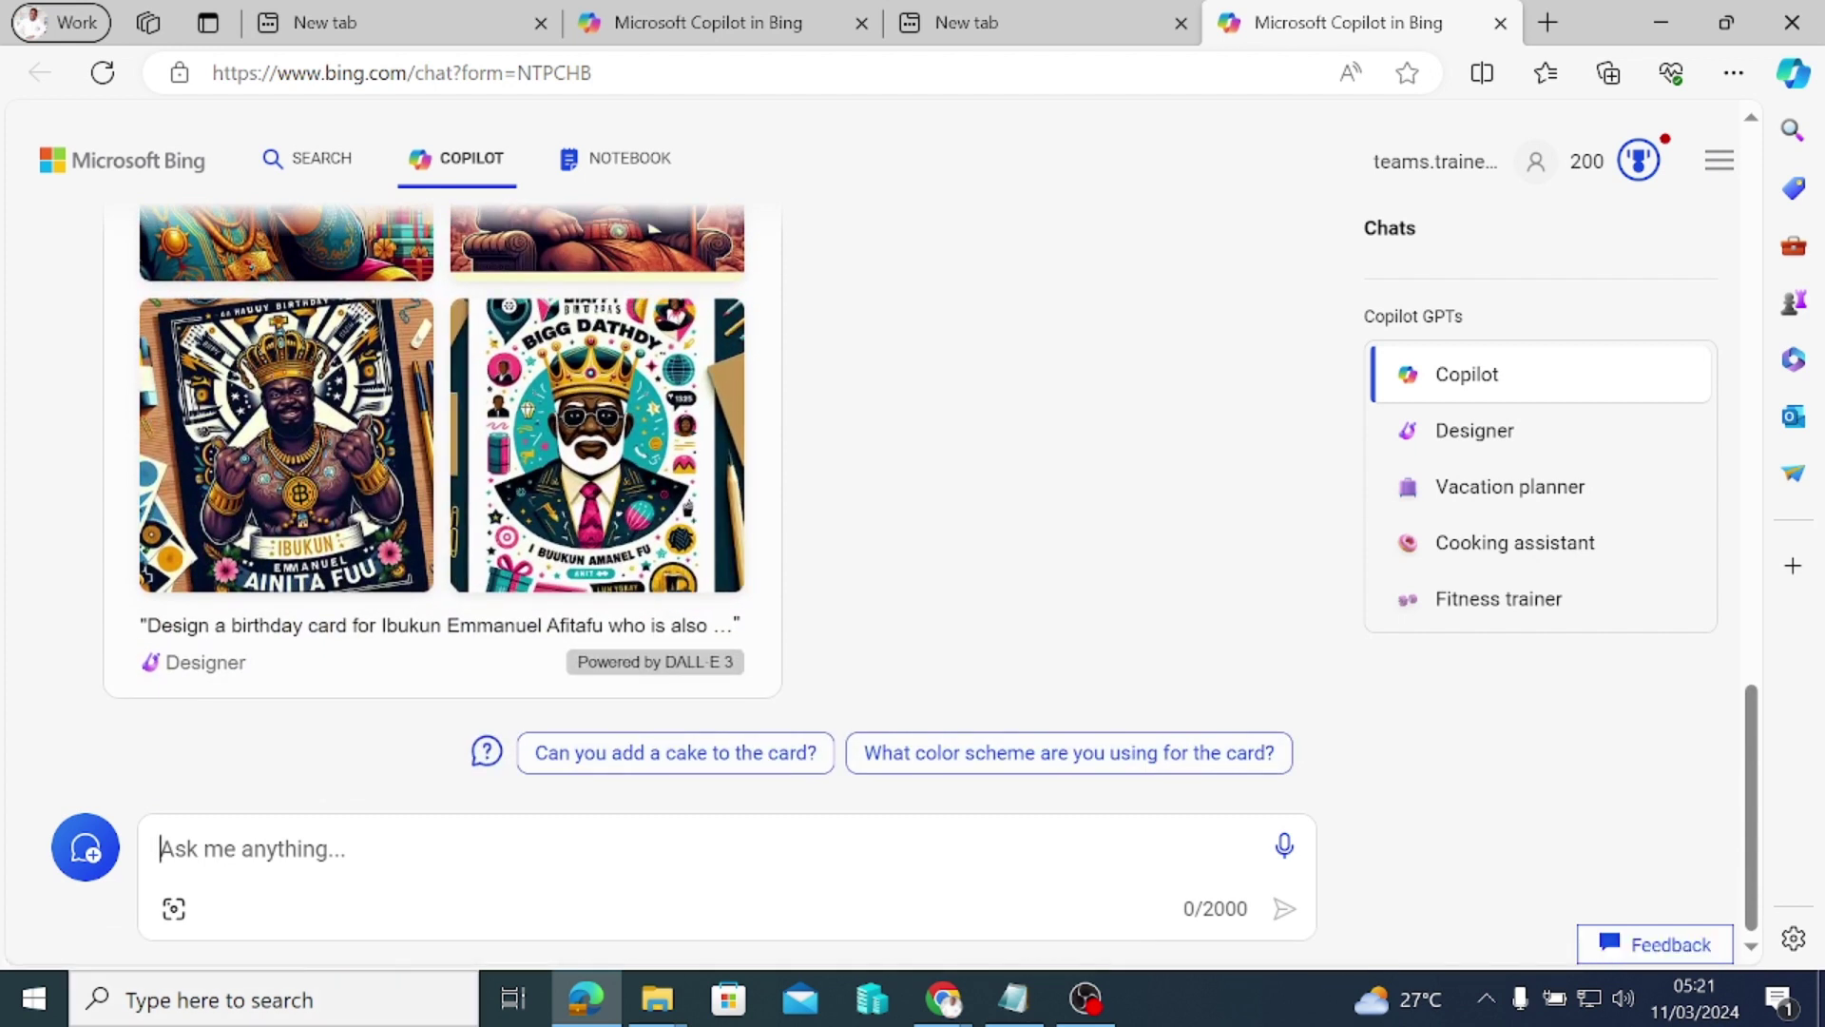
# Step: Allow Bing to use the microphone, dictate a request to make the birthday card more colorful, and view the new images
pyautogui.click(1284, 849)
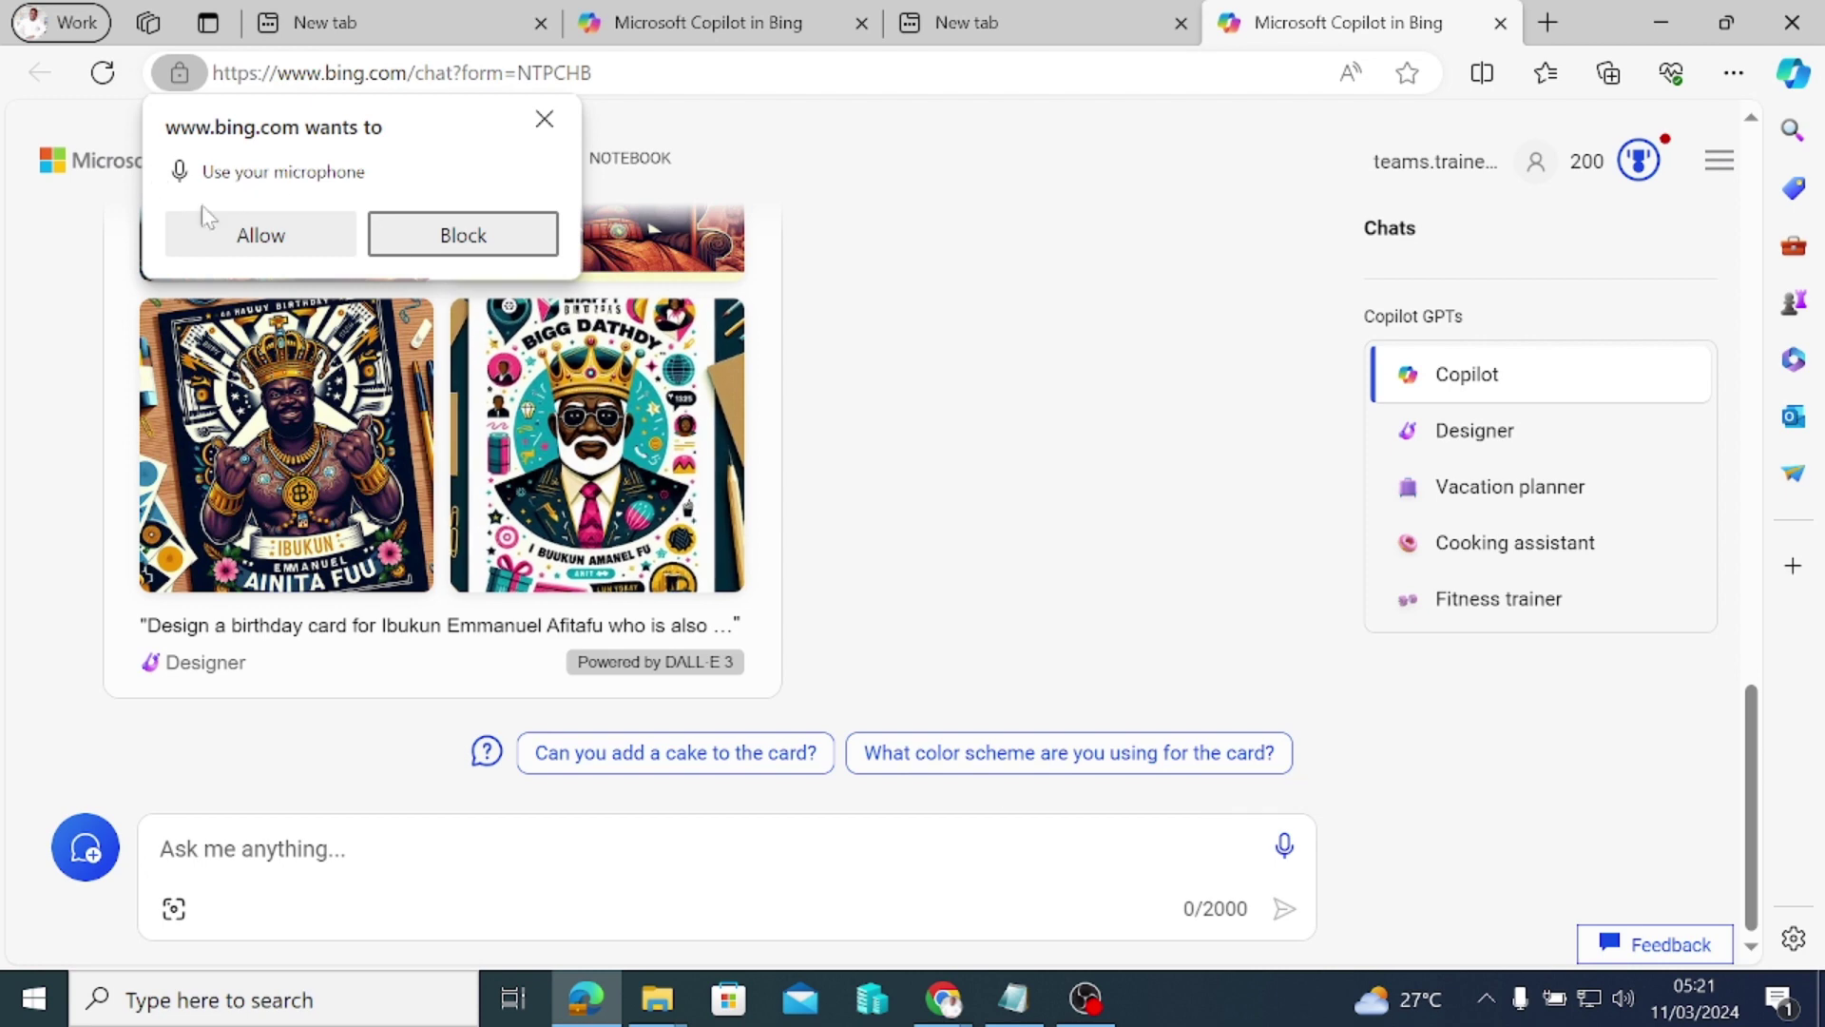
pyautogui.click(238, 235)
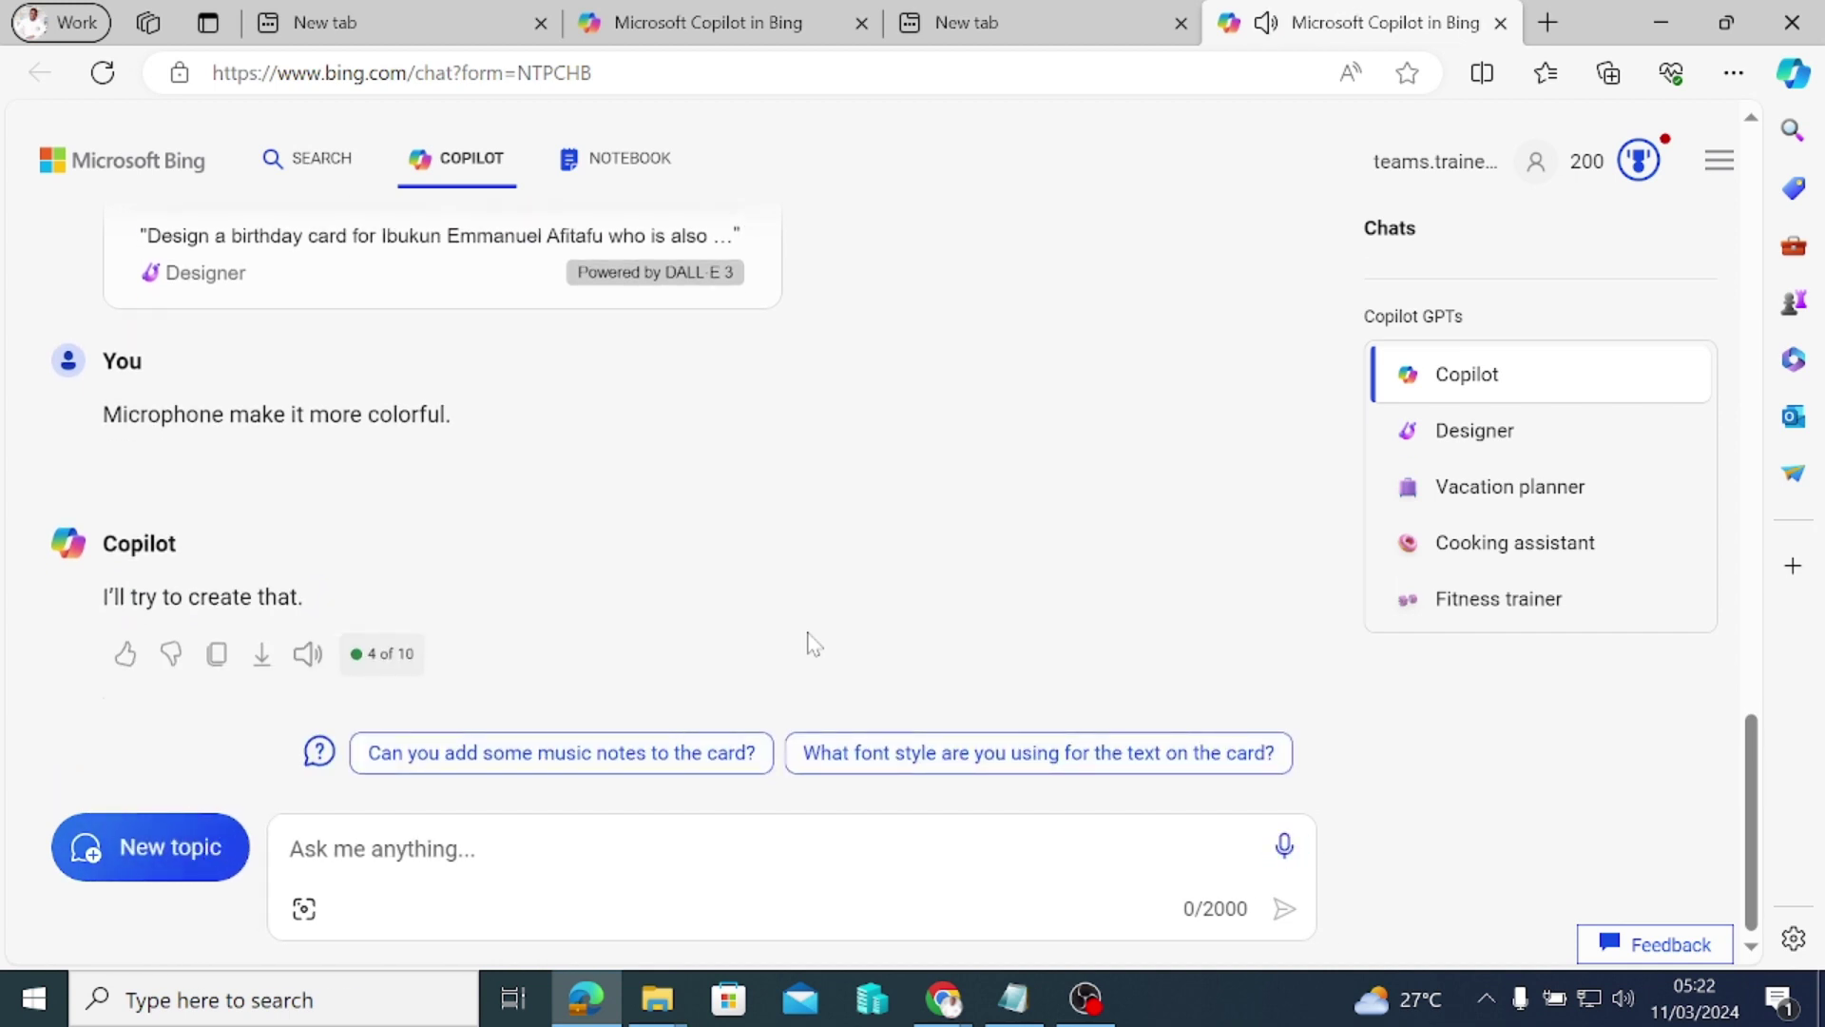
pyautogui.scroll(1, 742, 542)
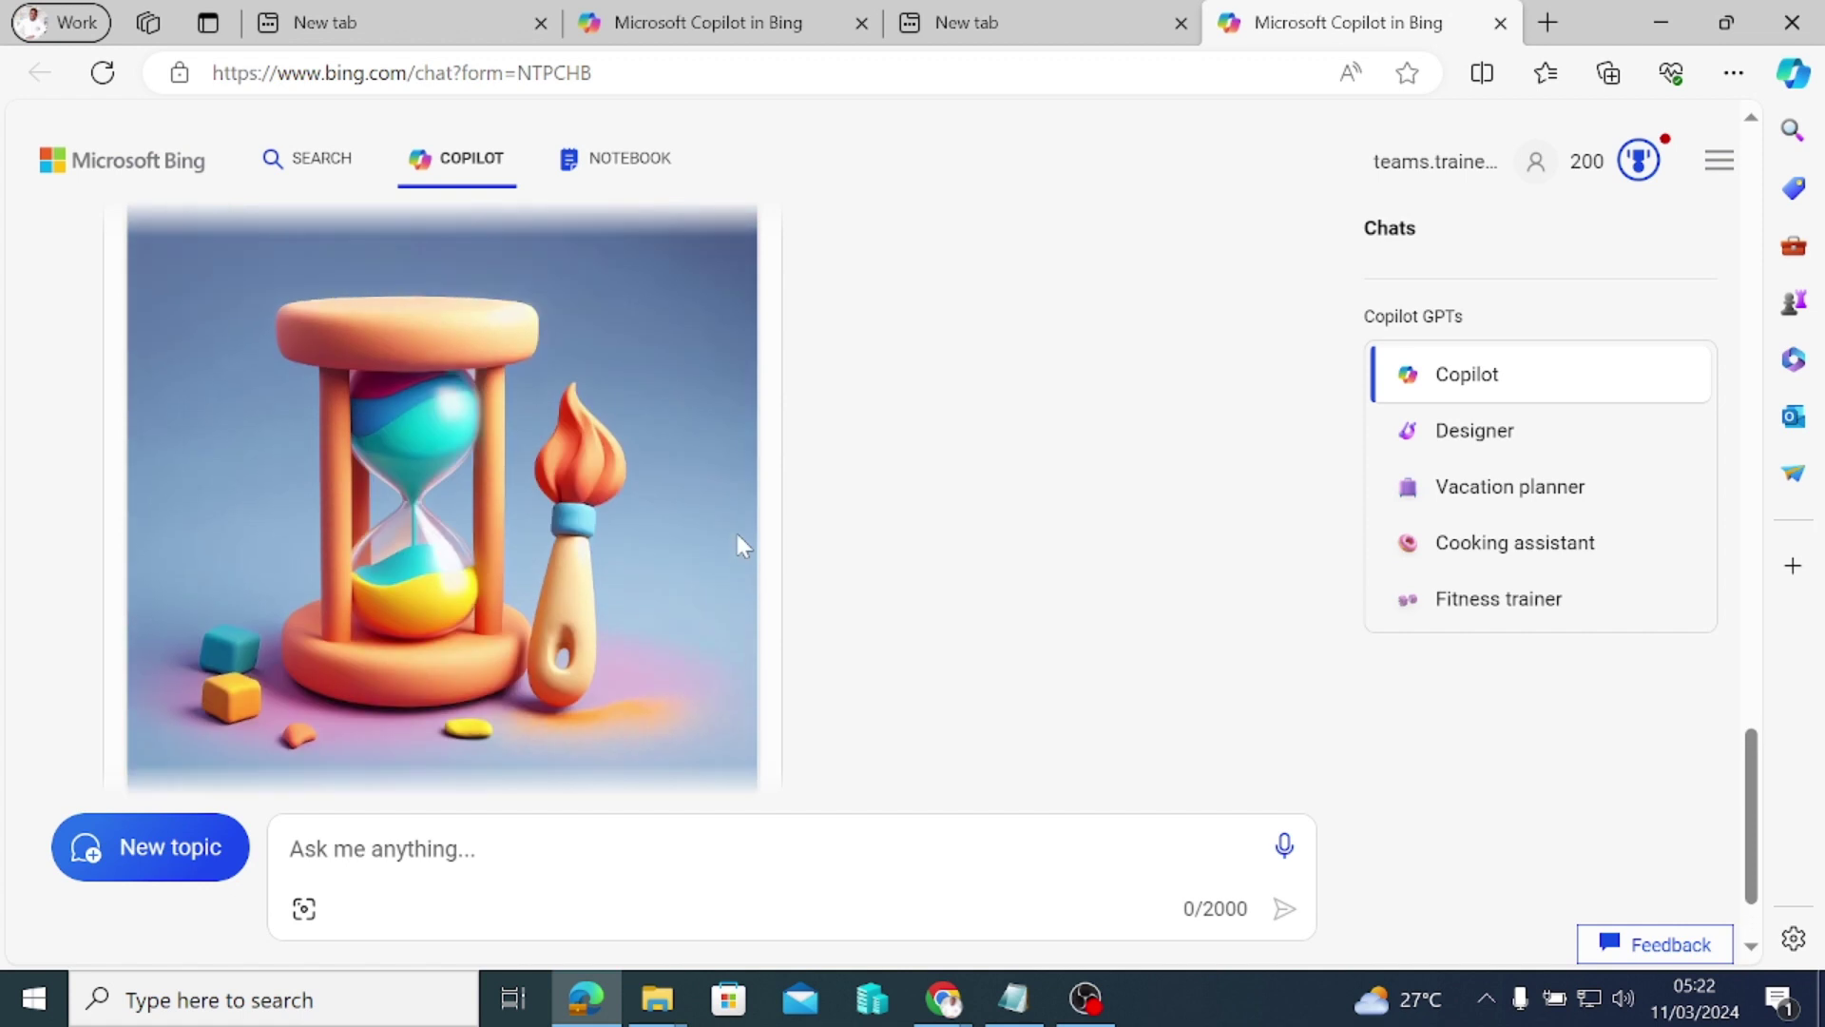
pyautogui.scroll(2, 738, 542)
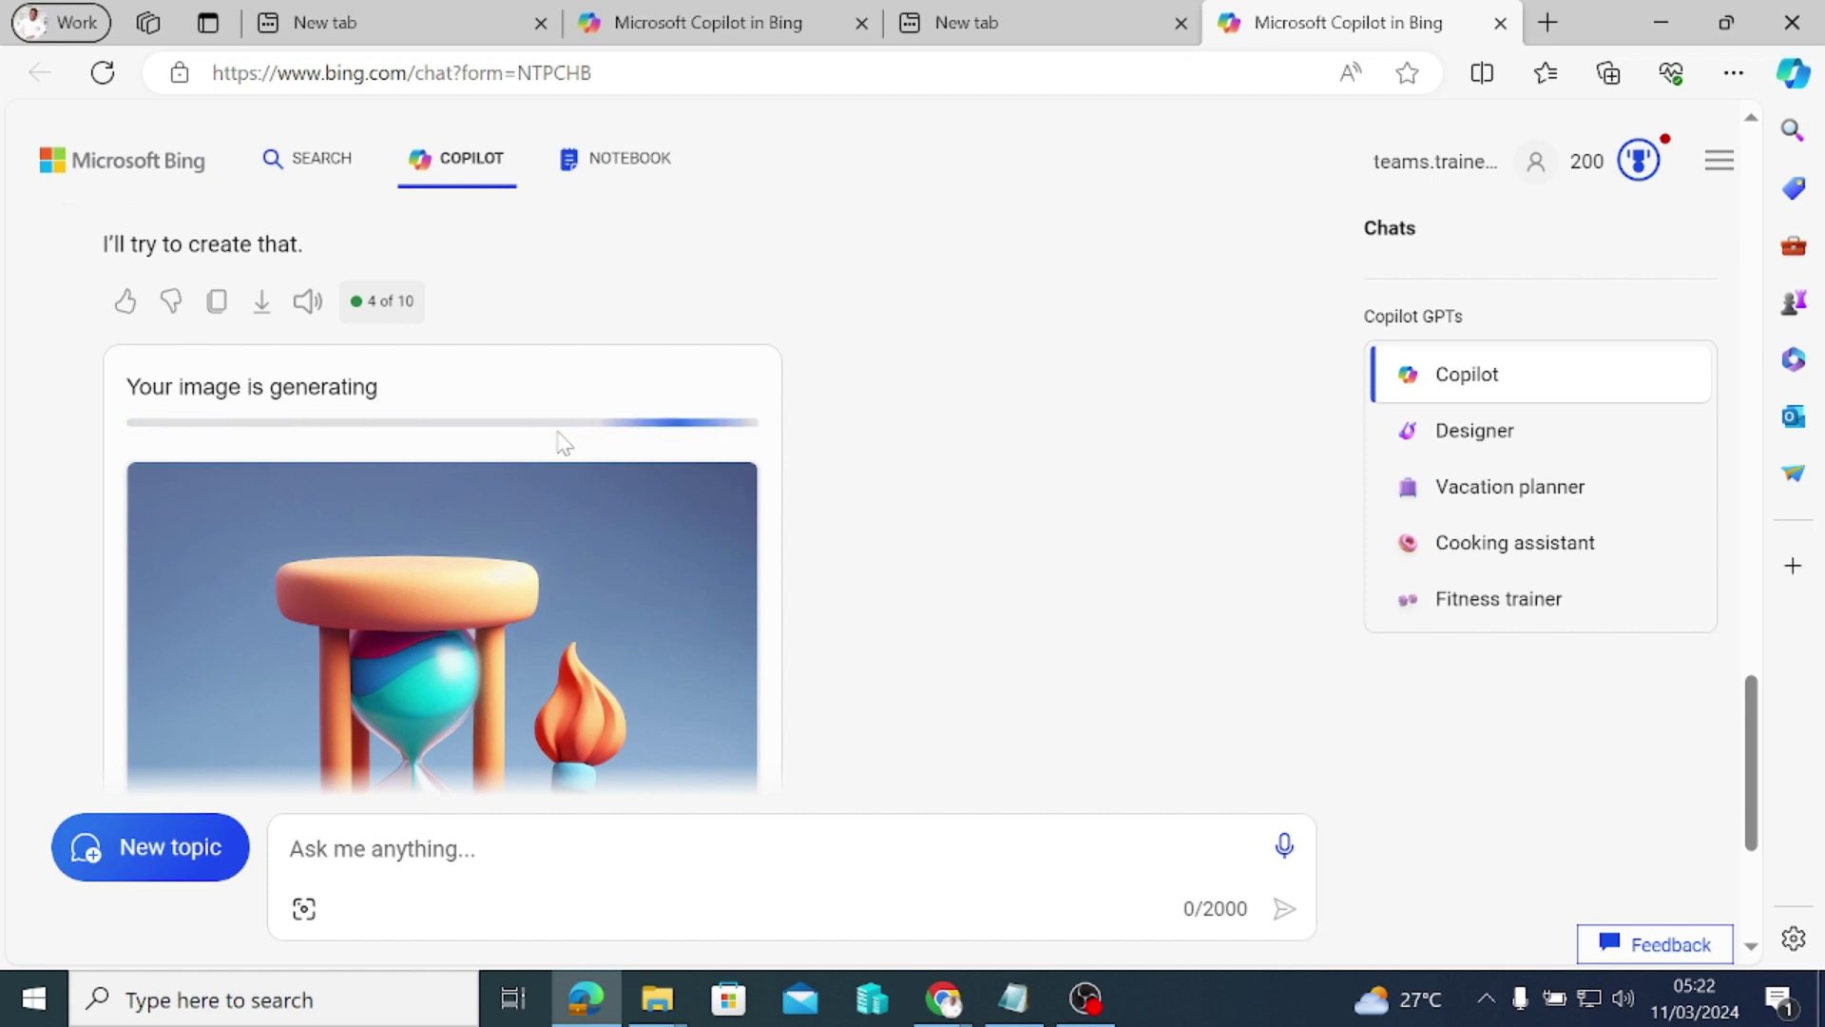
pyautogui.scroll(-1, 665, 447)
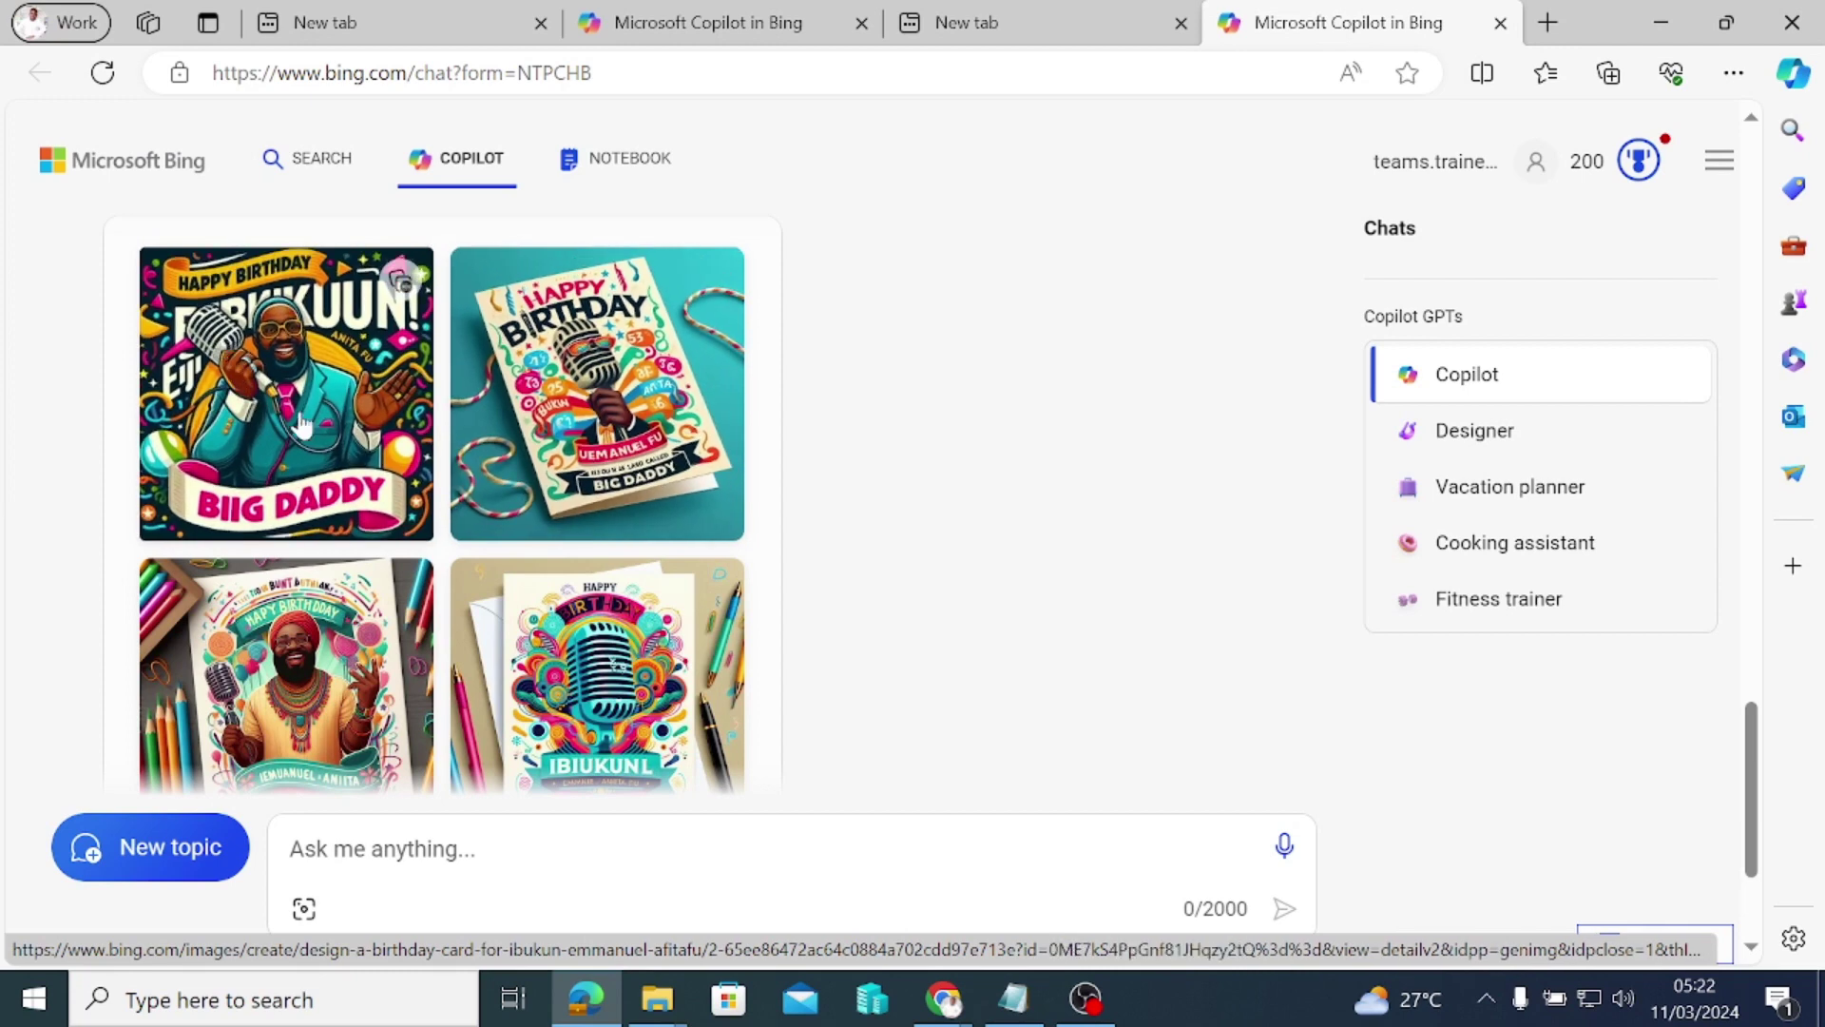
# Step: Open the birthday card image with the microphone in sunglasses, download it, and view the downloaded file before closing it
pyautogui.scroll(8, 721, 636)
pyautogui.scroll(-2, 722, 634)
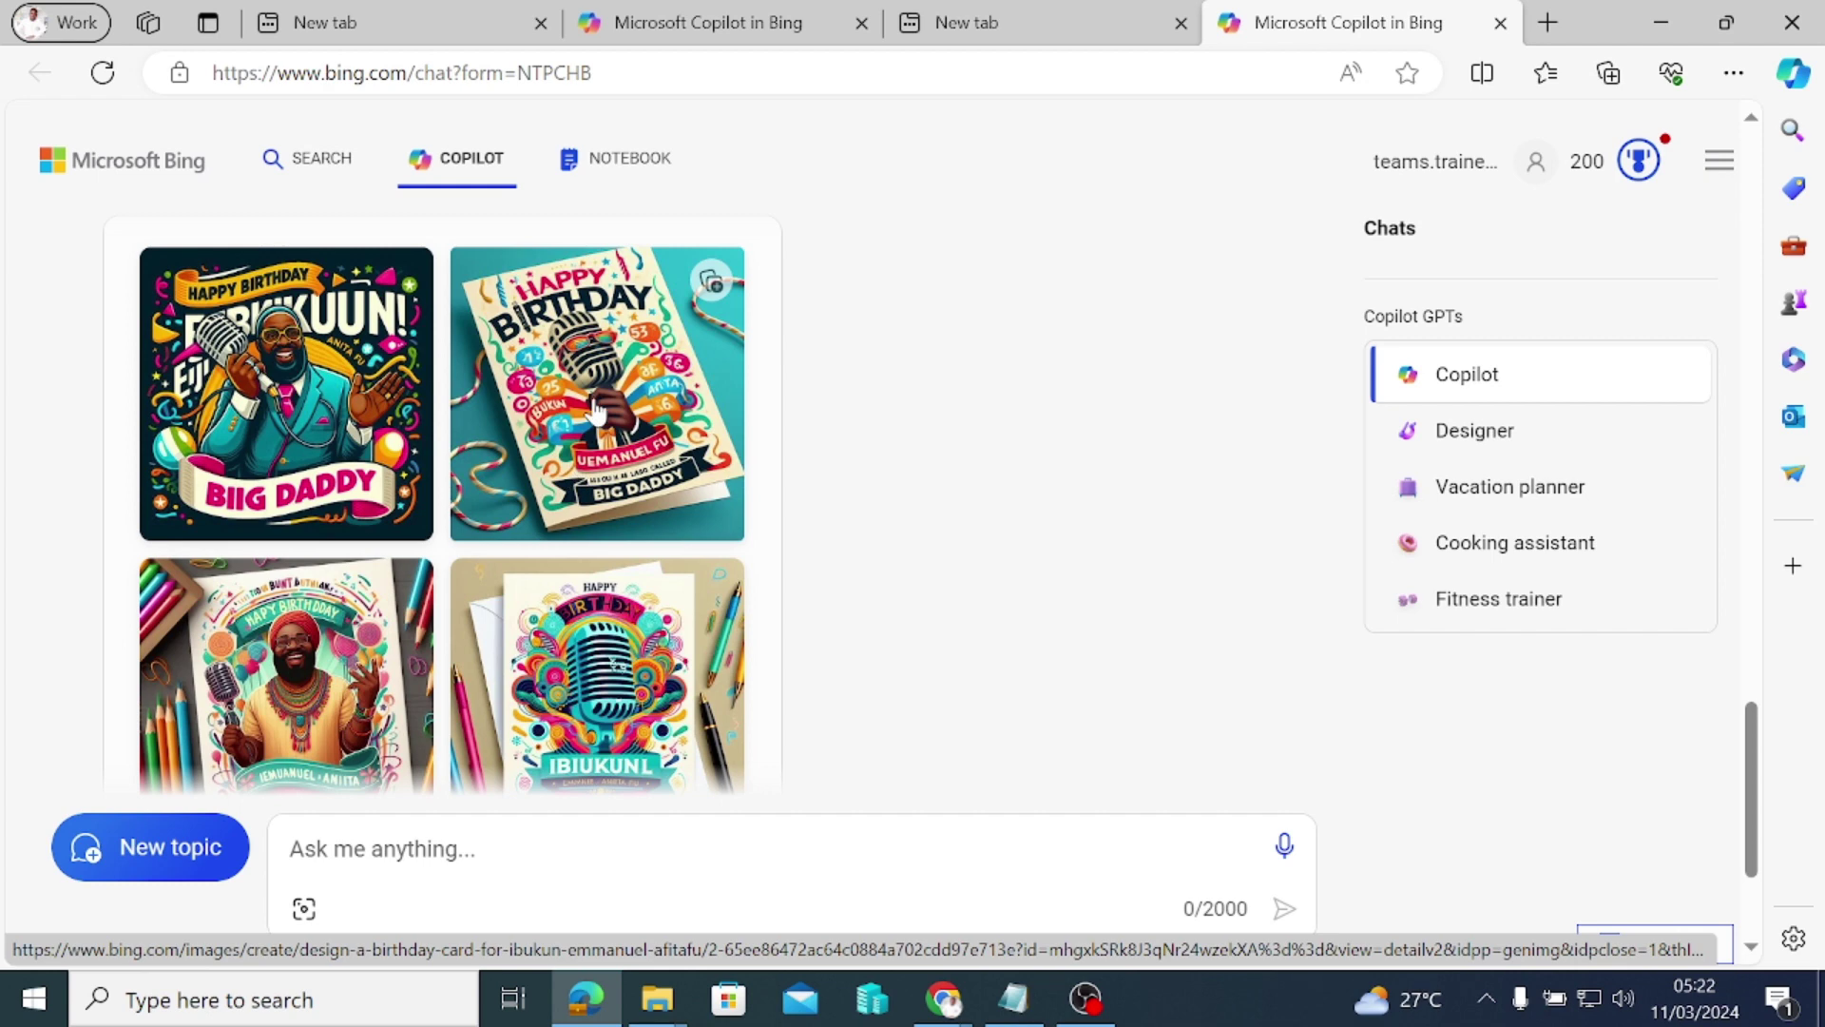
pyautogui.scroll(-3, 596, 411)
pyautogui.scroll(4, 564, 587)
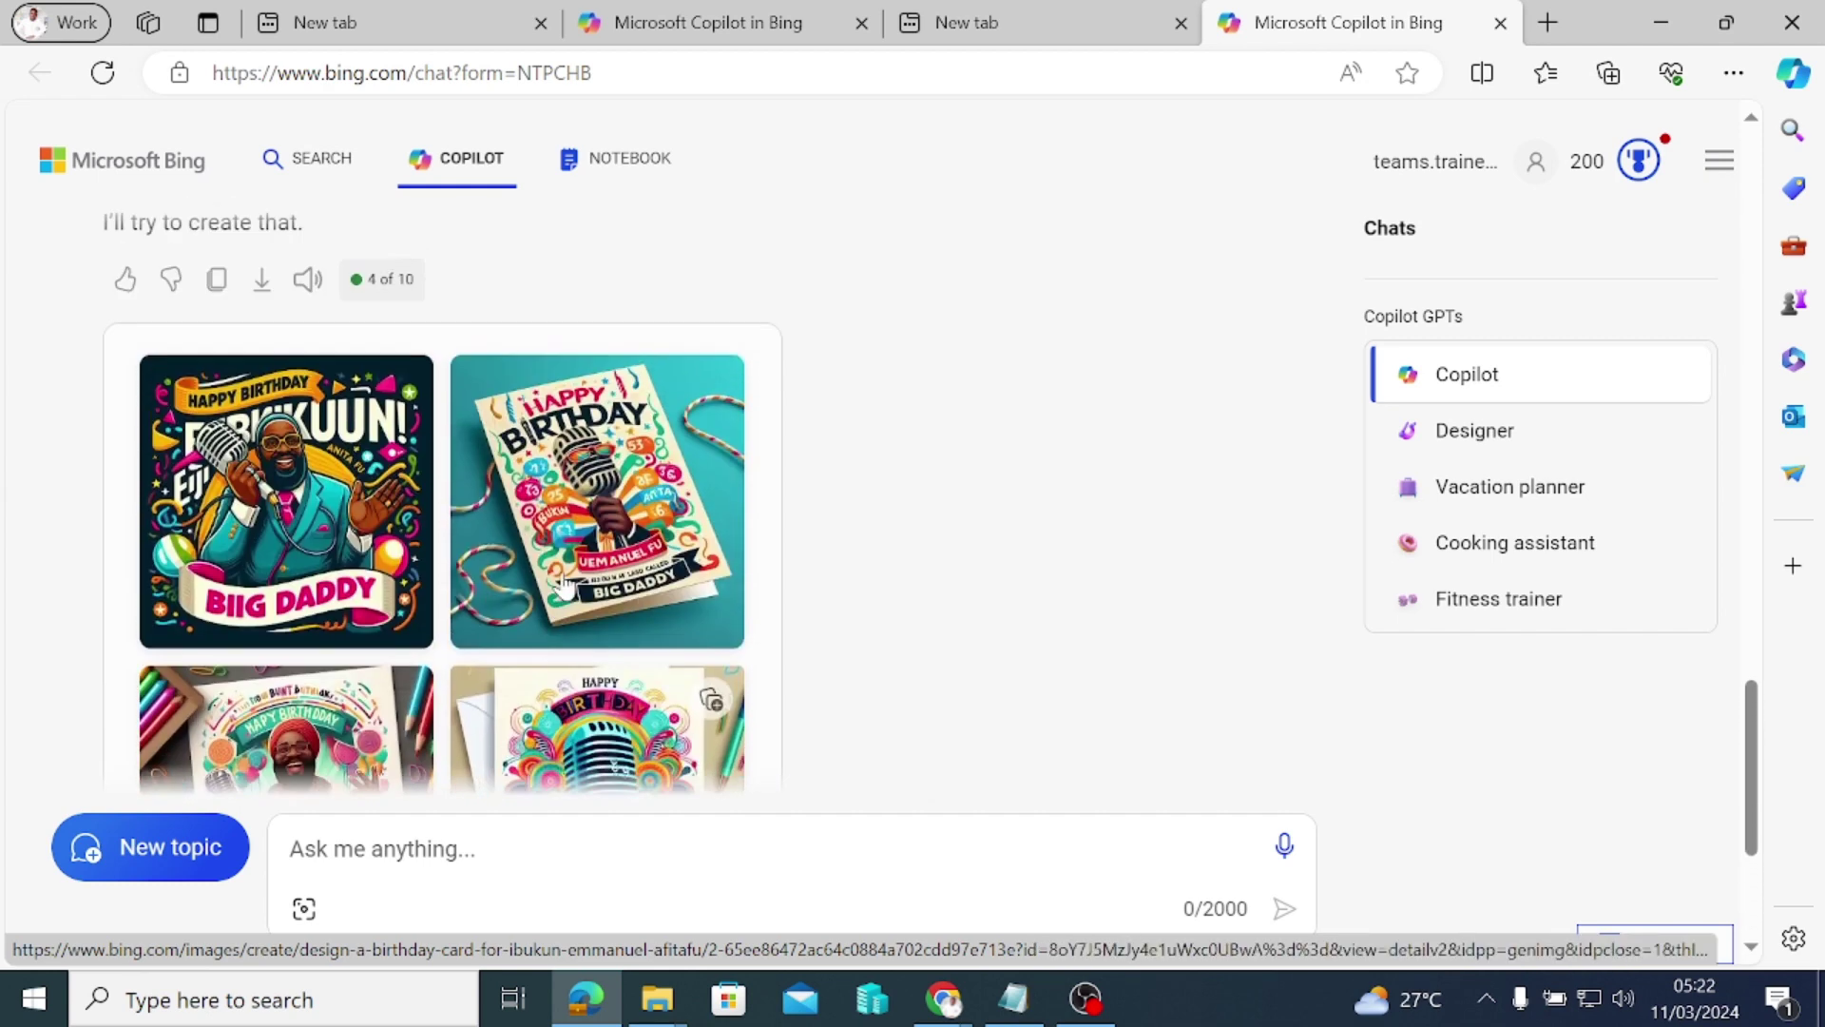
pyautogui.click(564, 585)
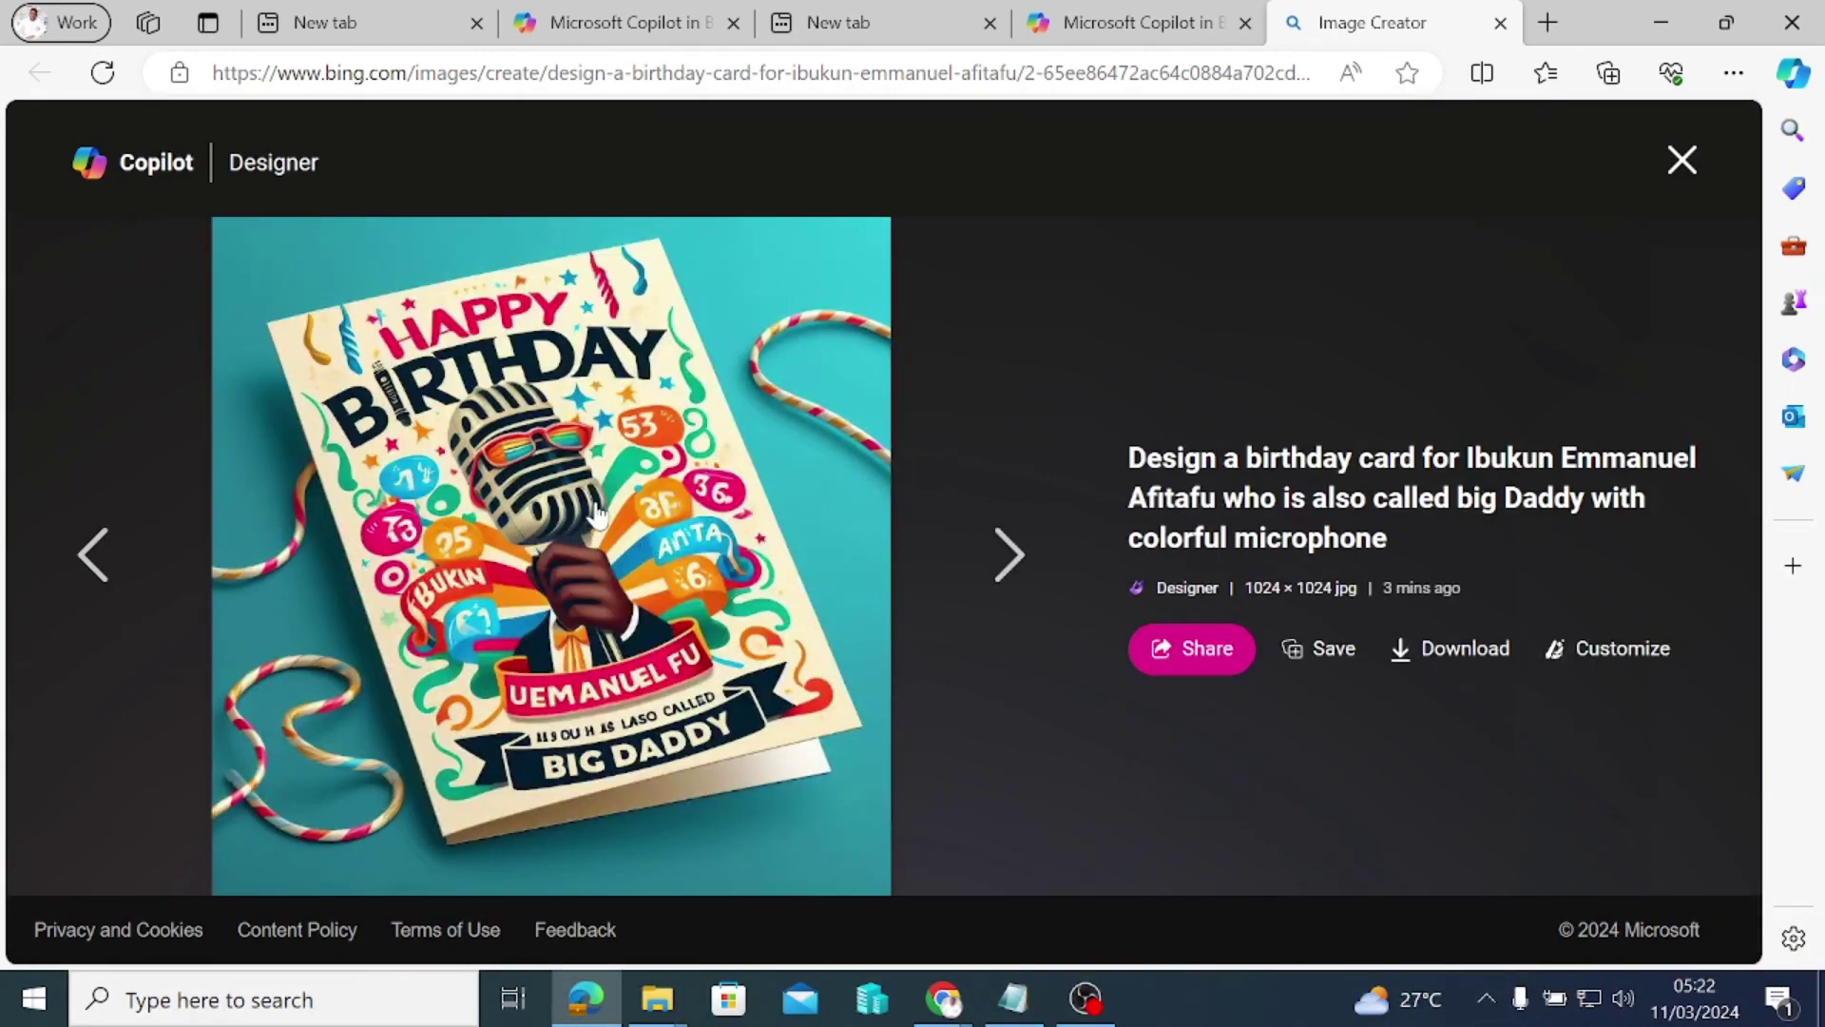
pyautogui.click(1429, 654)
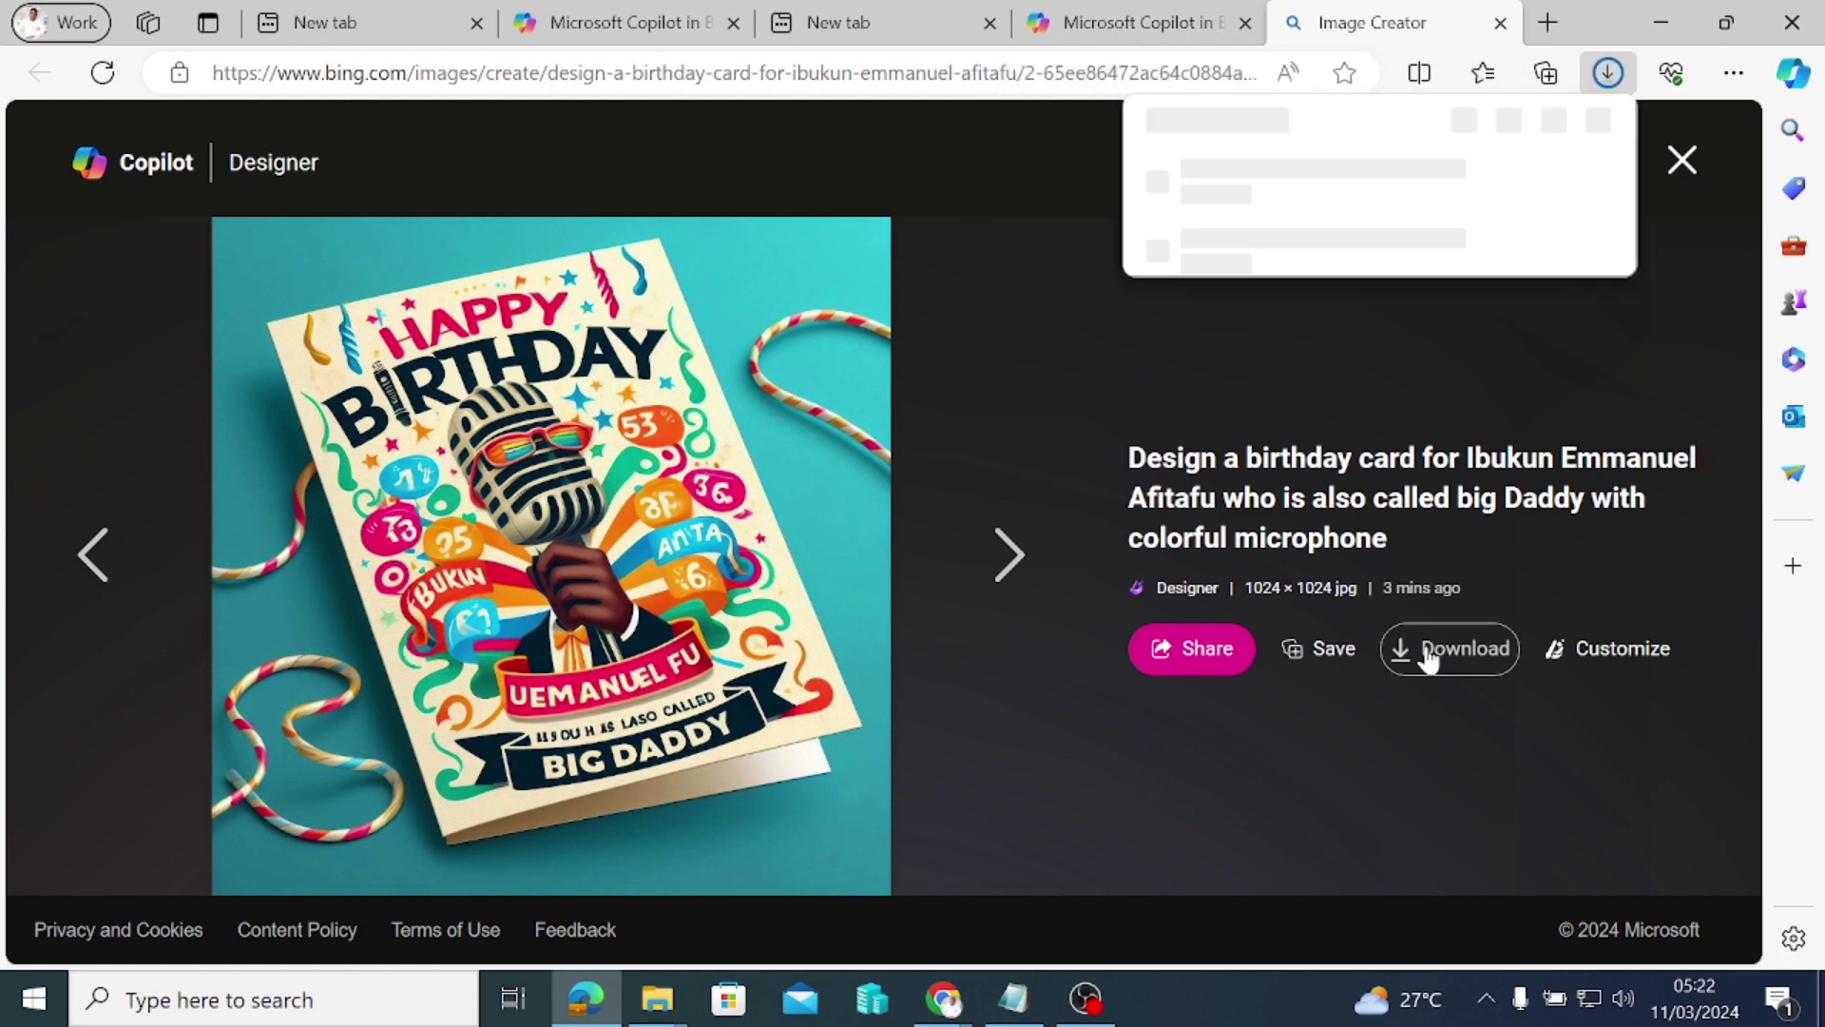
pyautogui.click(1255, 181)
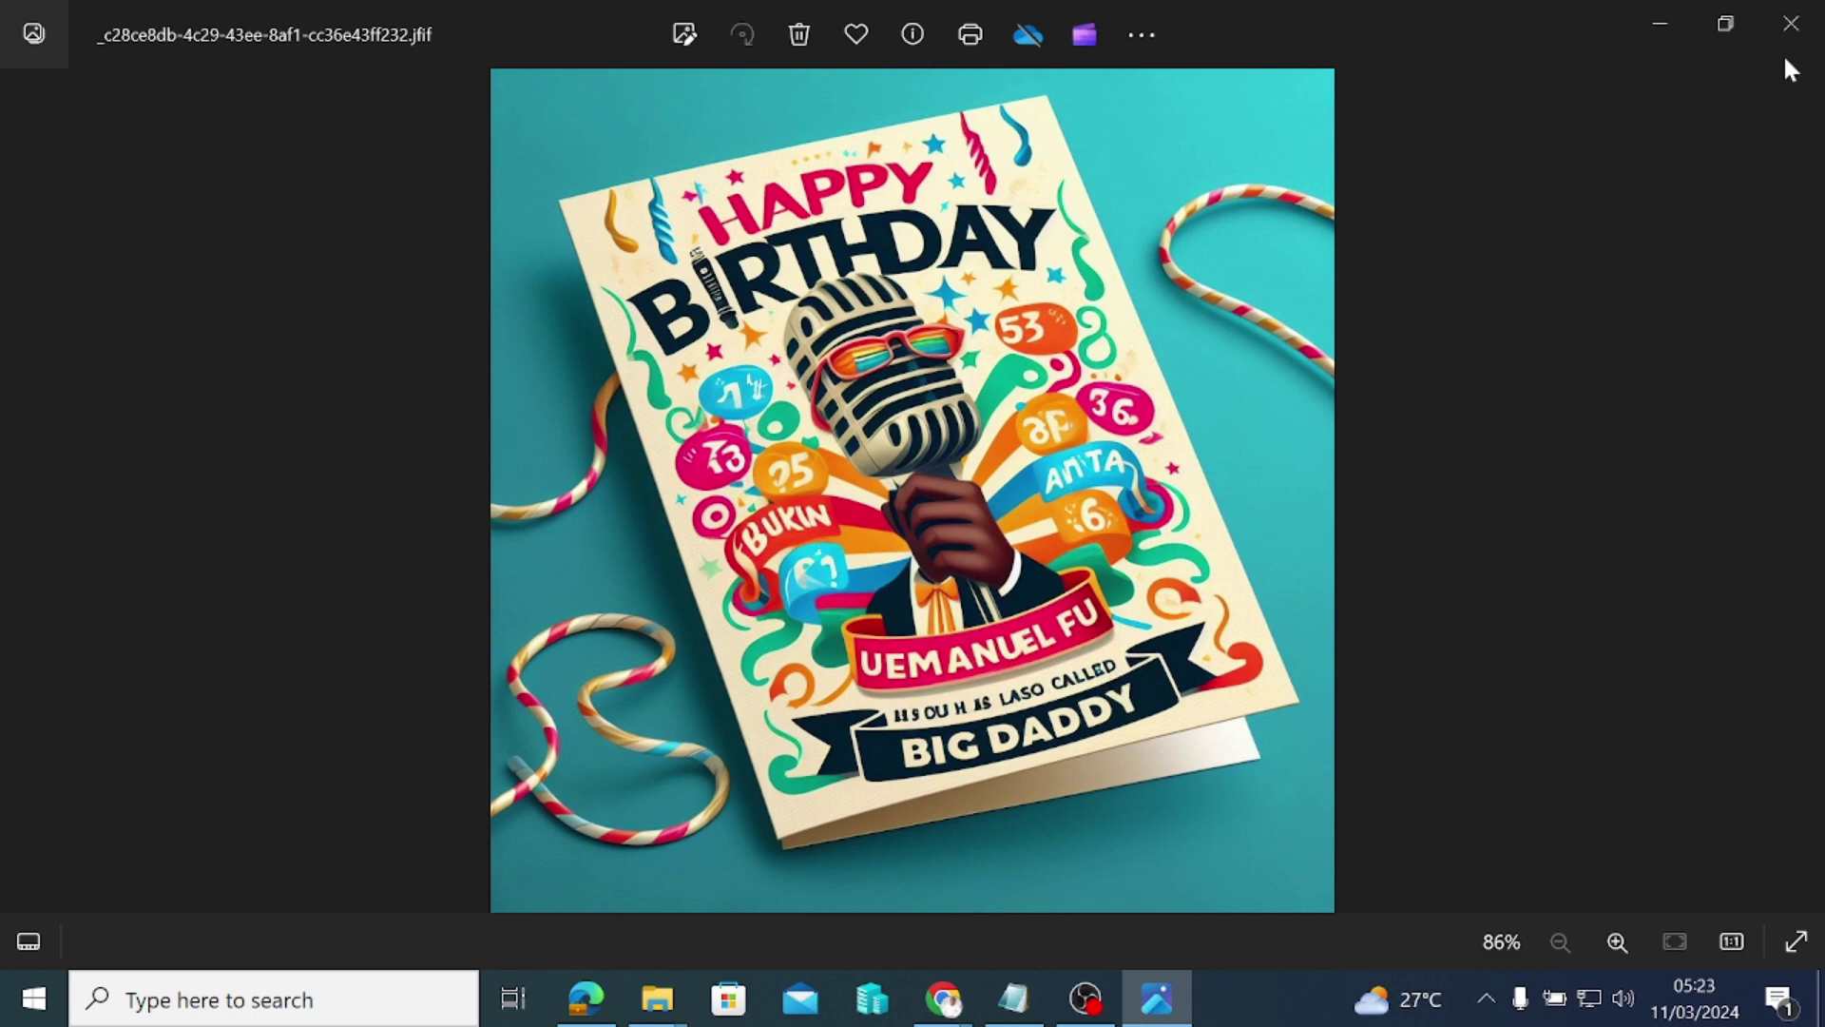
pyautogui.click(1790, 25)
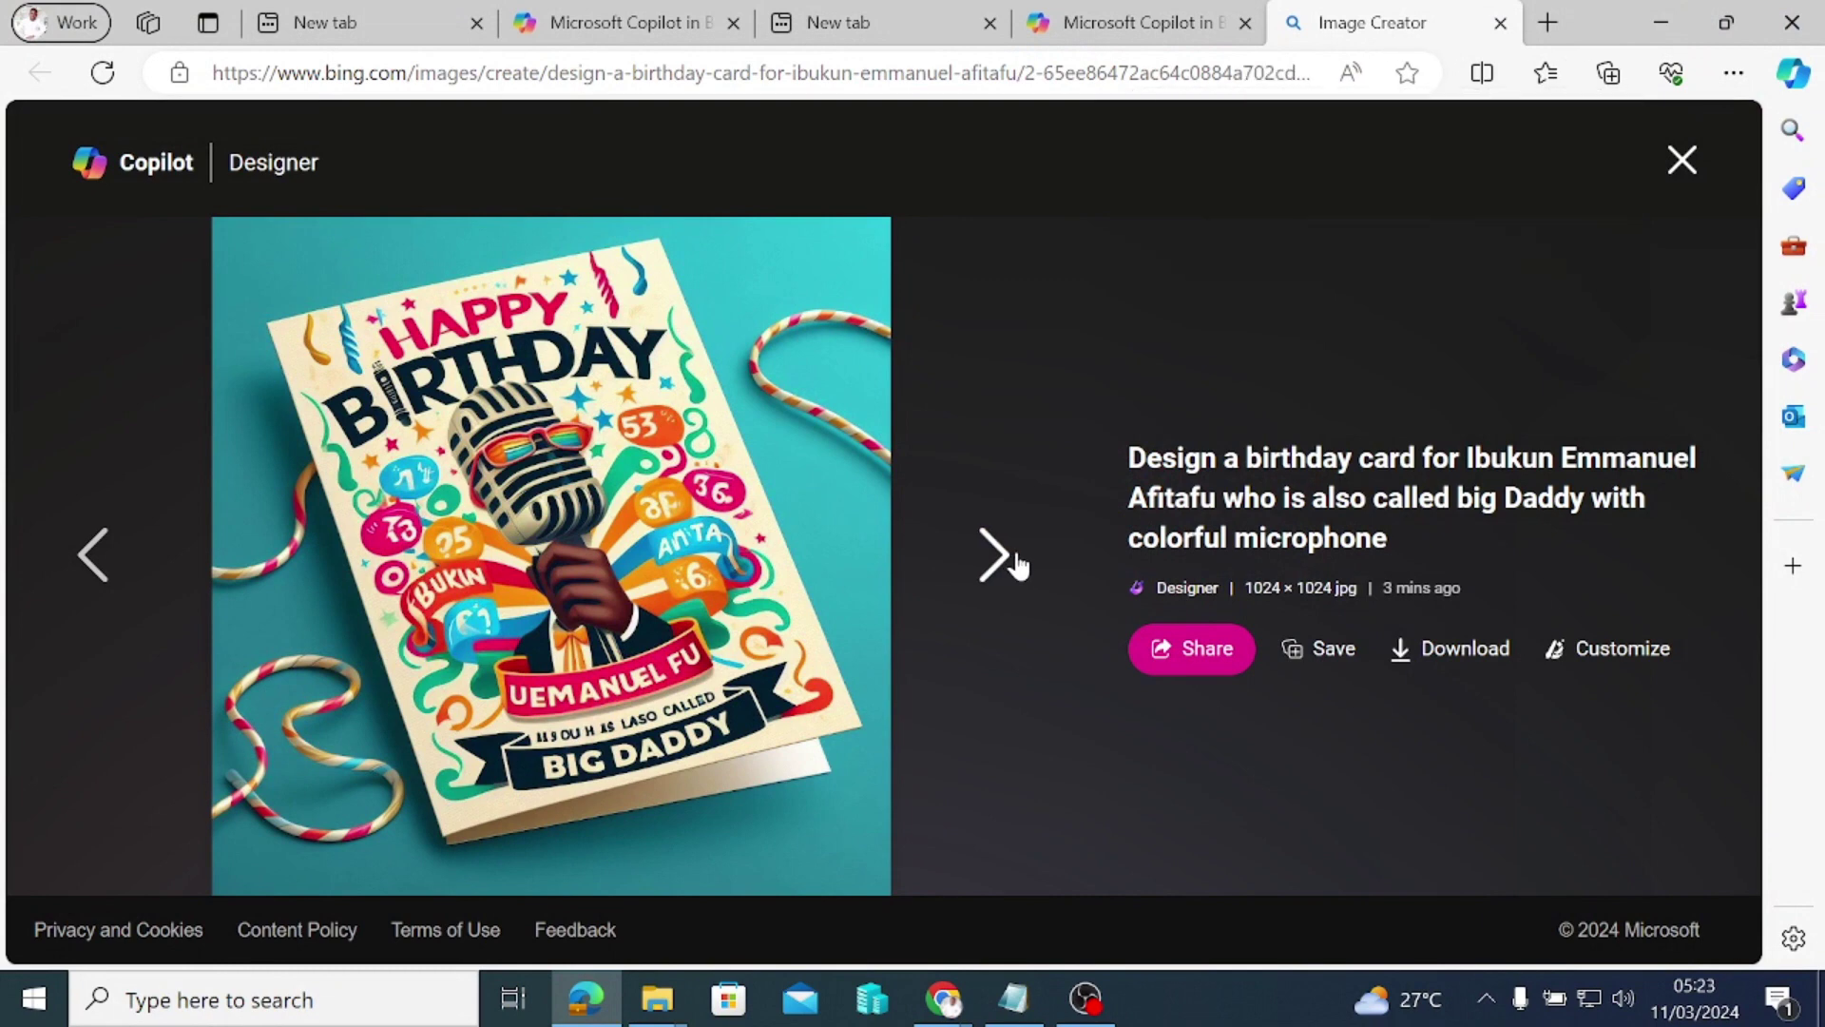
# Step: Go to the third birthday card image, try to share it, then download it and view the downloaded file
pyautogui.click(1018, 565)
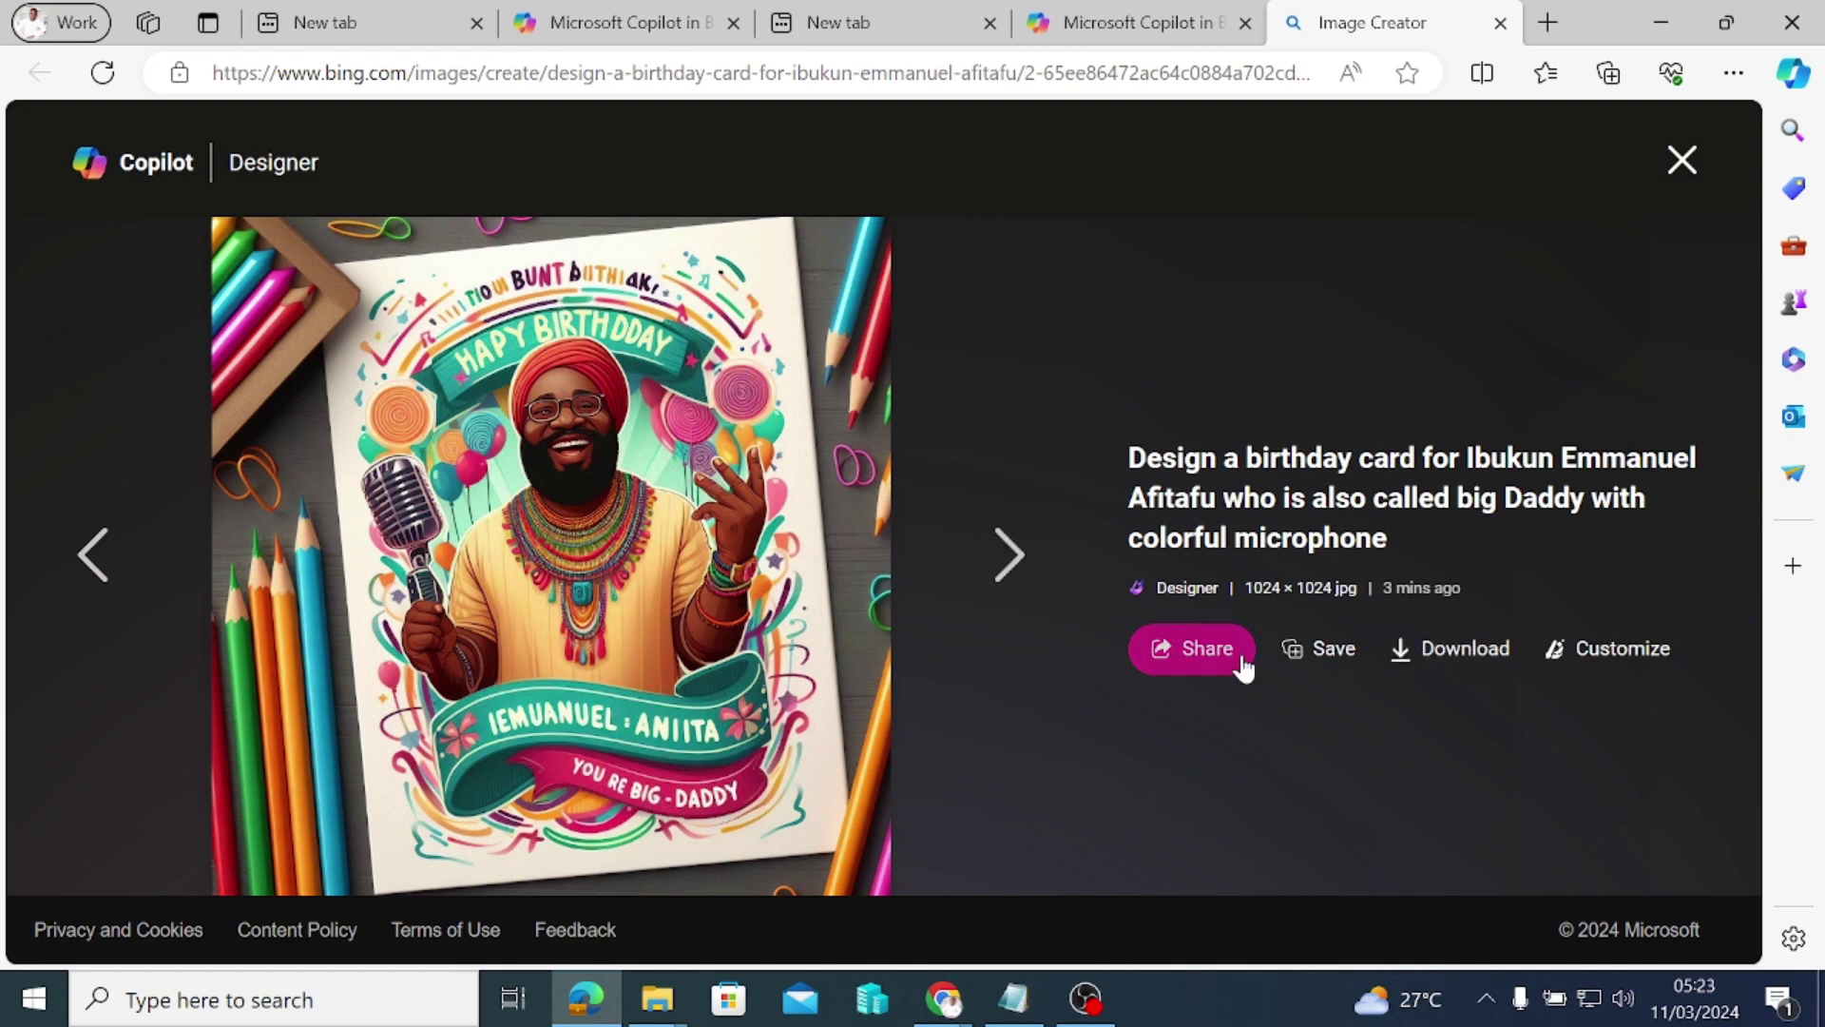
pyautogui.click(1171, 661)
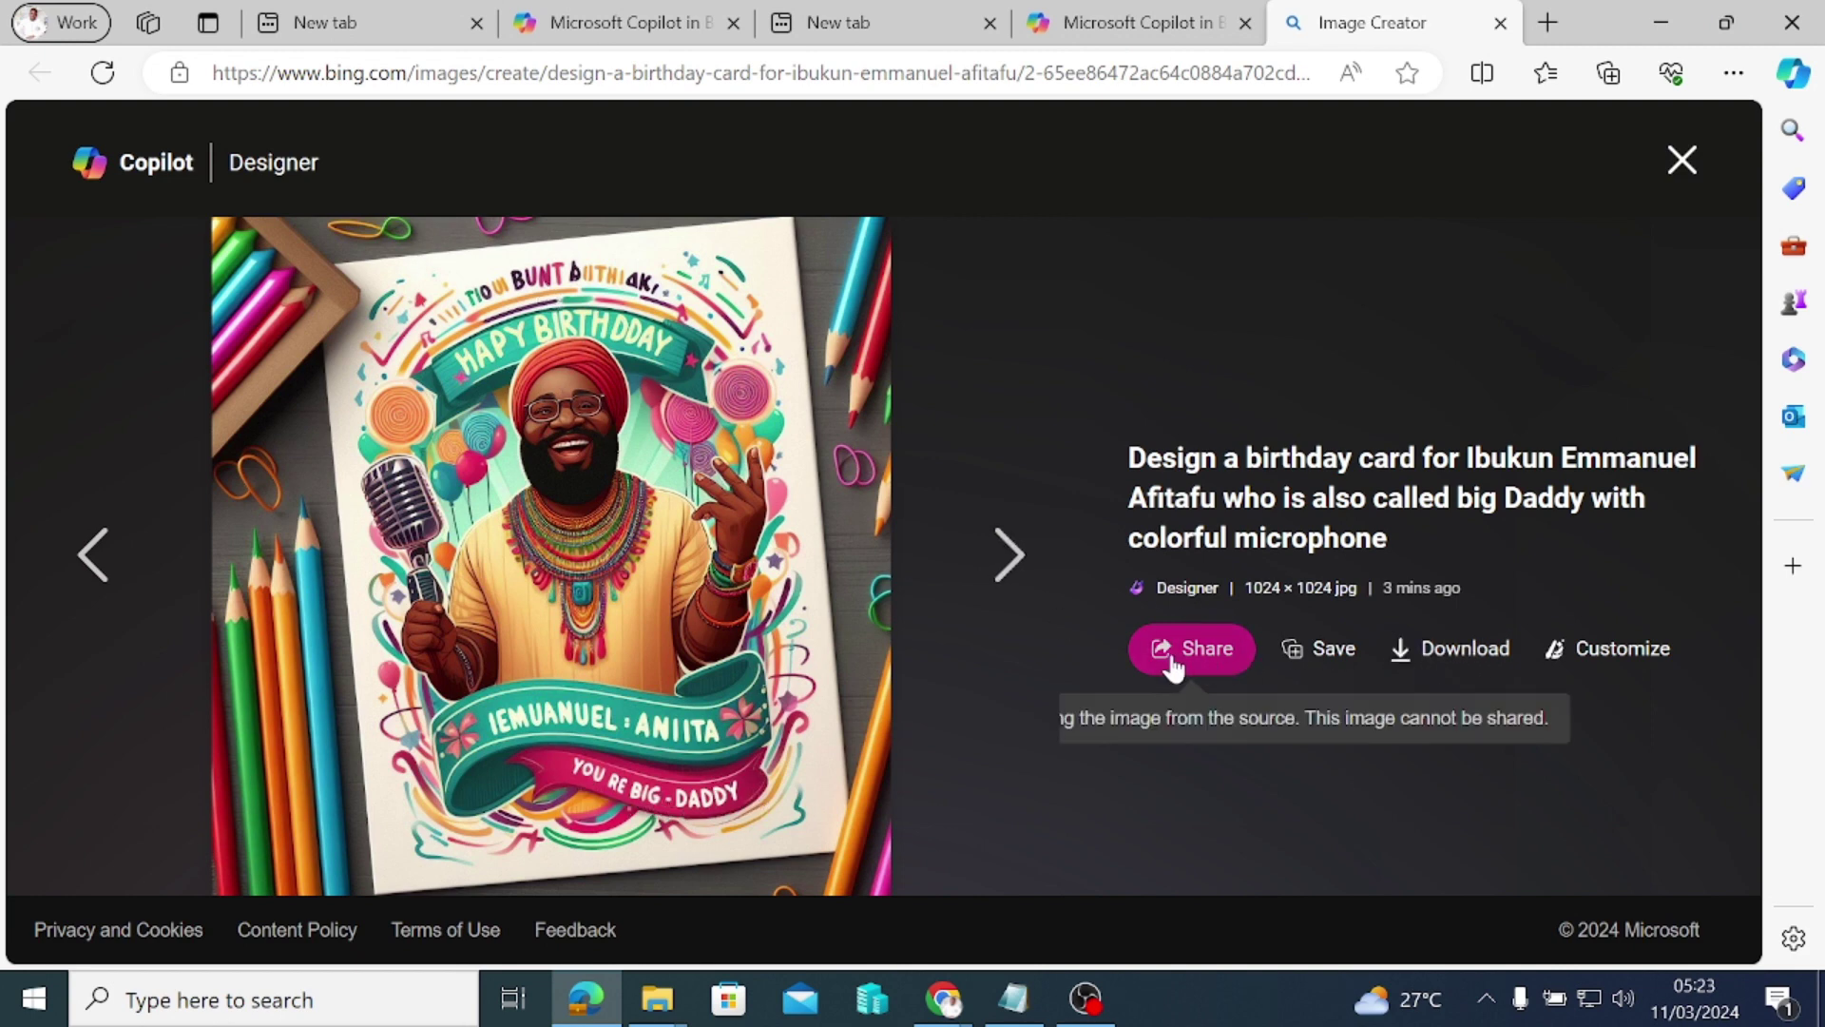
pyautogui.click(1446, 656)
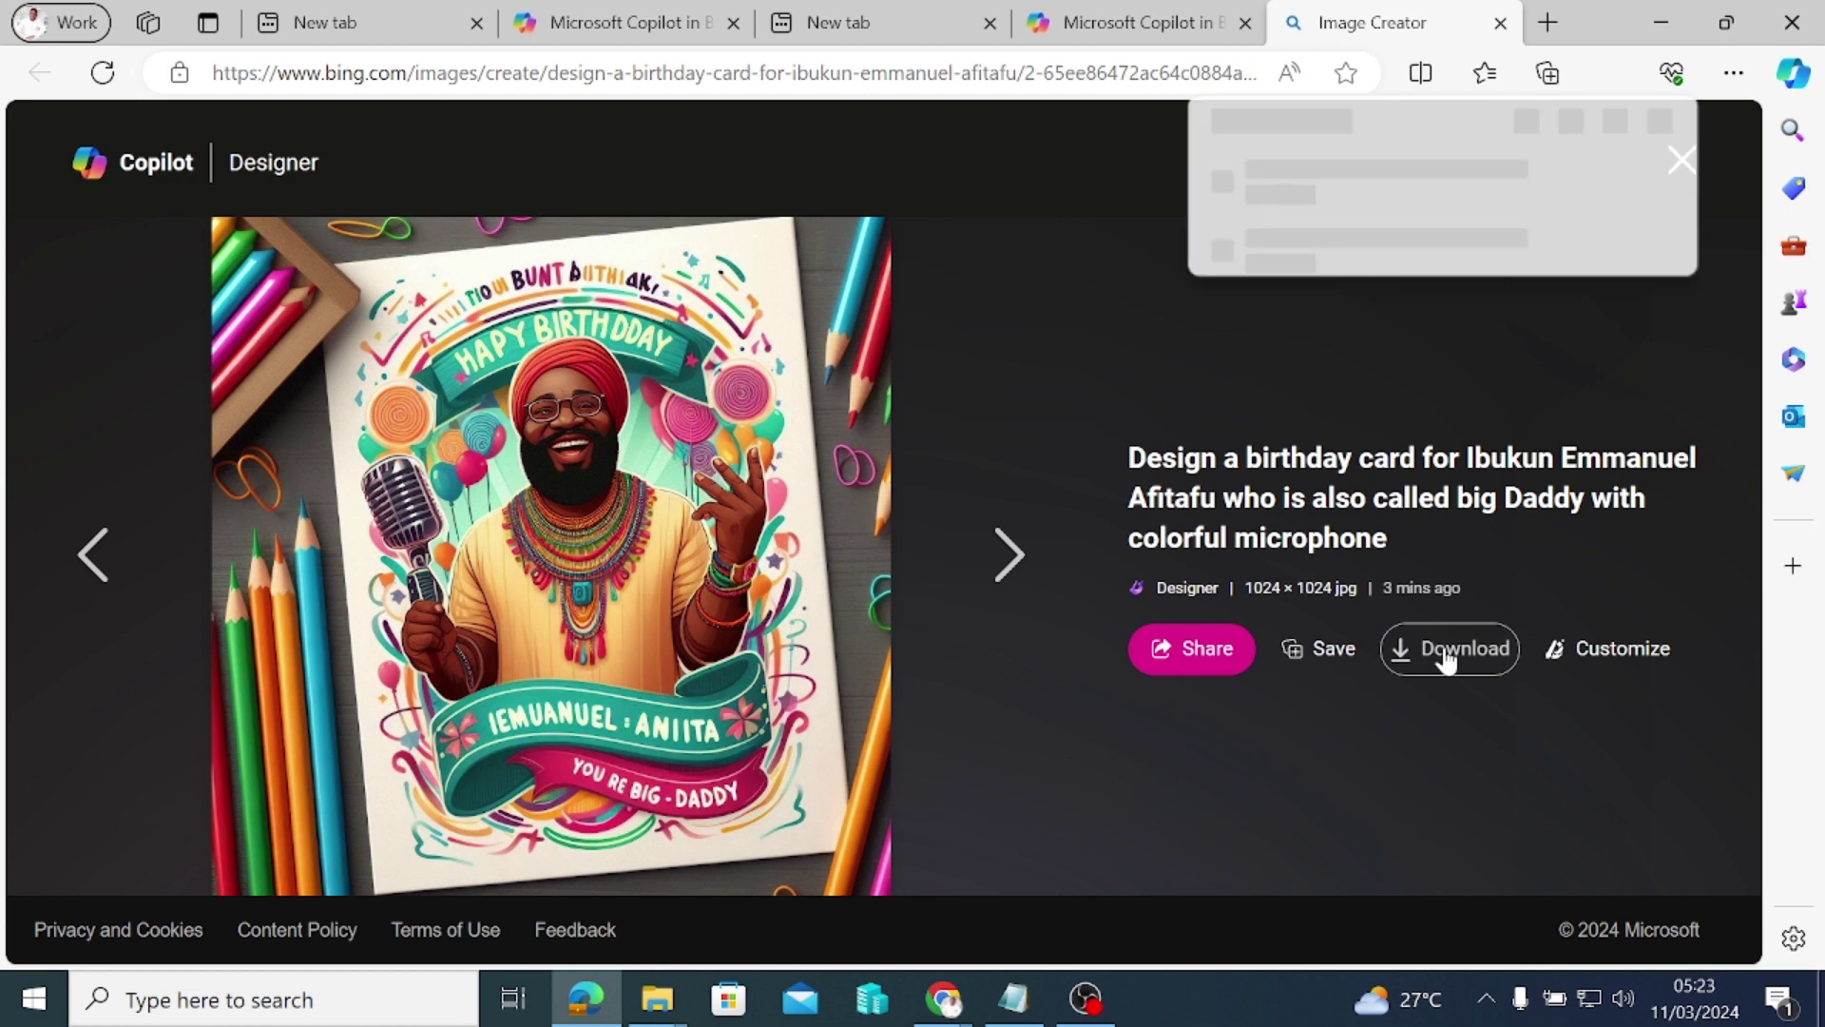
pyautogui.click(1298, 180)
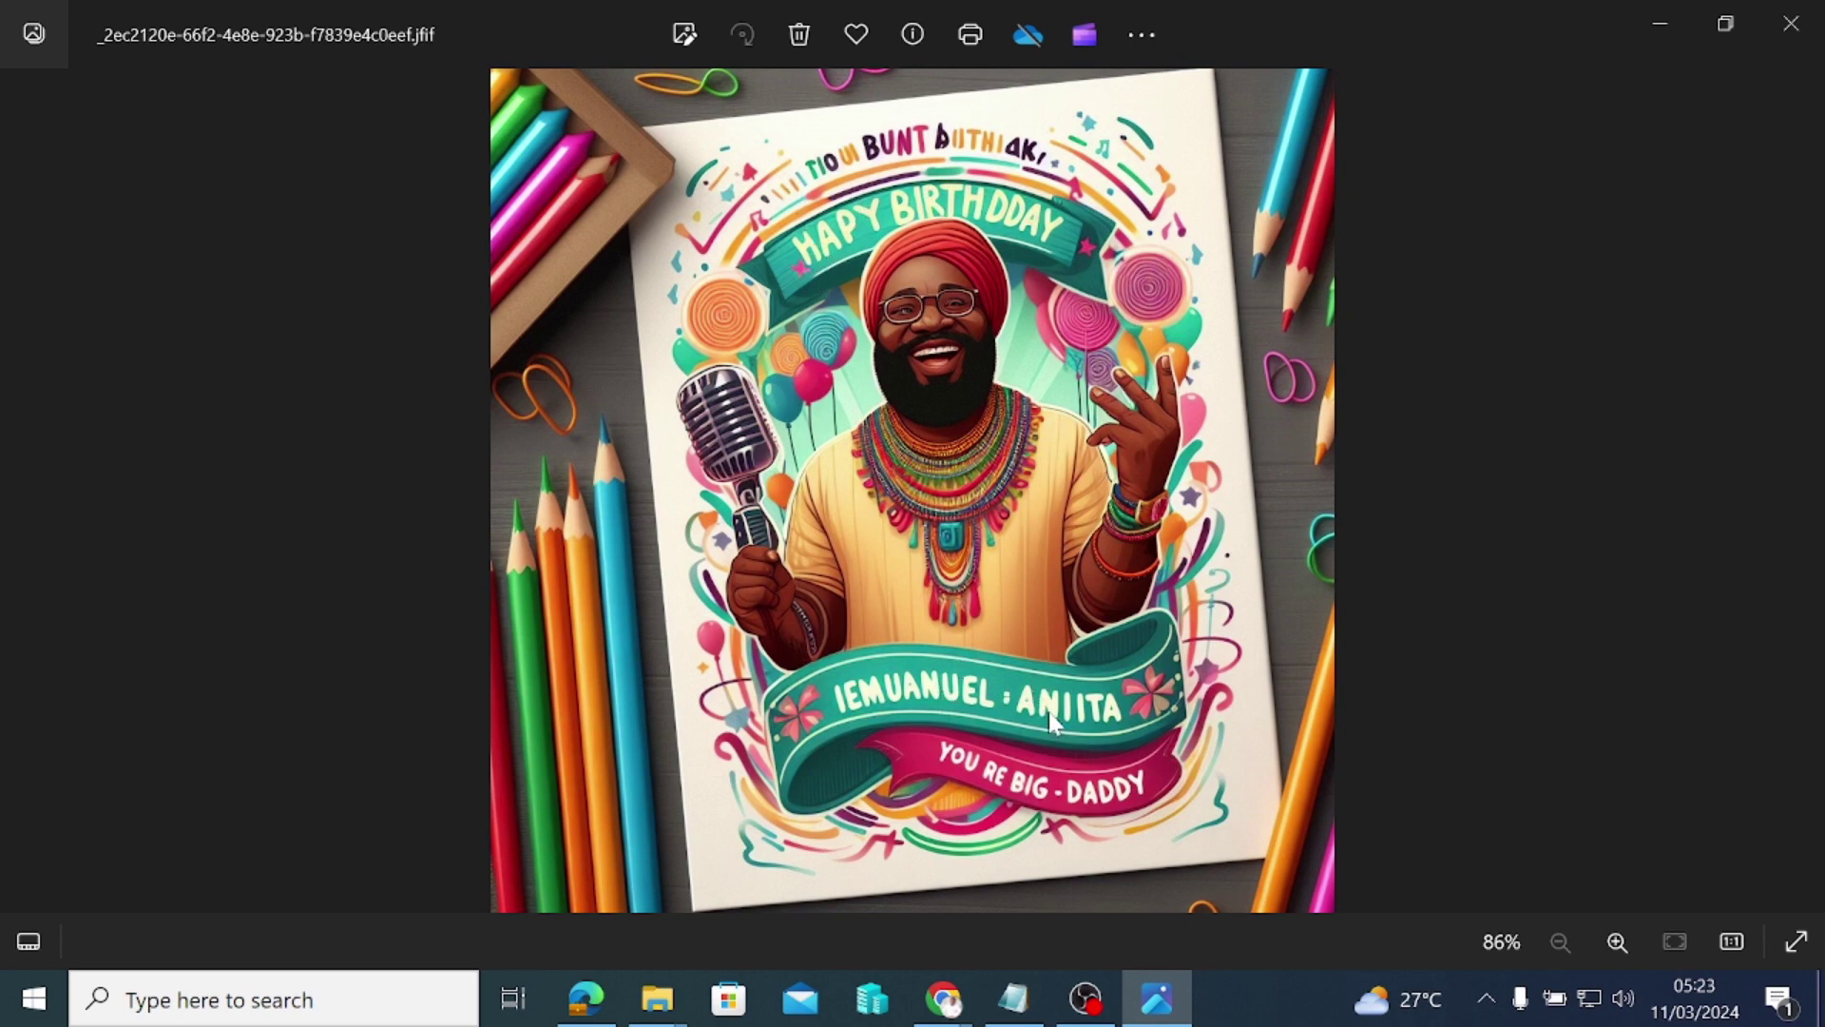
pyautogui.click(1791, 22)
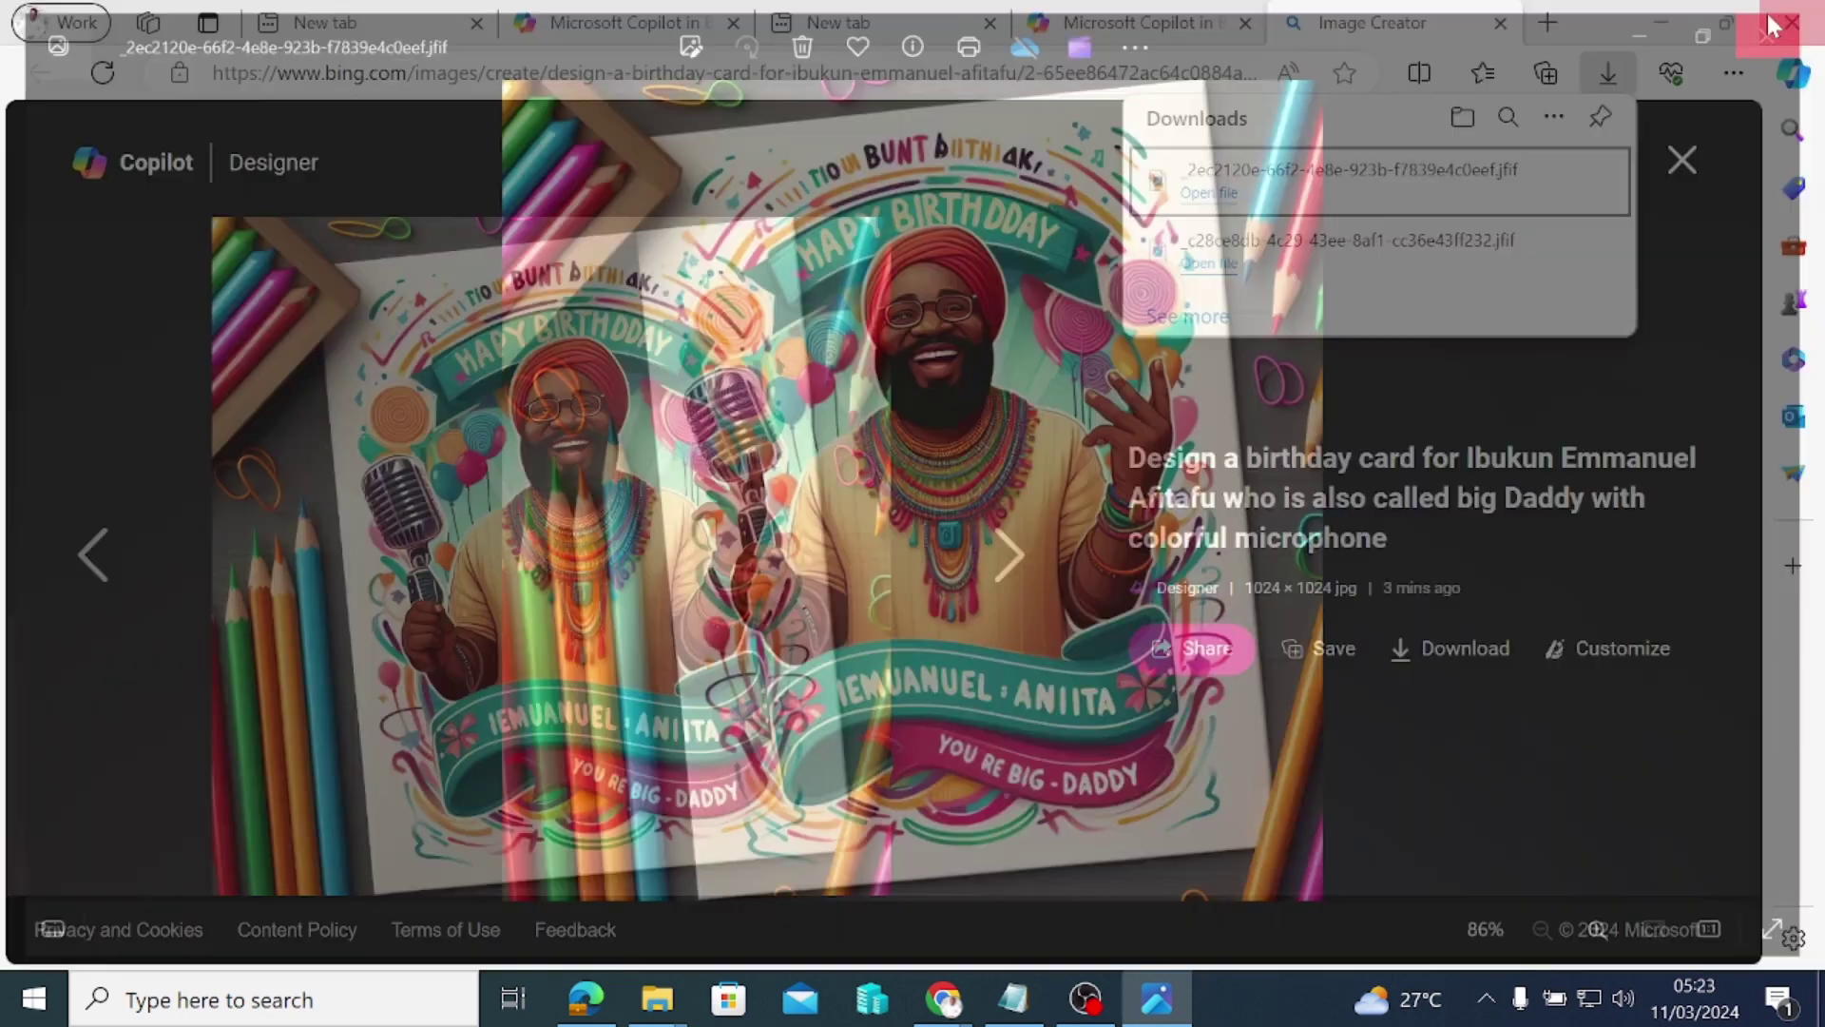
# Step: Look at the sharing options for the fourth birthday card image, close them, and return to the Copilot chat
pyautogui.click(991, 549)
pyautogui.click(992, 549)
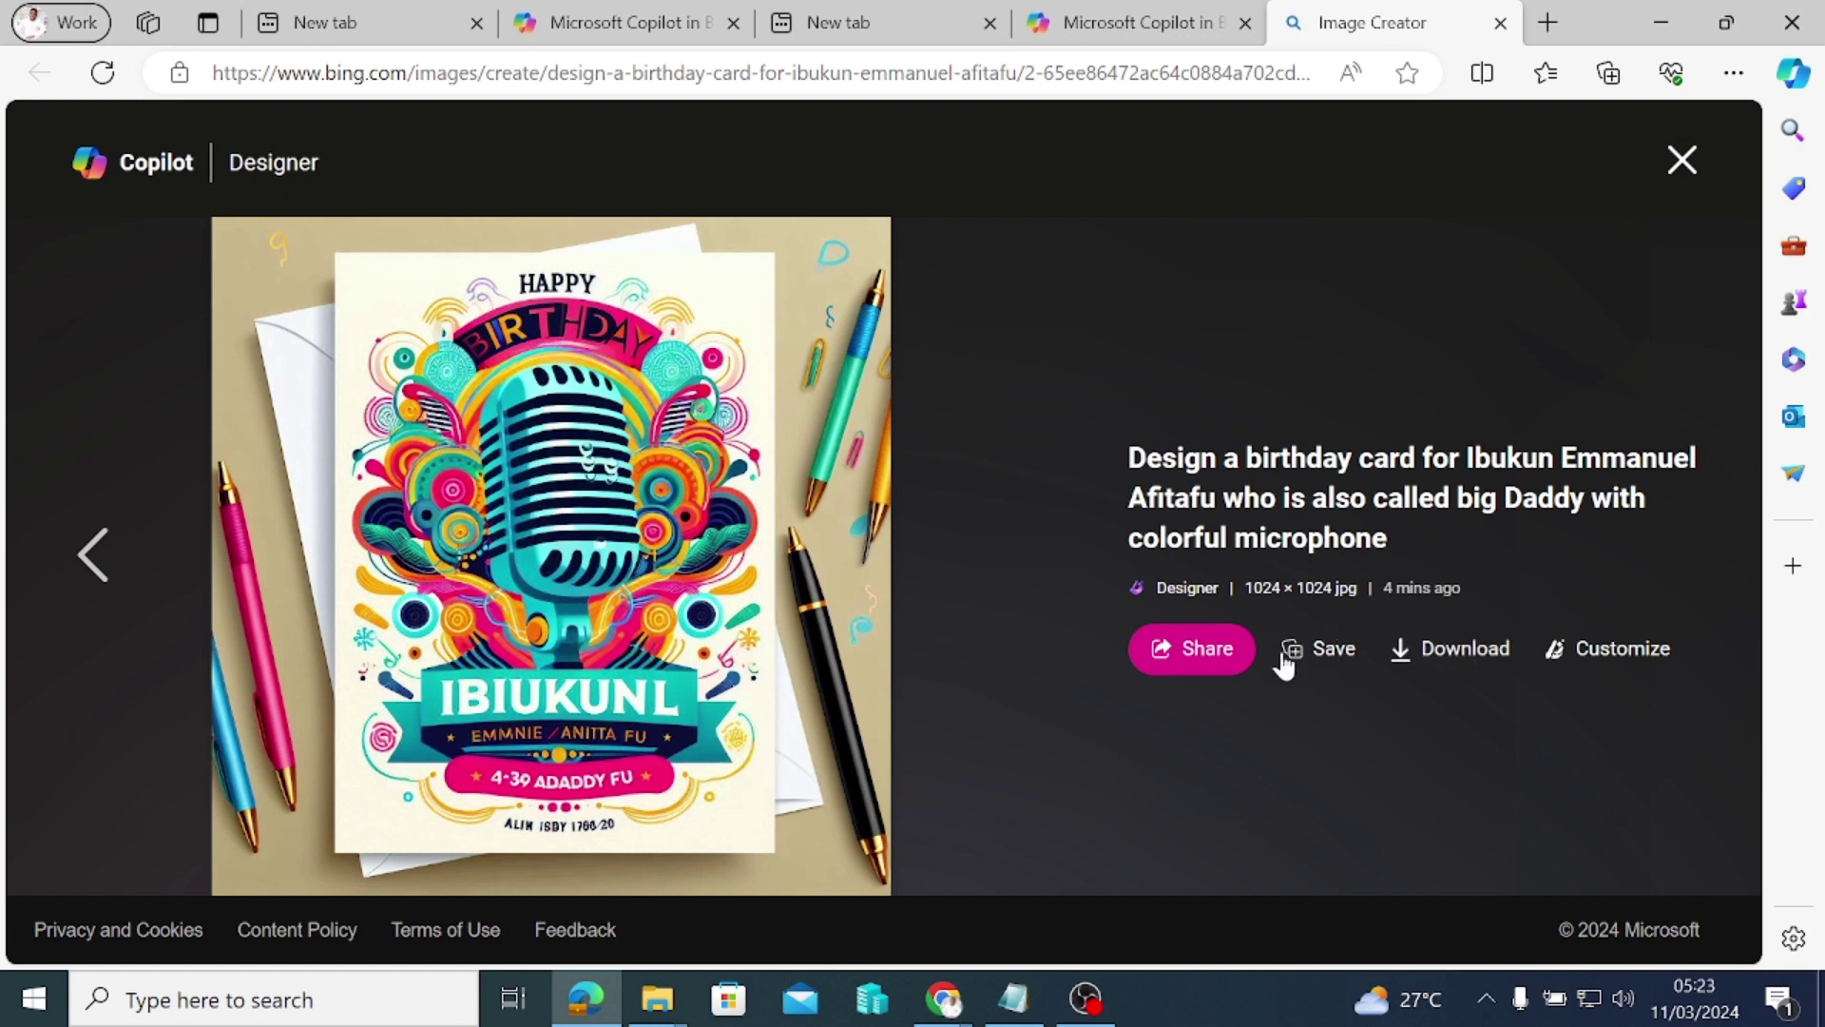
pyautogui.click(1192, 658)
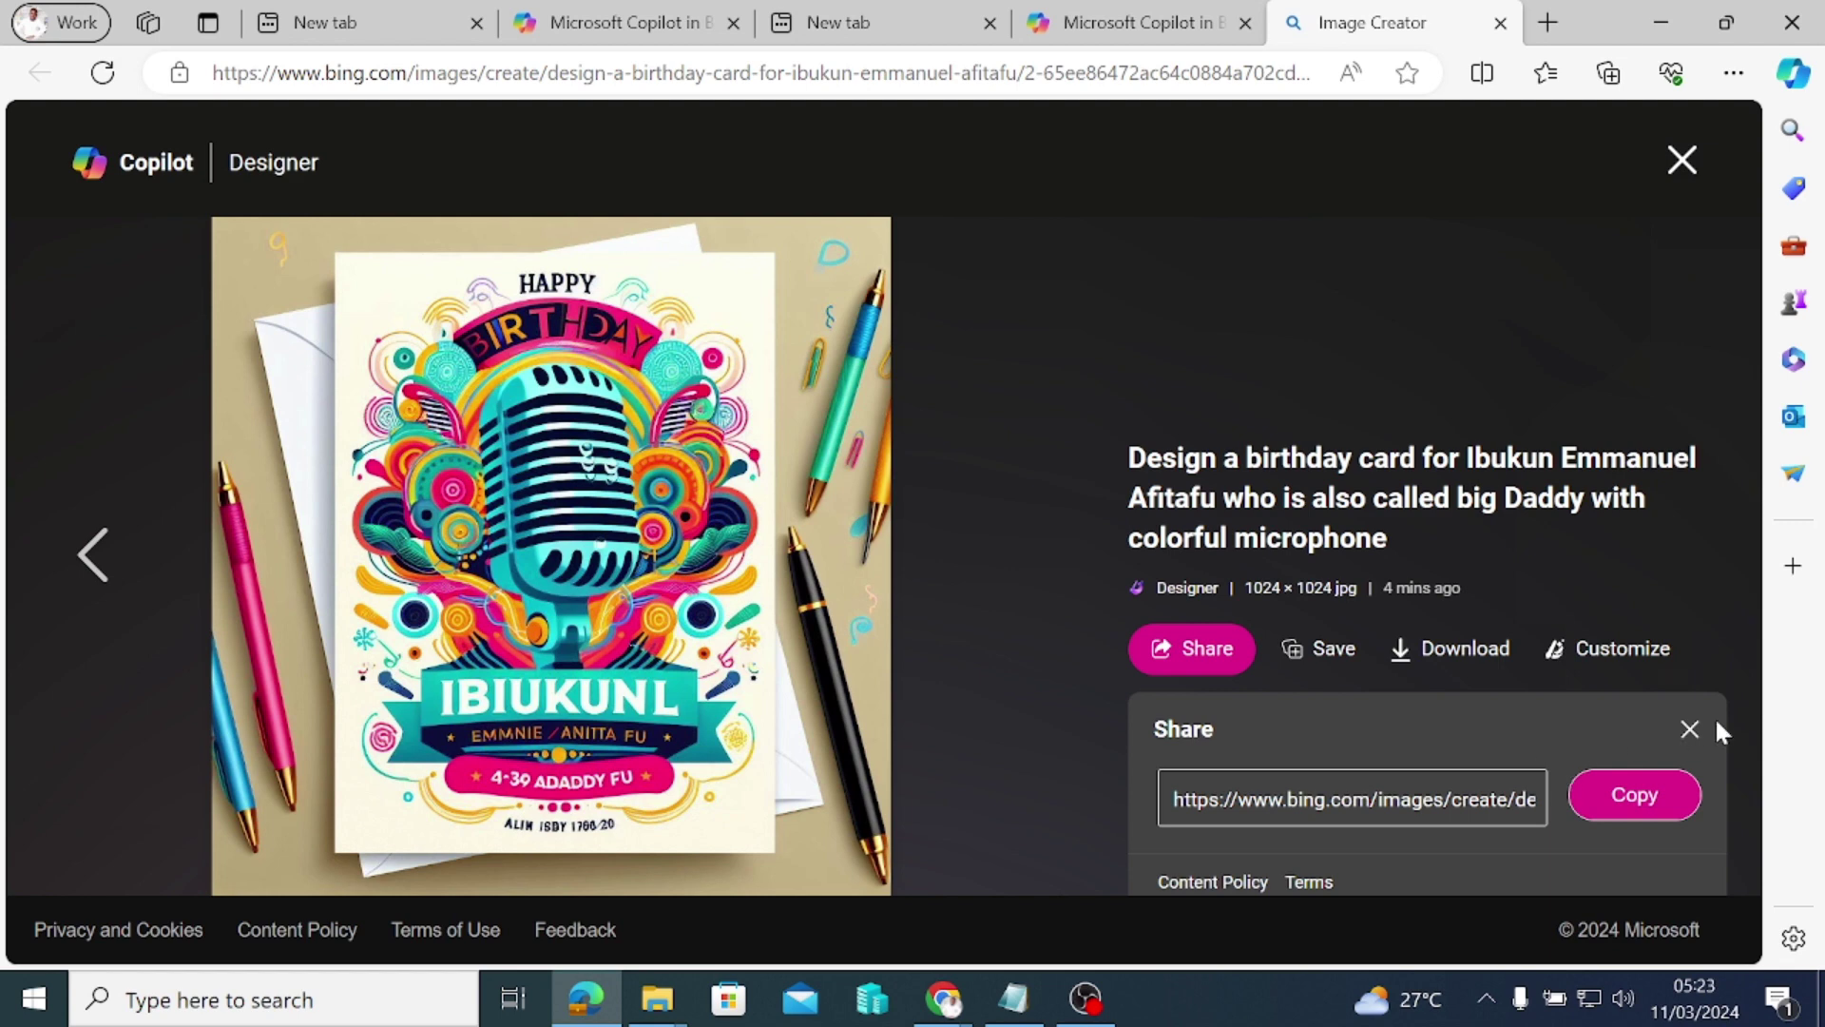
pyautogui.click(1689, 729)
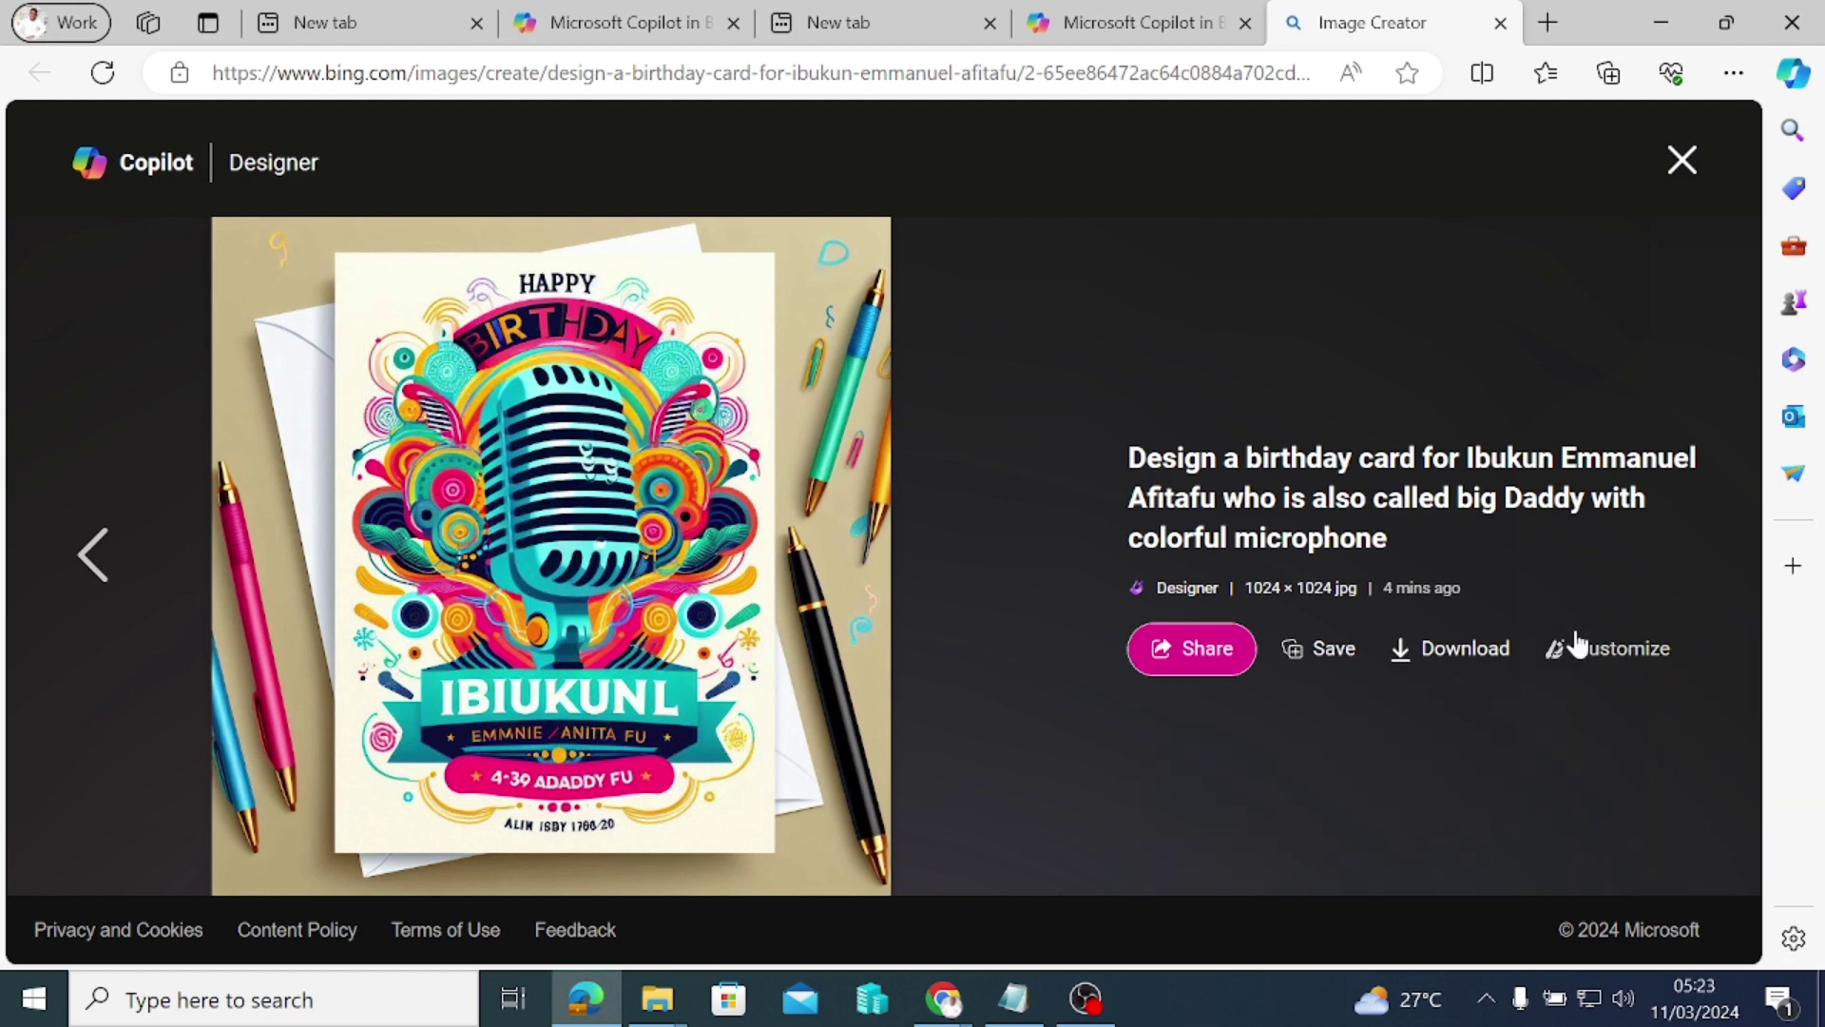
pyautogui.click(1105, 28)
pyautogui.scroll(-4, 754, 466)
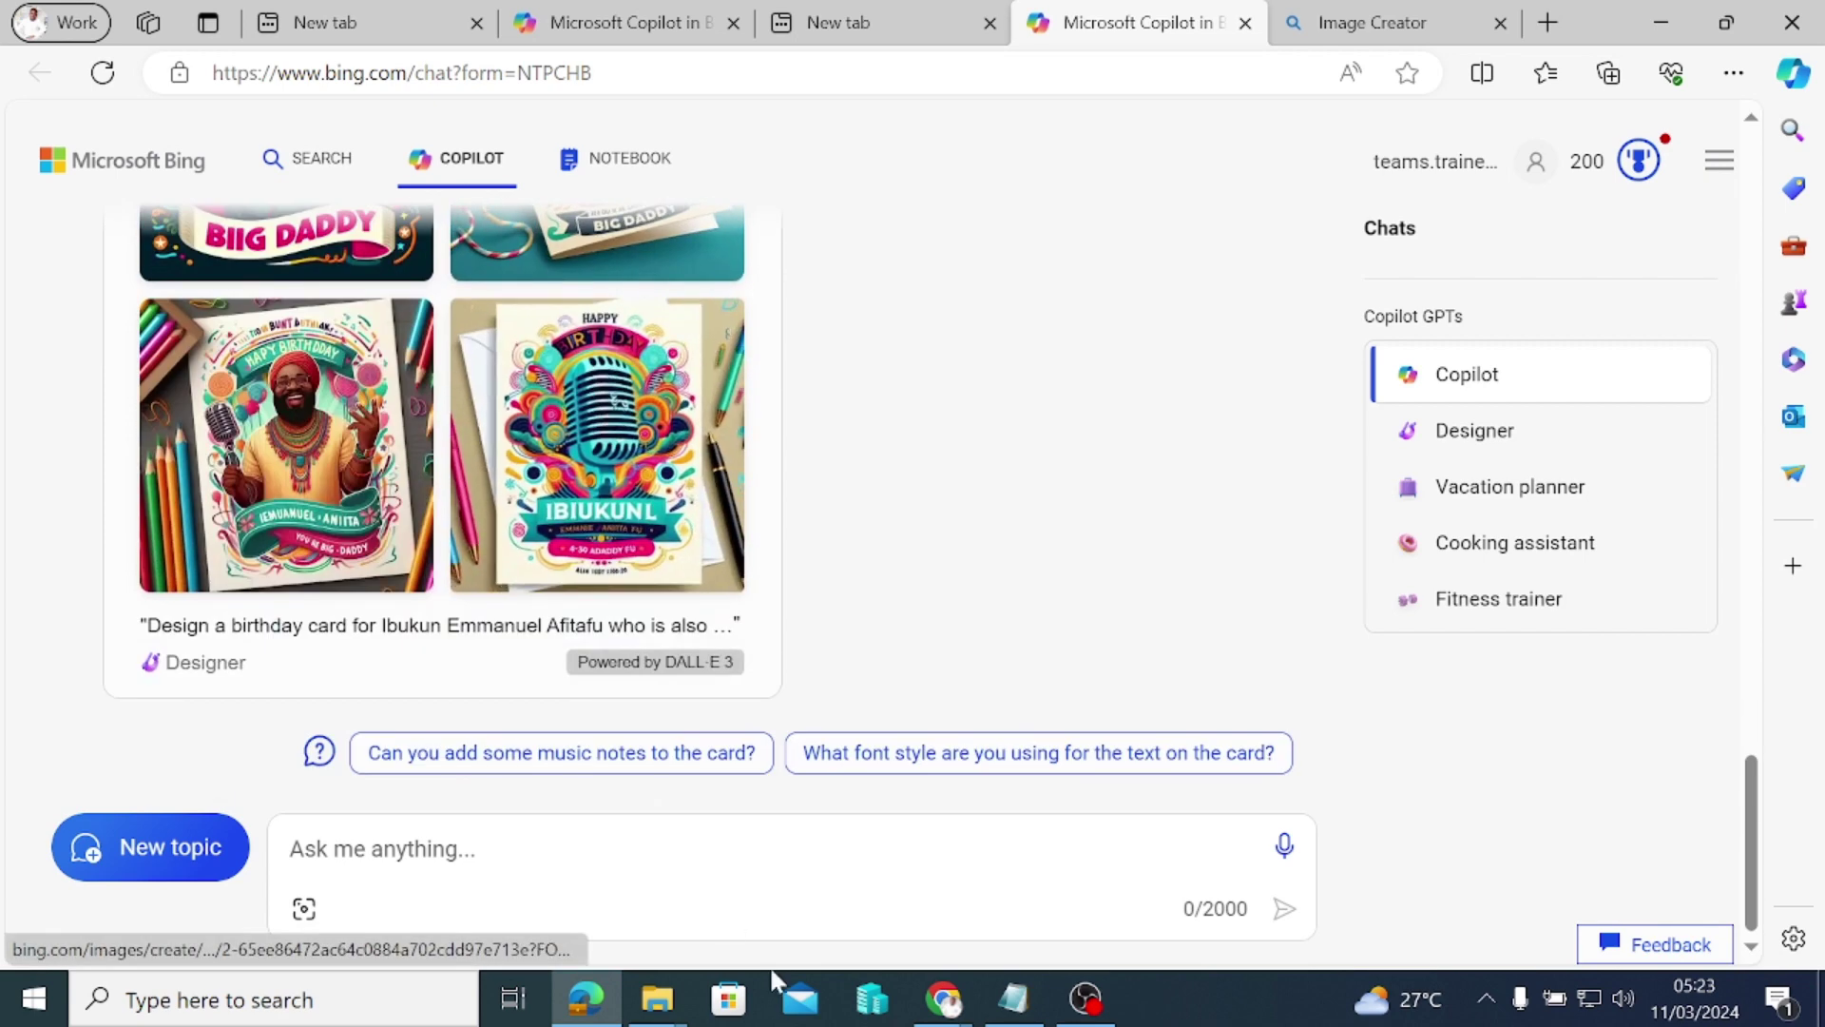
# Step: Switch to Notepad and copy the wedding card prompt from item 3, without its number
pyautogui.click(1022, 1007)
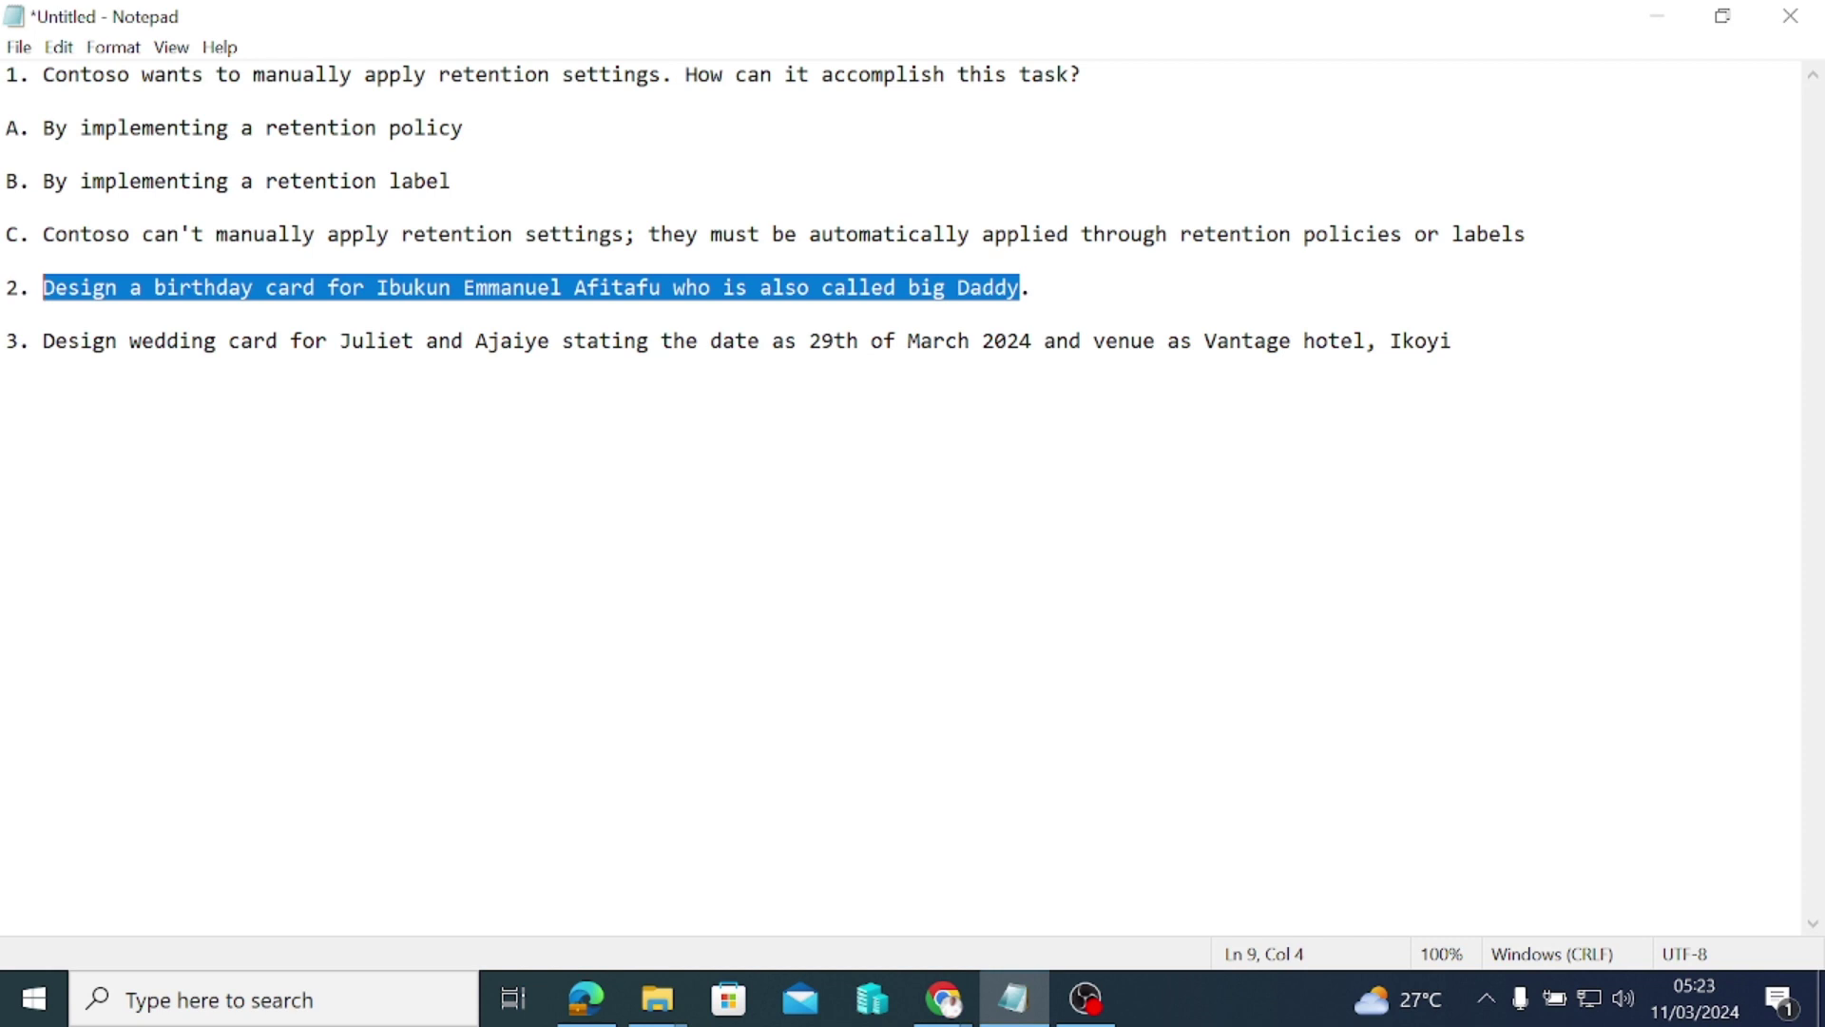
pyautogui.moveTo(859, 341); pyautogui.dragTo(810, 341)
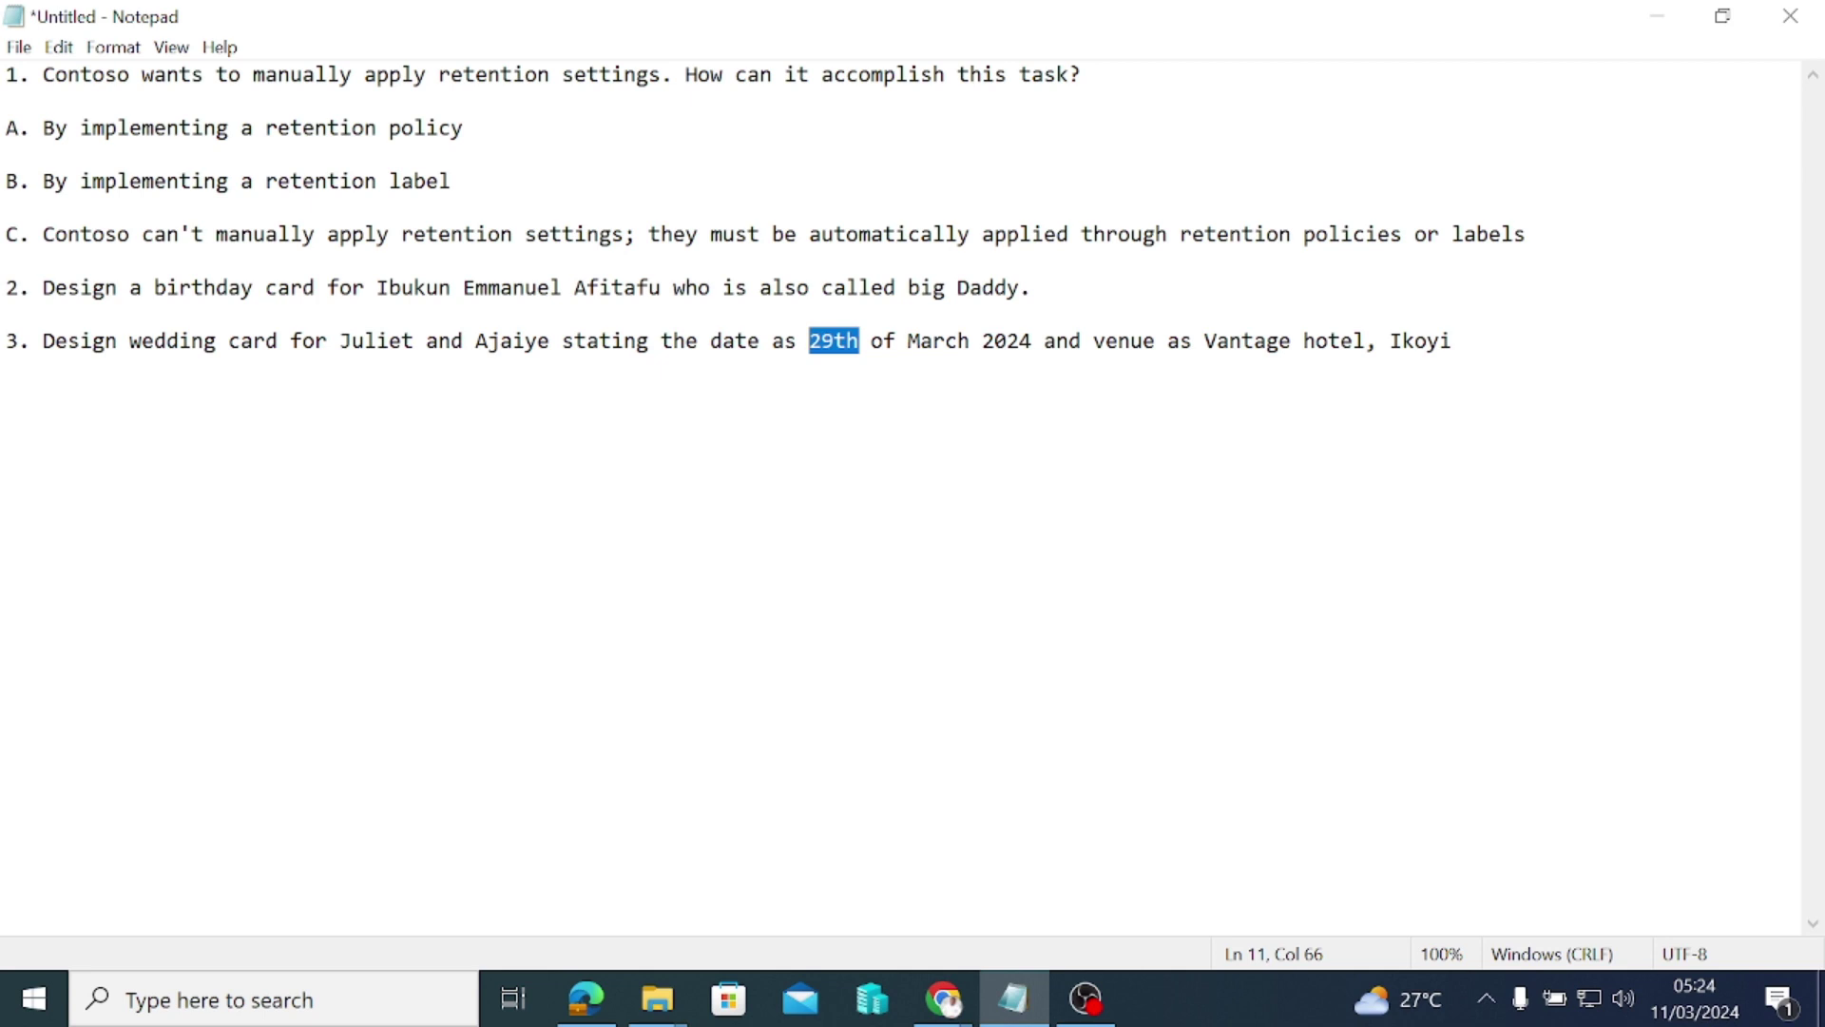
pyautogui.moveTo(1452, 341); pyautogui.dragTo(43, 341)
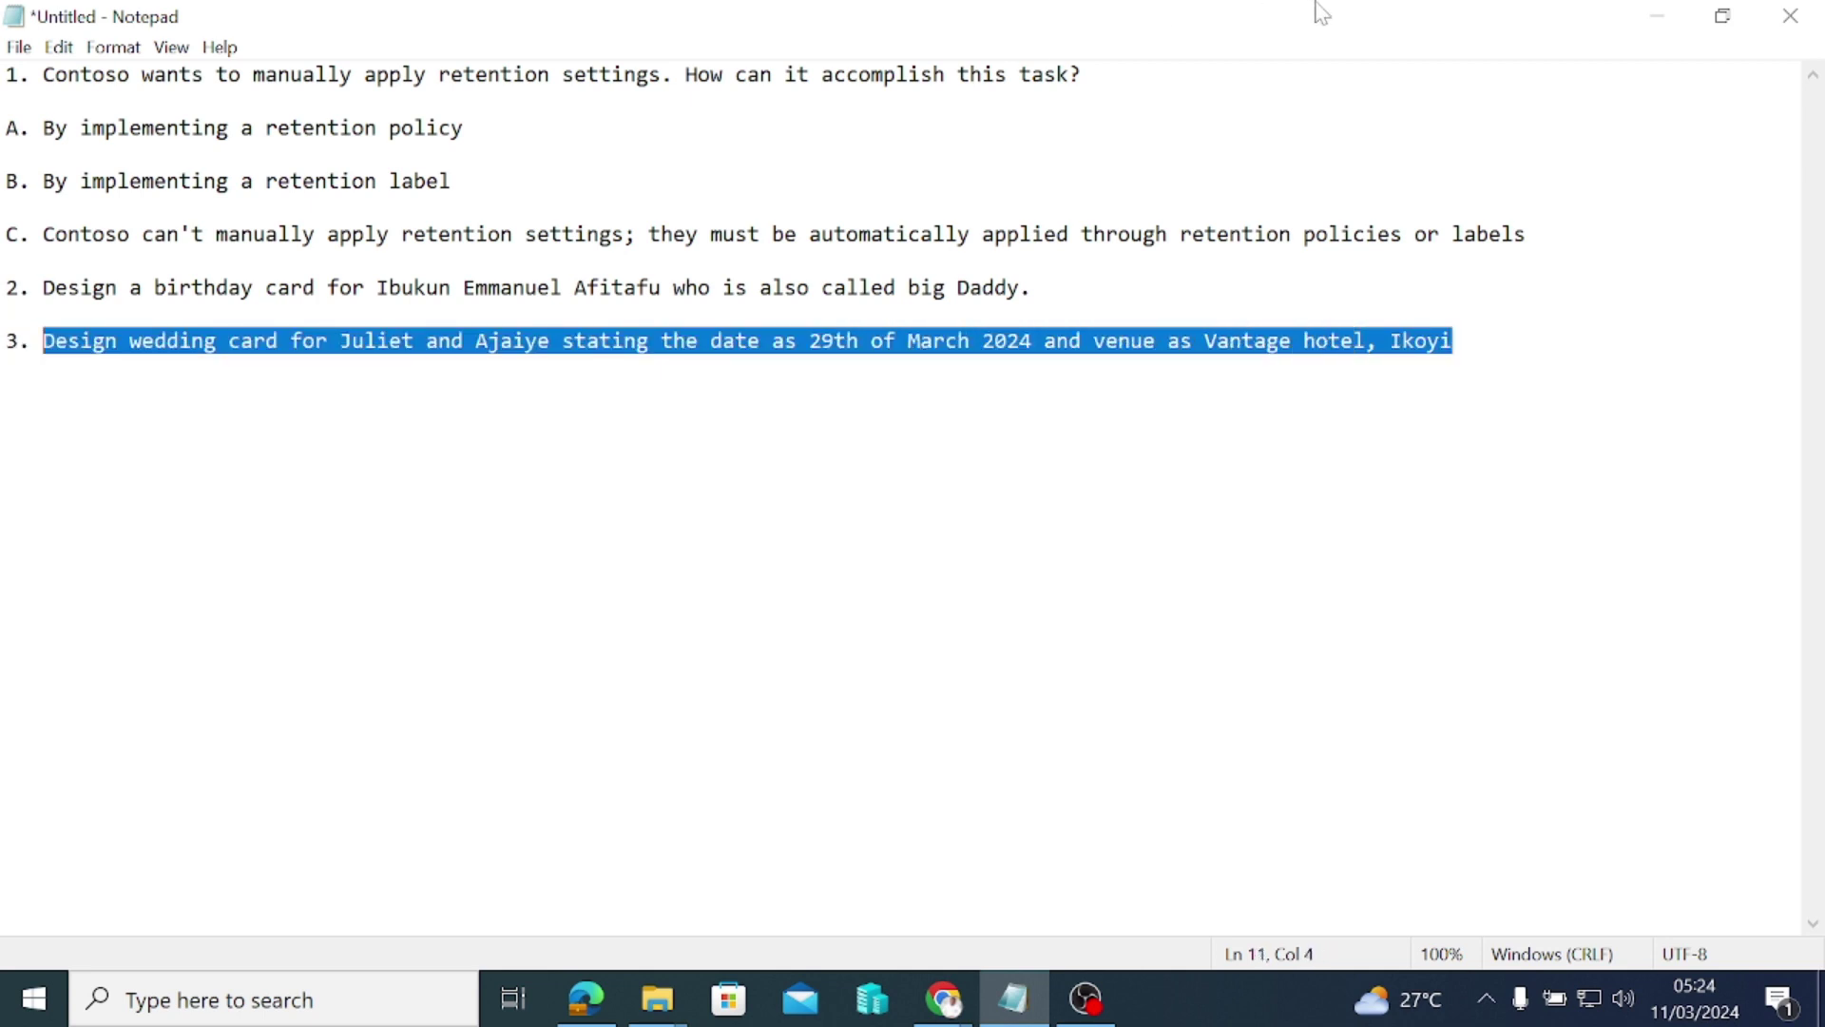
# Step: Return to the Copilot chat, submit the copied wedding card prompt and review the response with its sample card images
pyautogui.click(1659, 16)
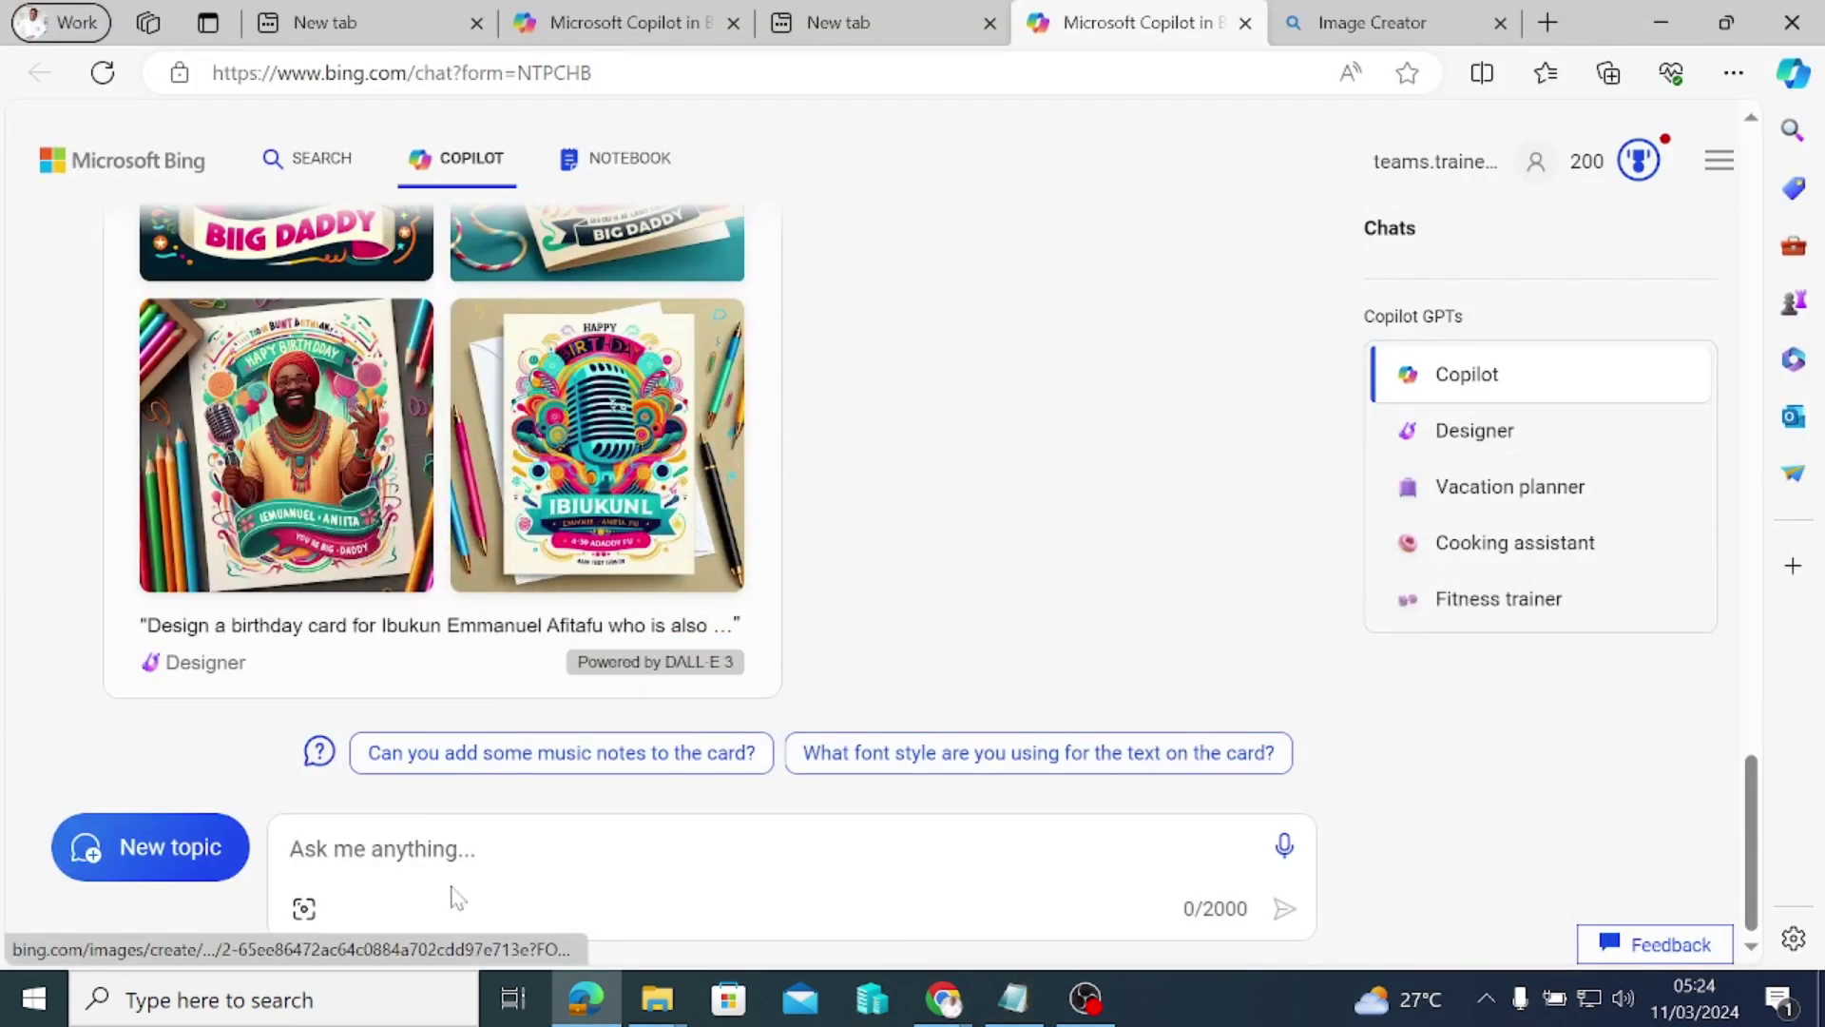
pyautogui.click(591, 850)
pyautogui.hotkey('ctrl', 'v')
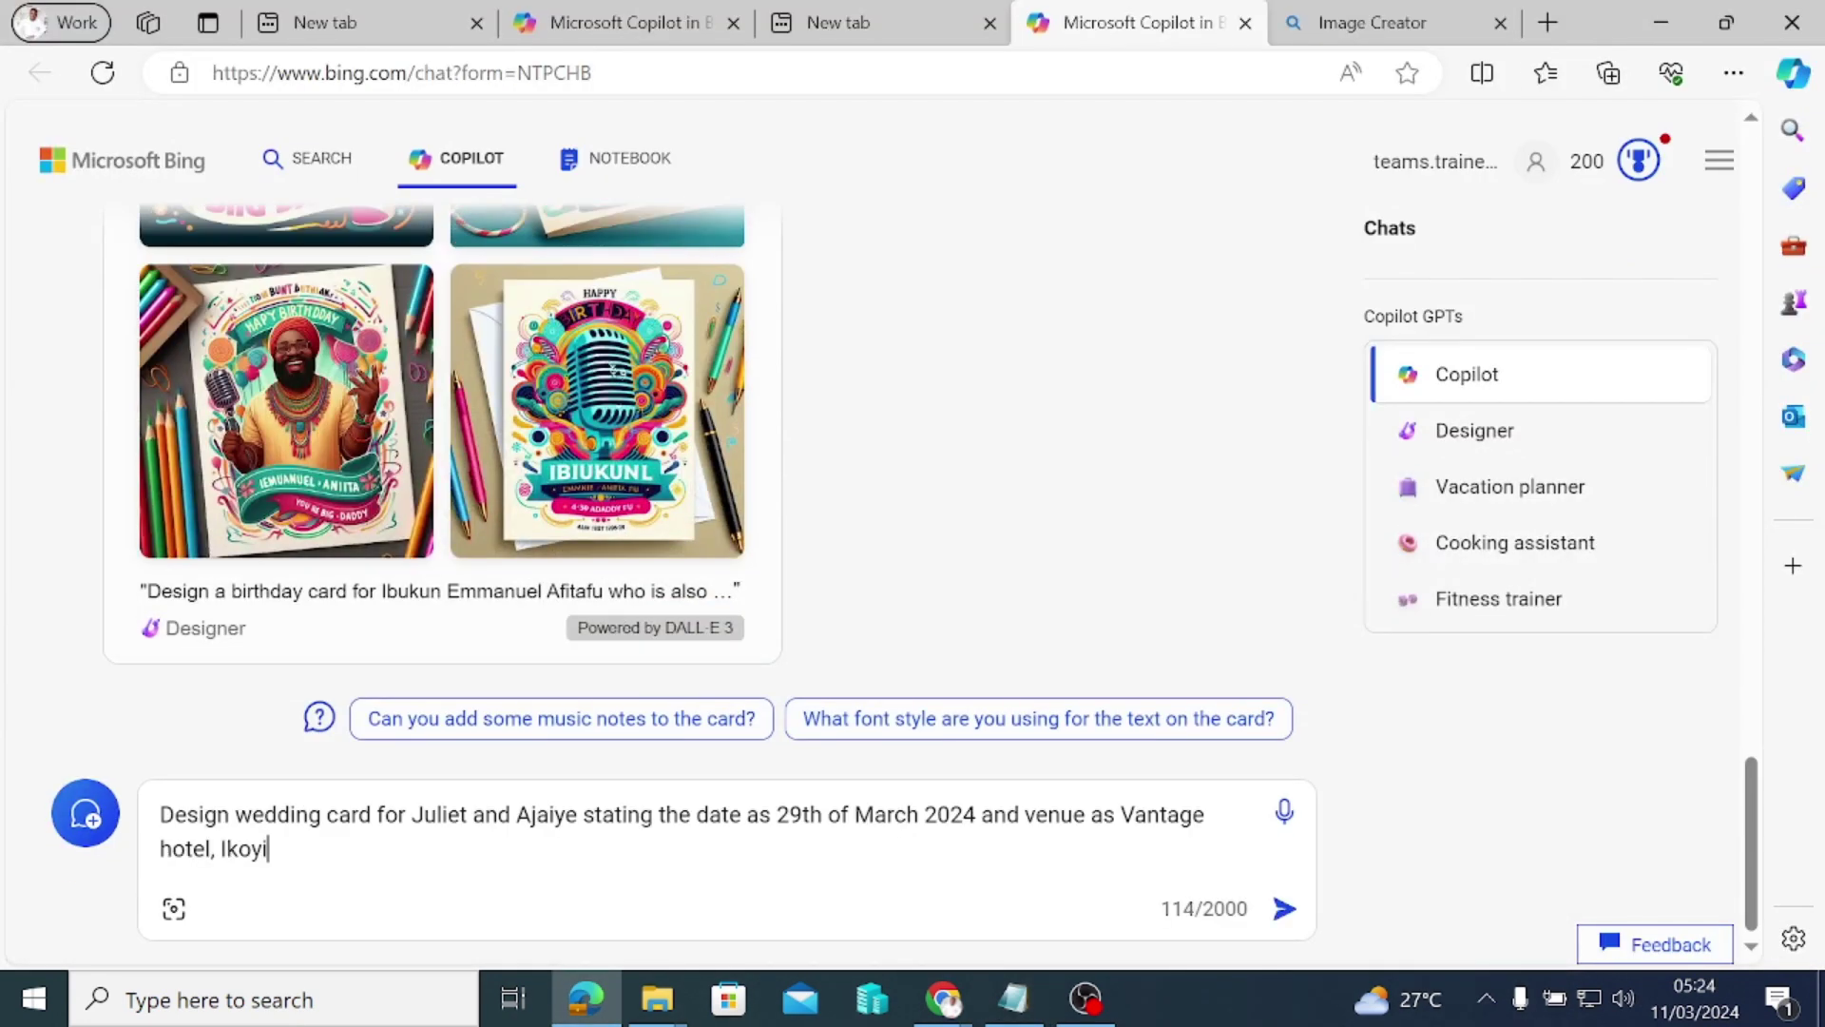
pyautogui.click(1284, 909)
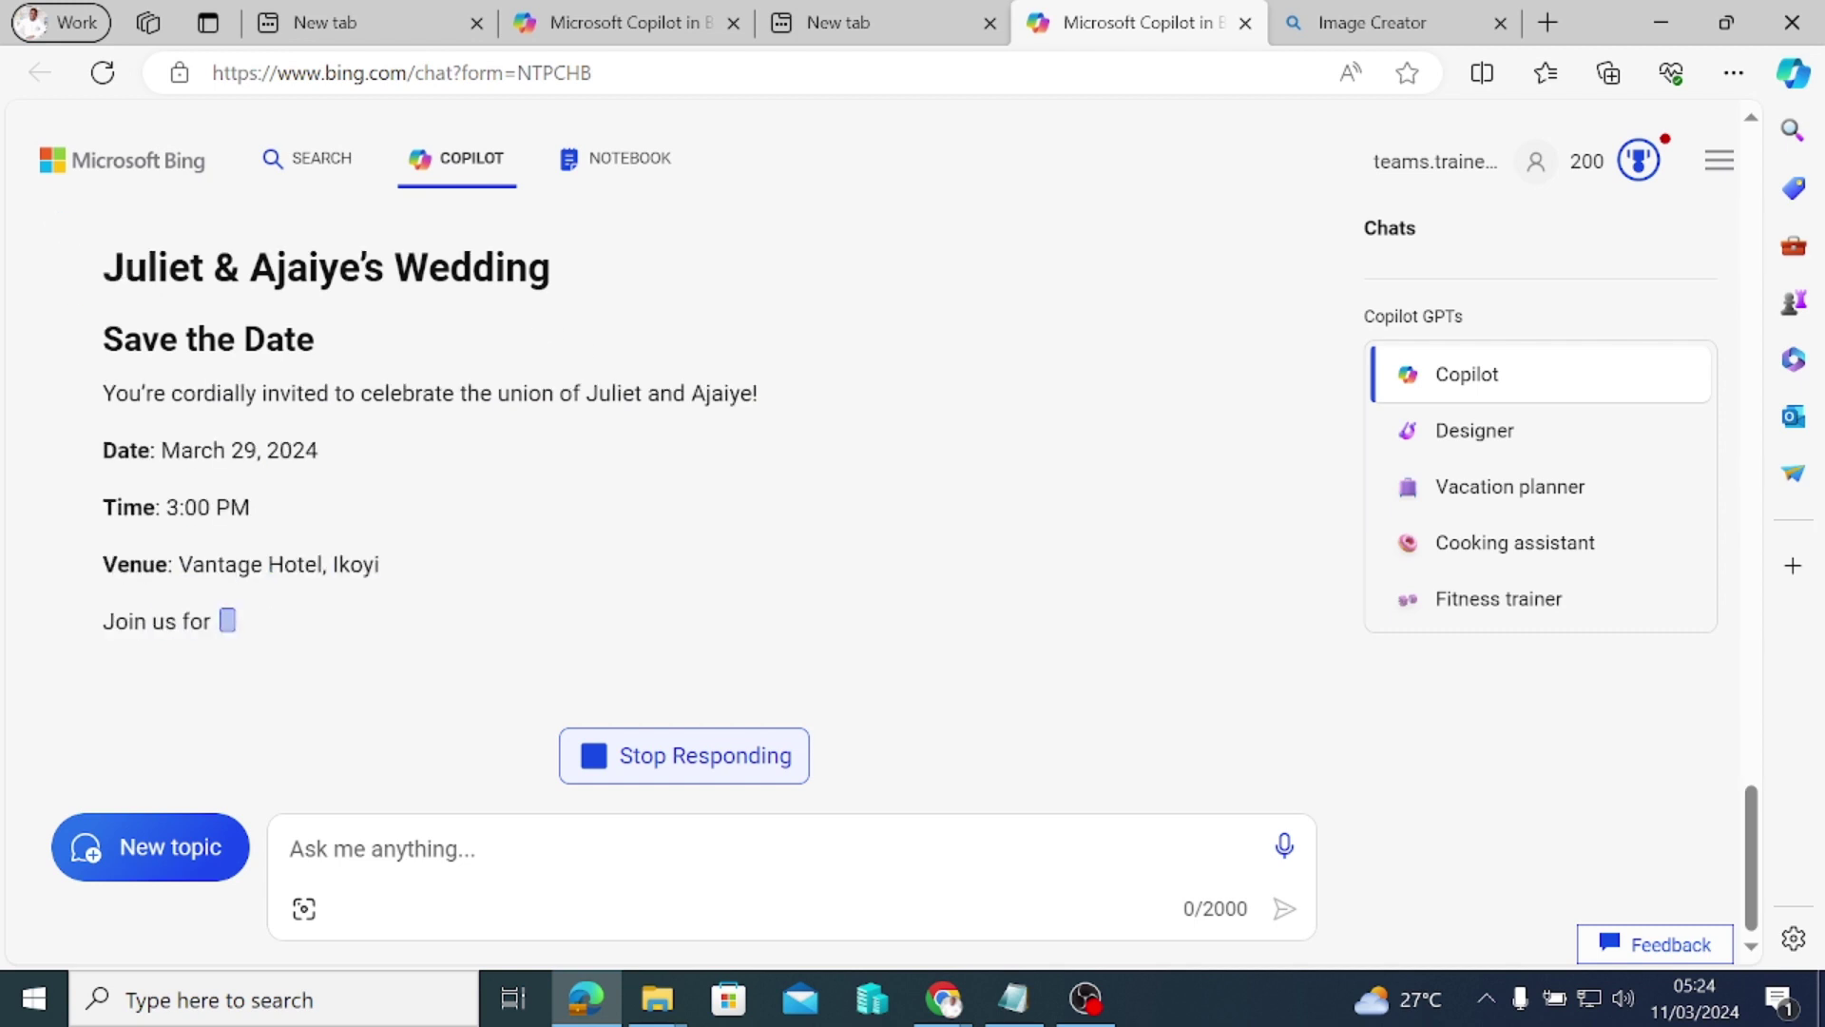
pyautogui.scroll(3, 321, 314)
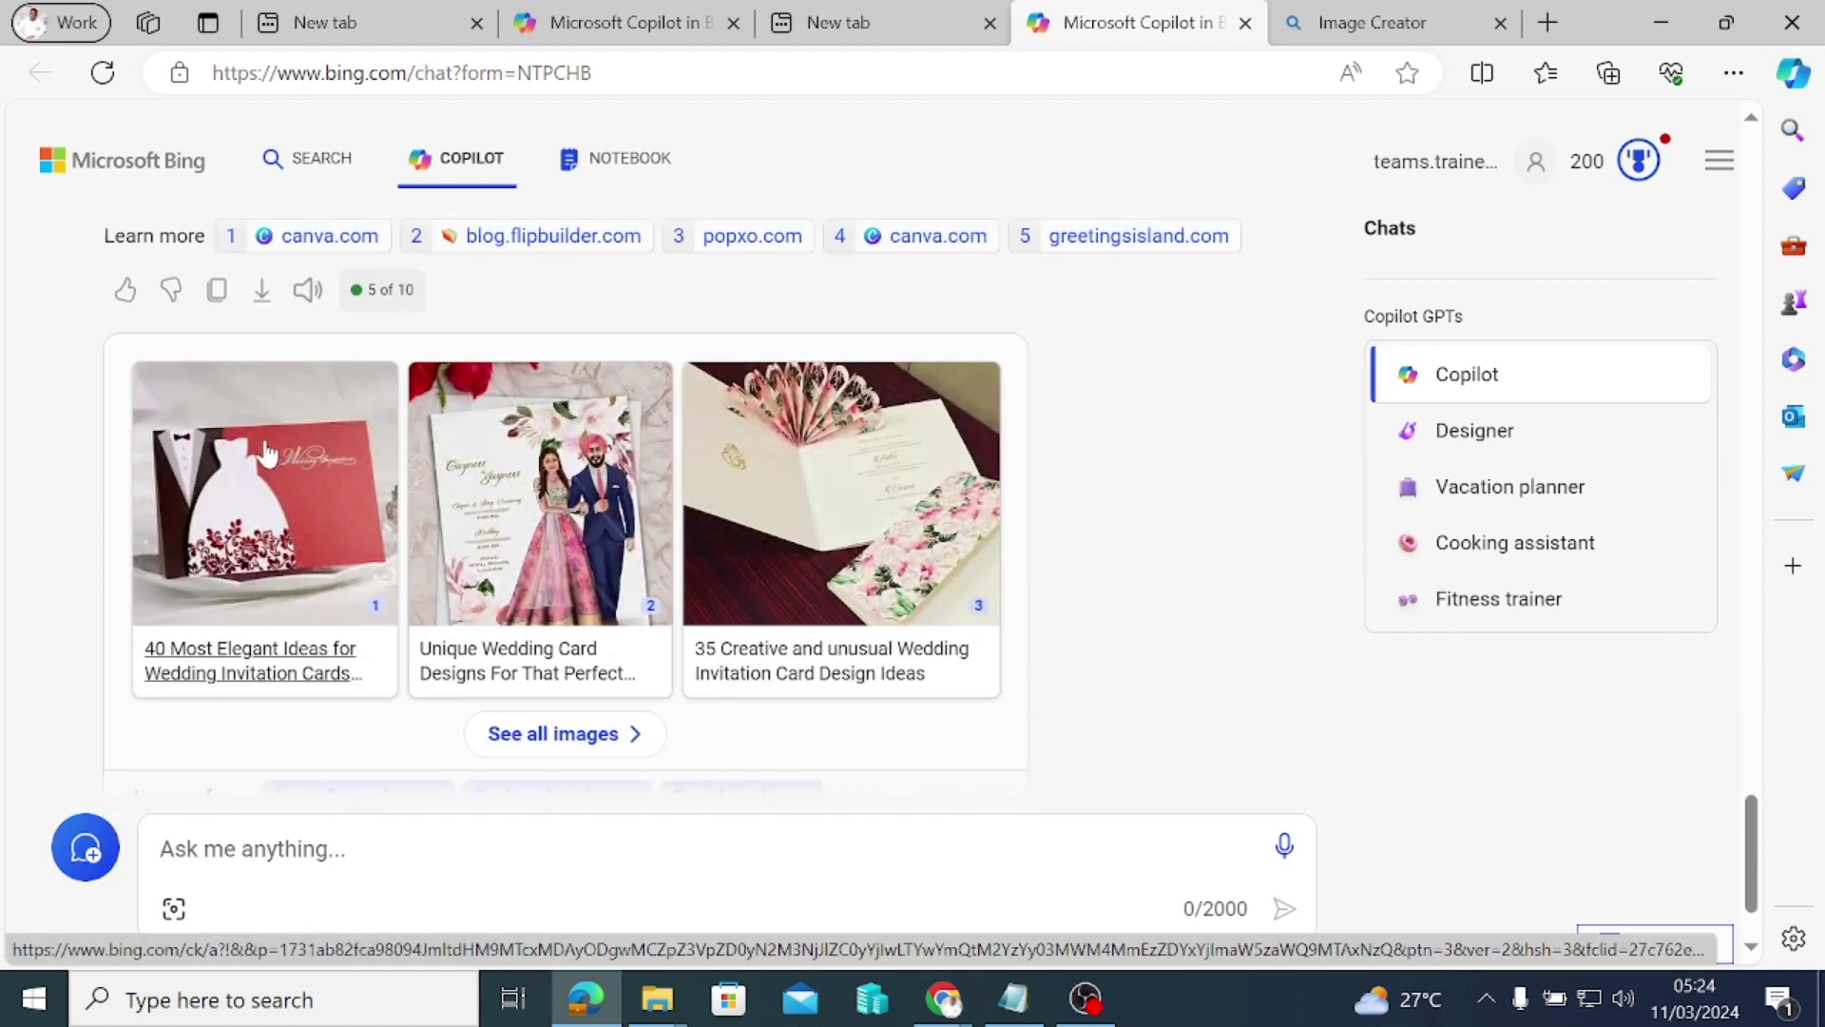
pyautogui.scroll(7, 627, 466)
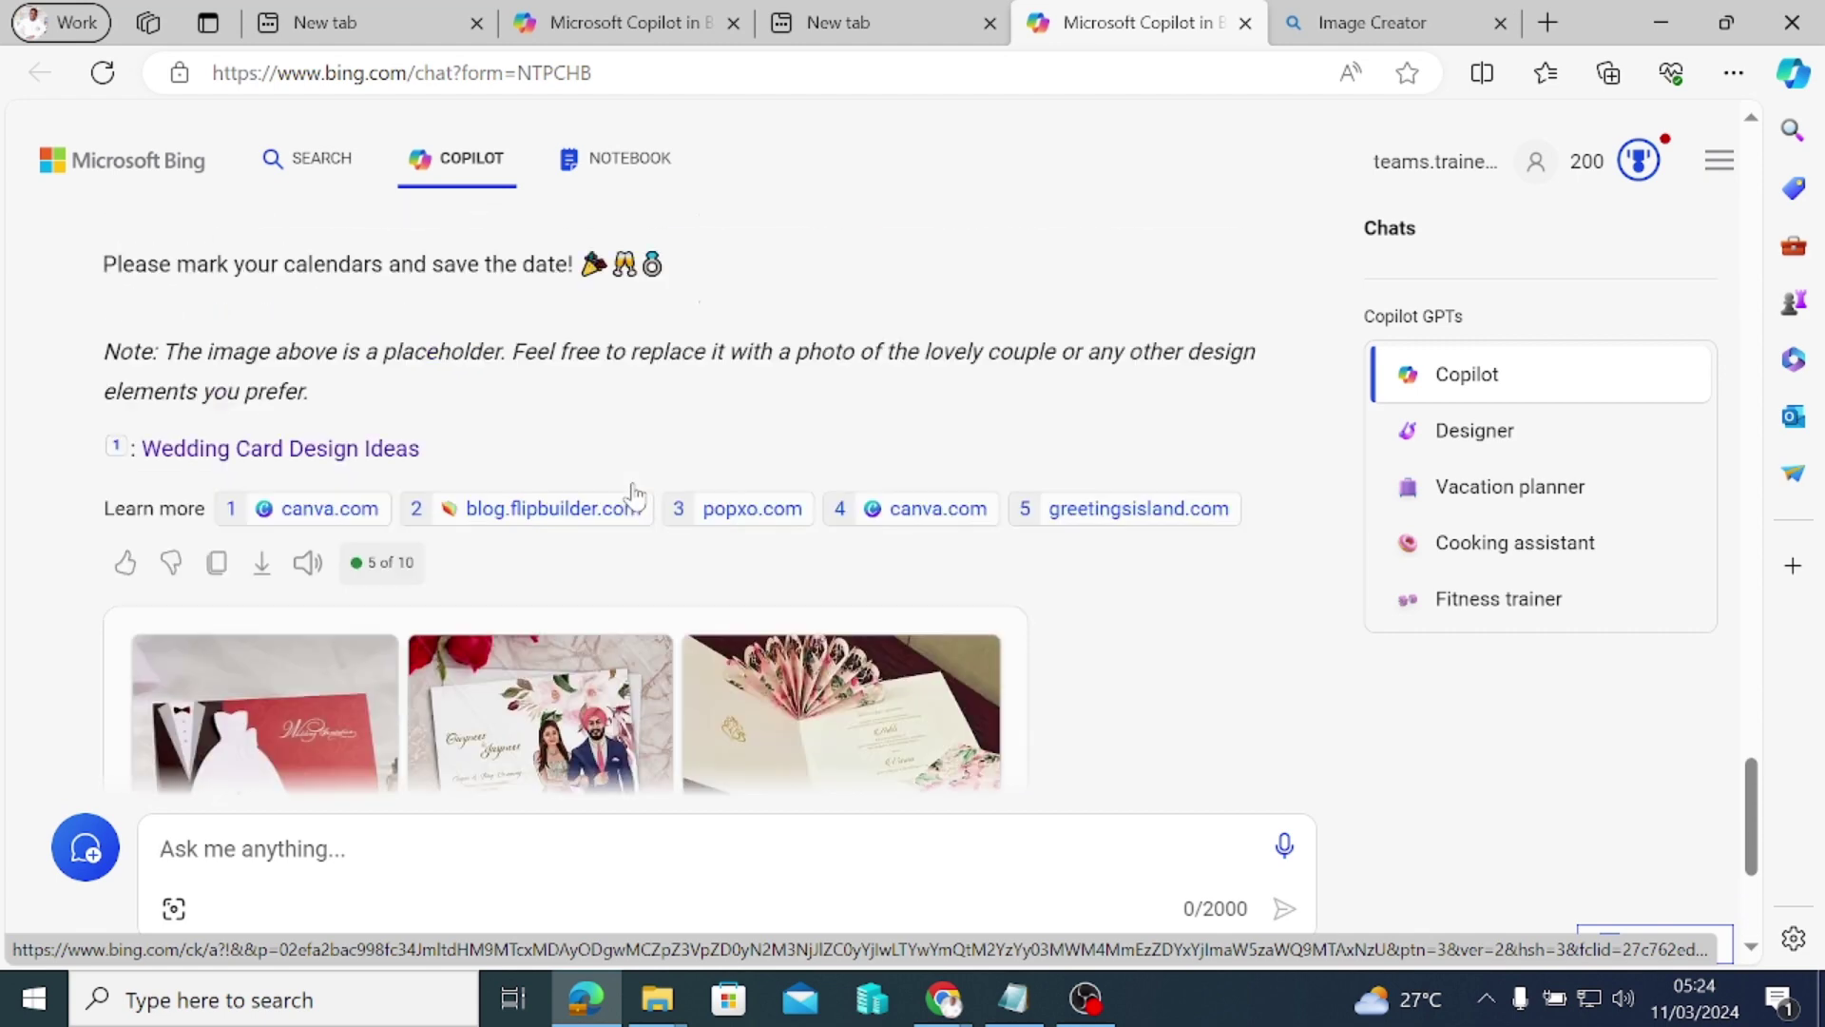
pyautogui.scroll(-5, 637, 495)
pyautogui.scroll(-1, 635, 494)
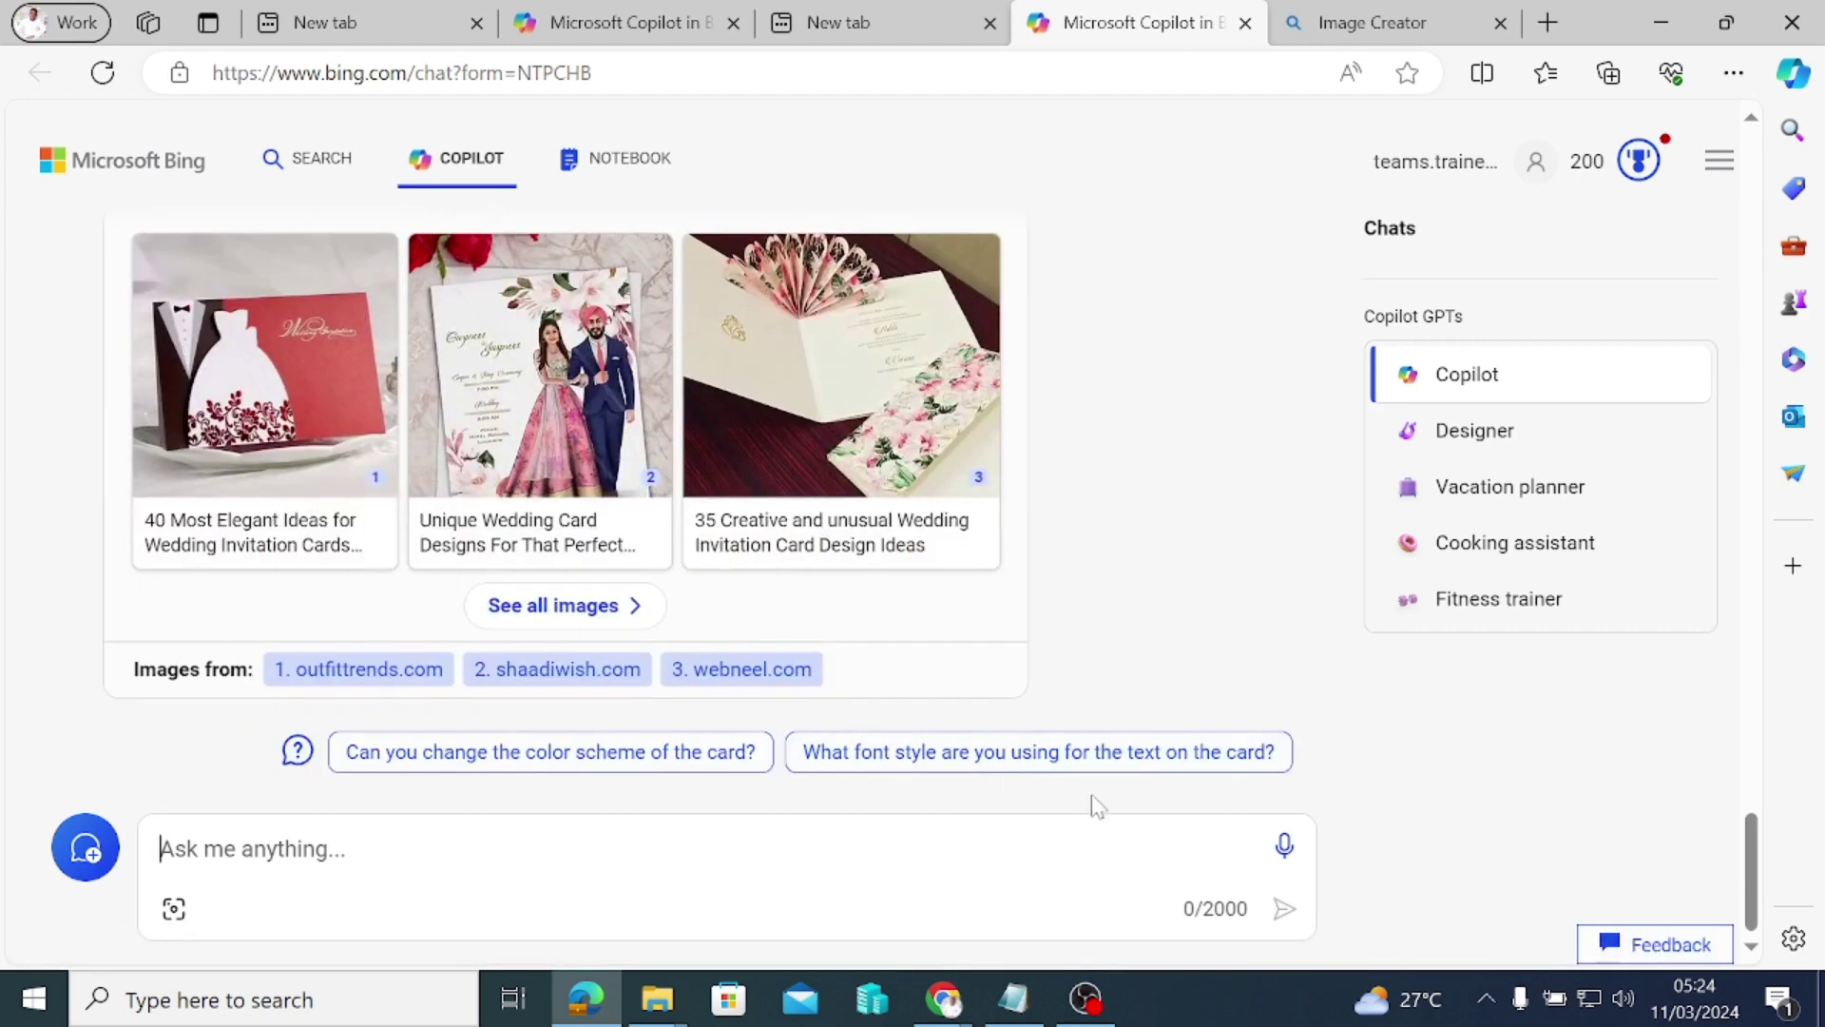
# Step: Dictate a follow-up request about the wedding card, read through the new response and stop its spoken playback
pyautogui.click(1284, 846)
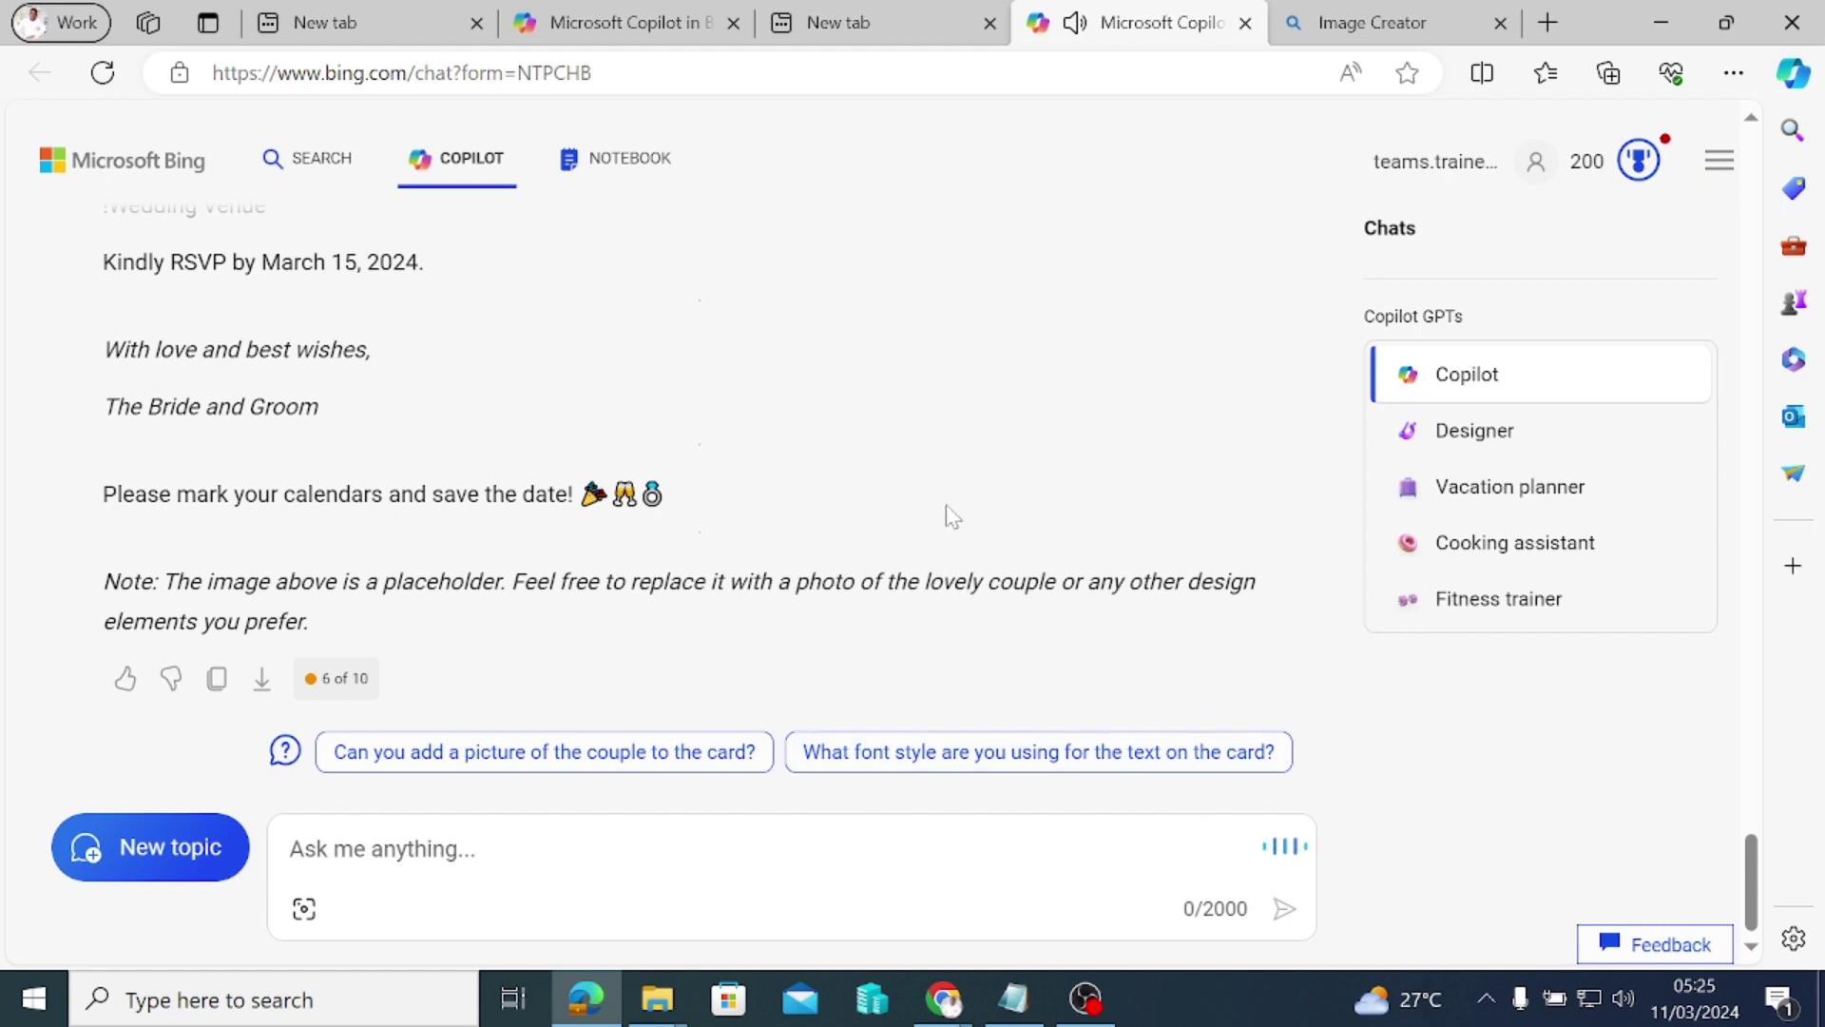
pyautogui.scroll(4, 886, 539)
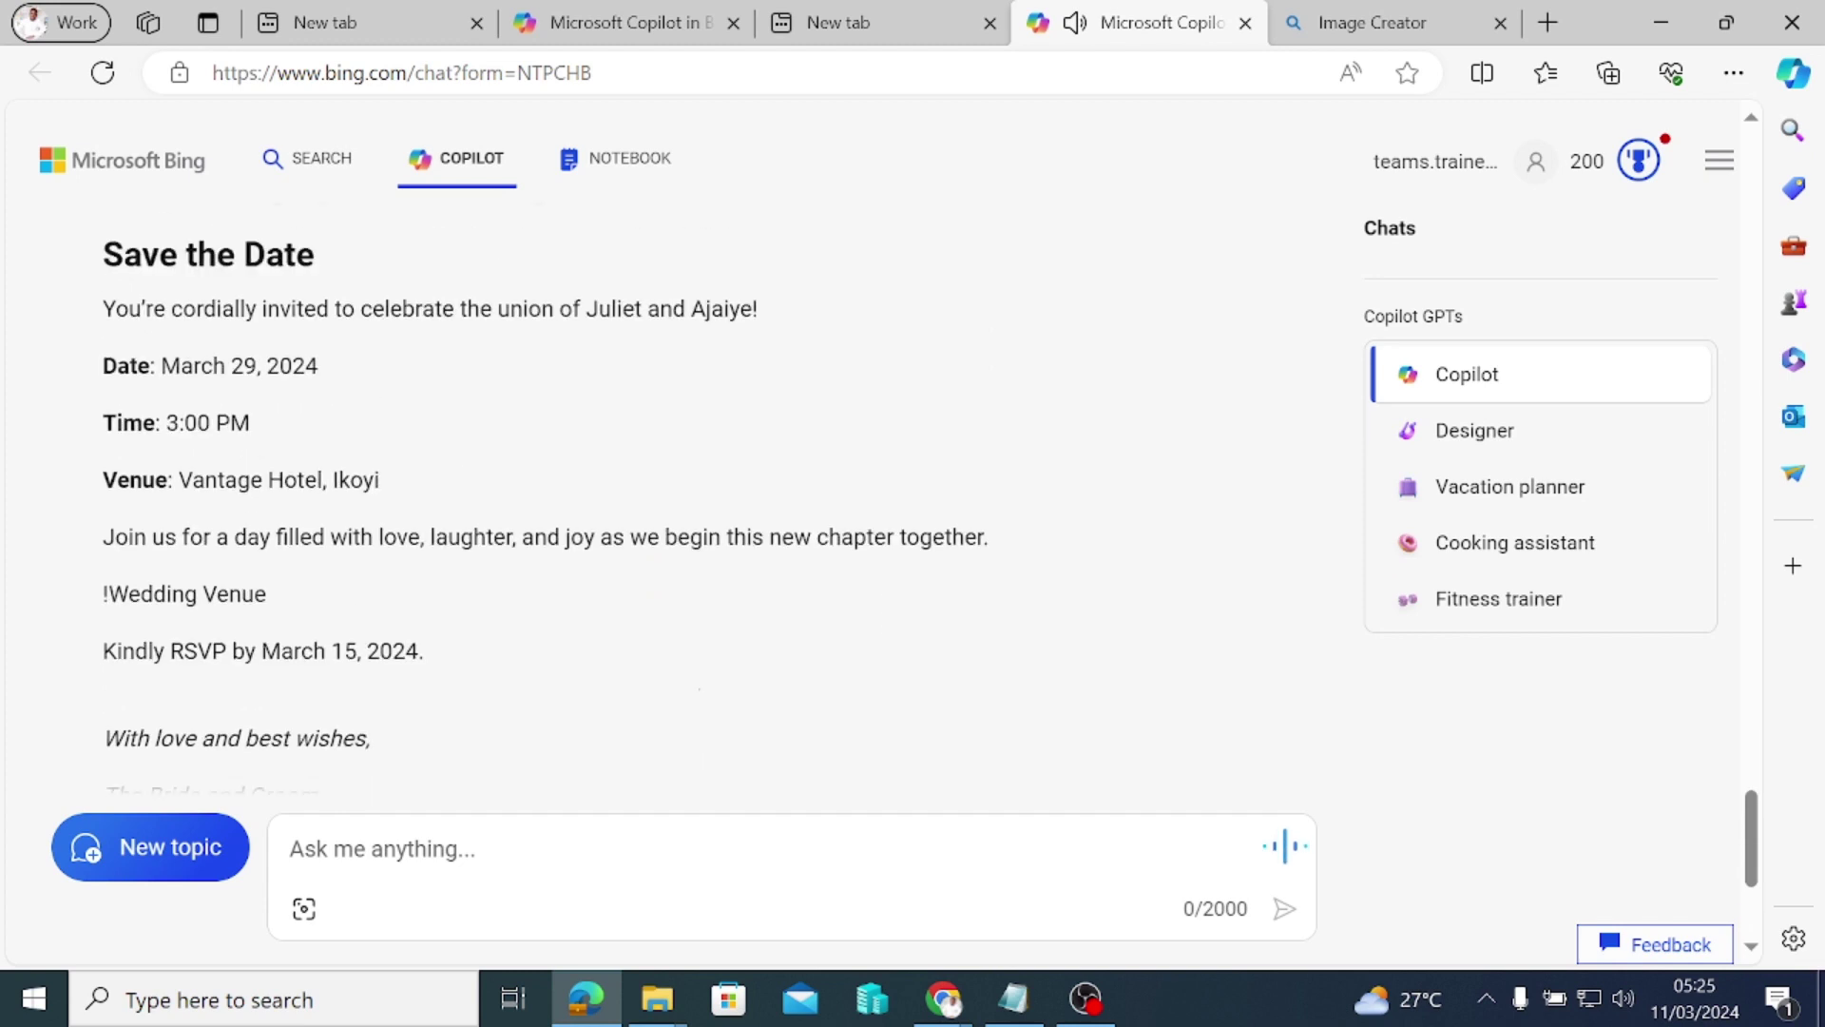
pyautogui.scroll(-4, 892, 551)
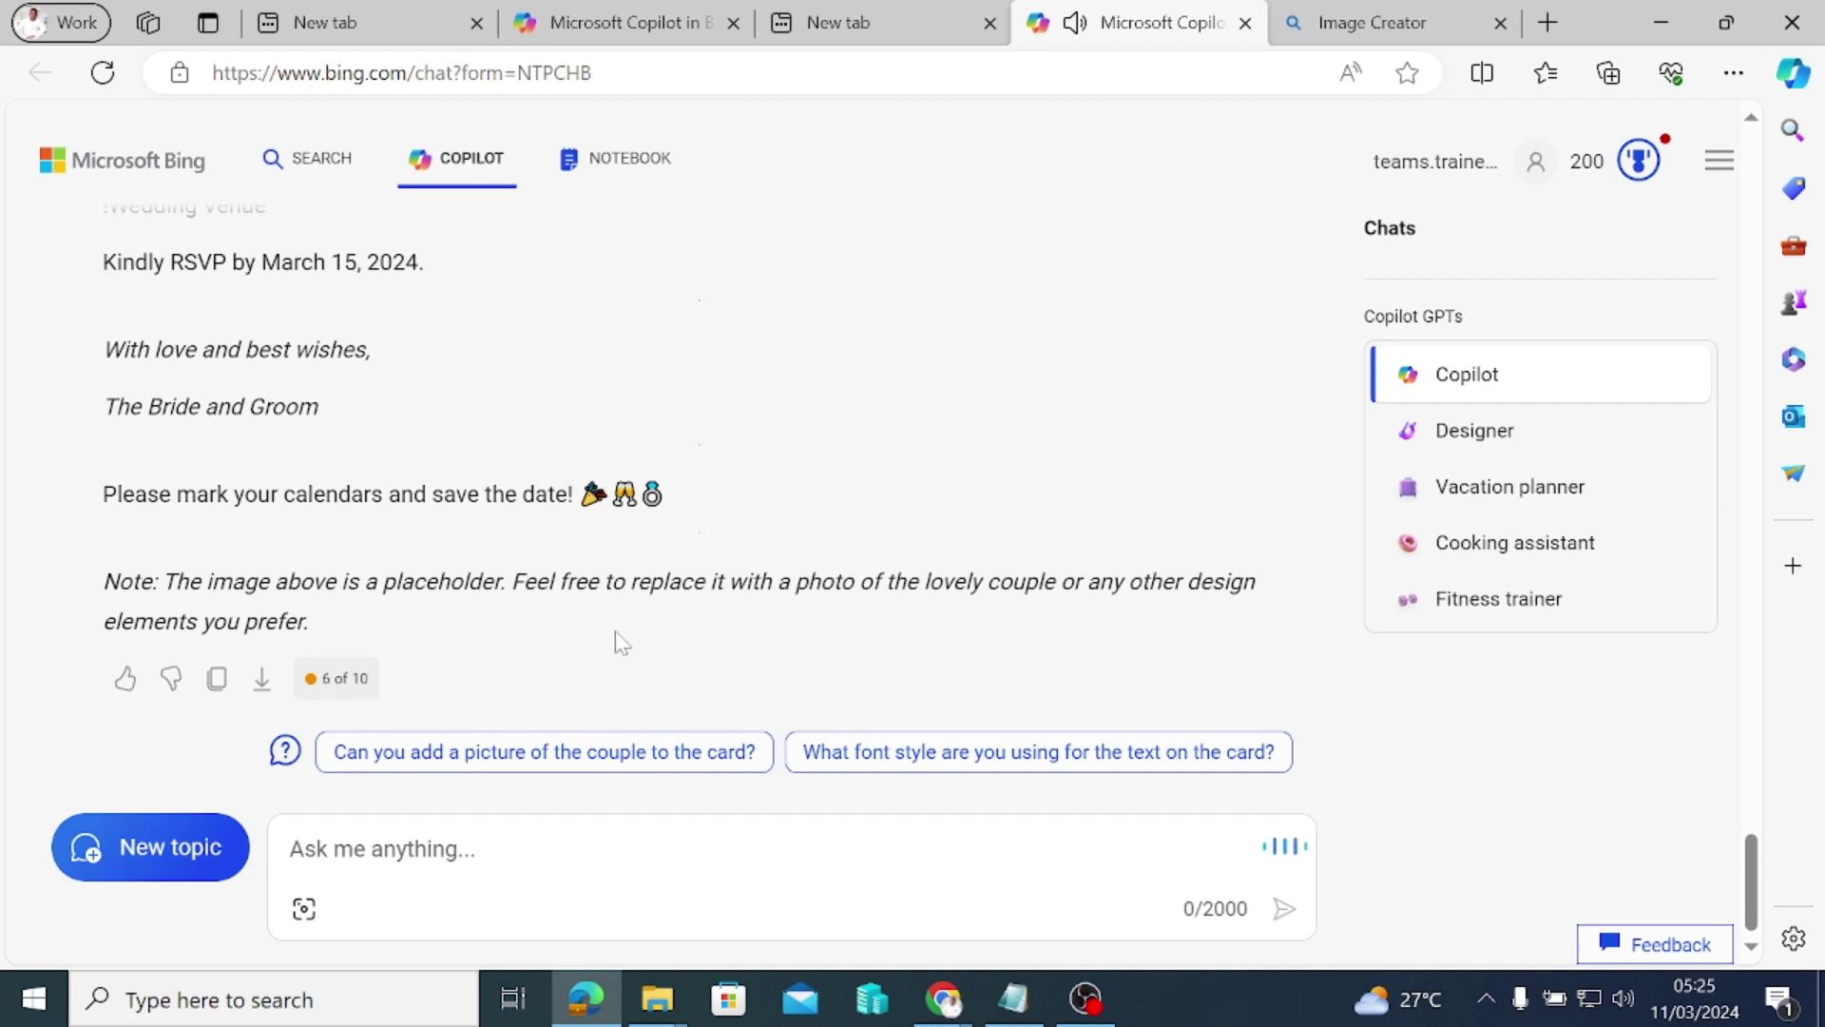
pyautogui.scroll(2, 620, 644)
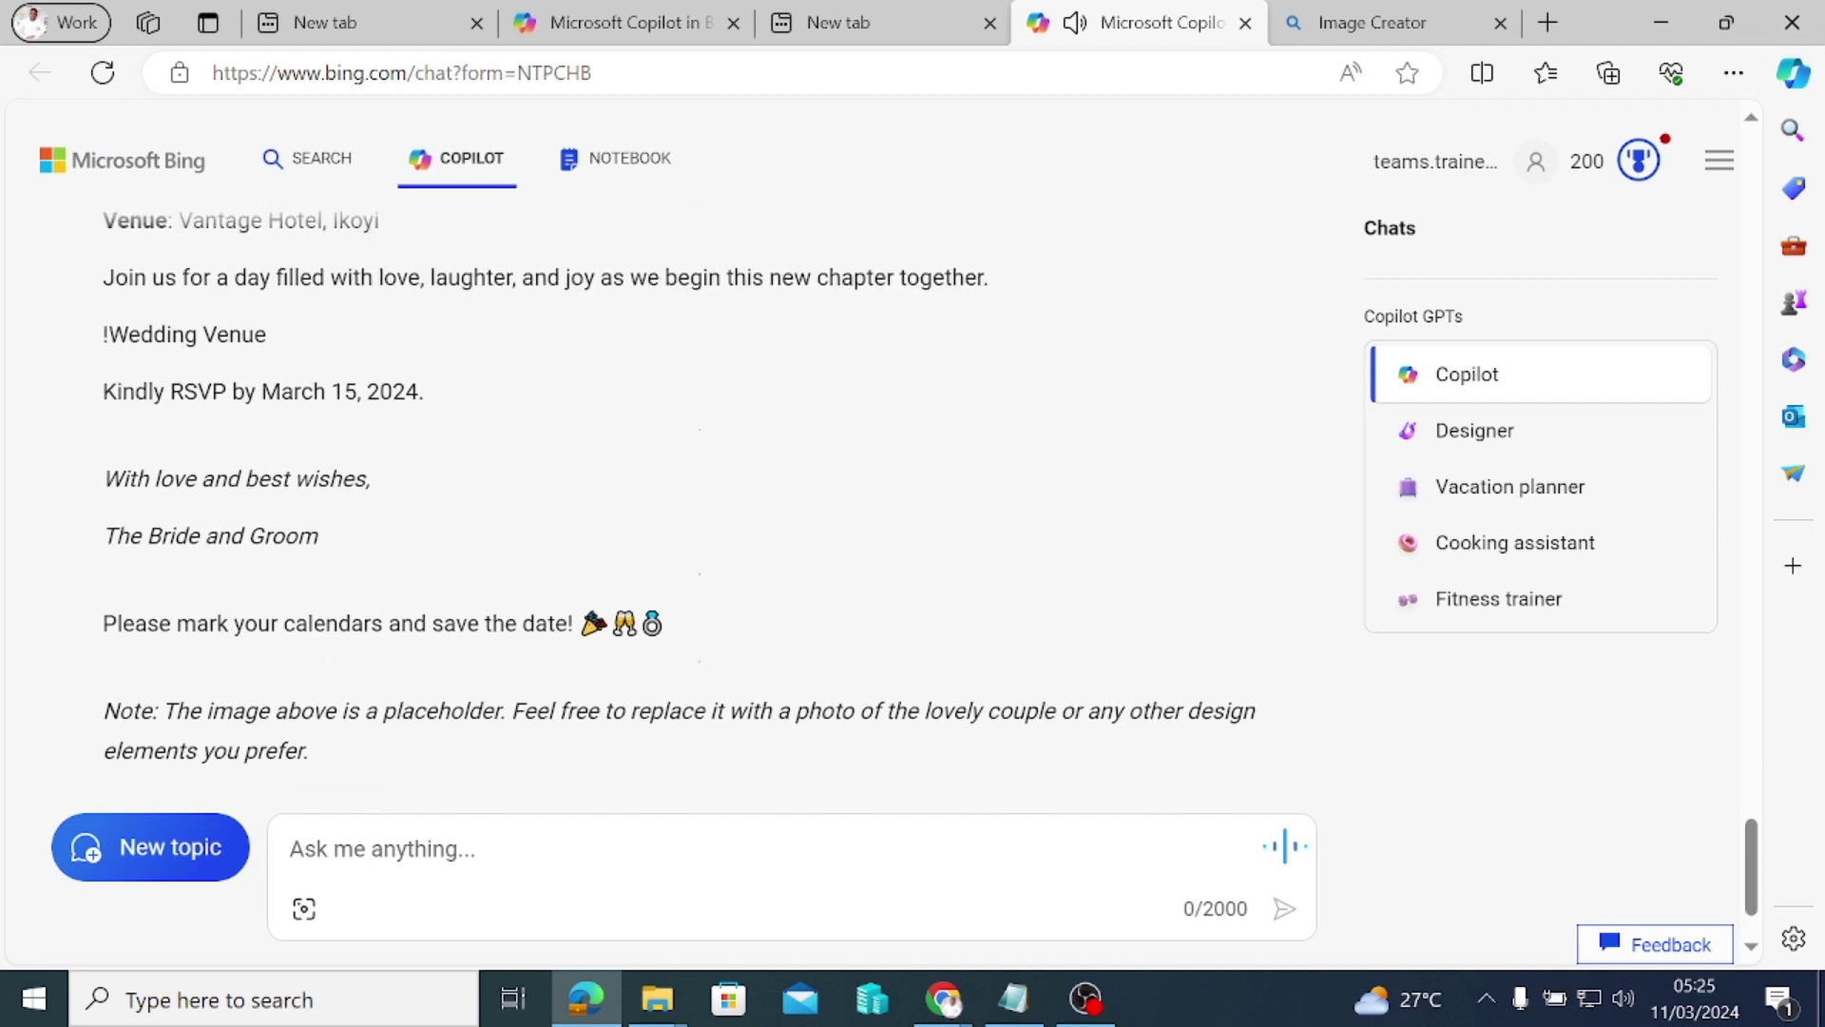
pyautogui.scroll(-2, 623, 626)
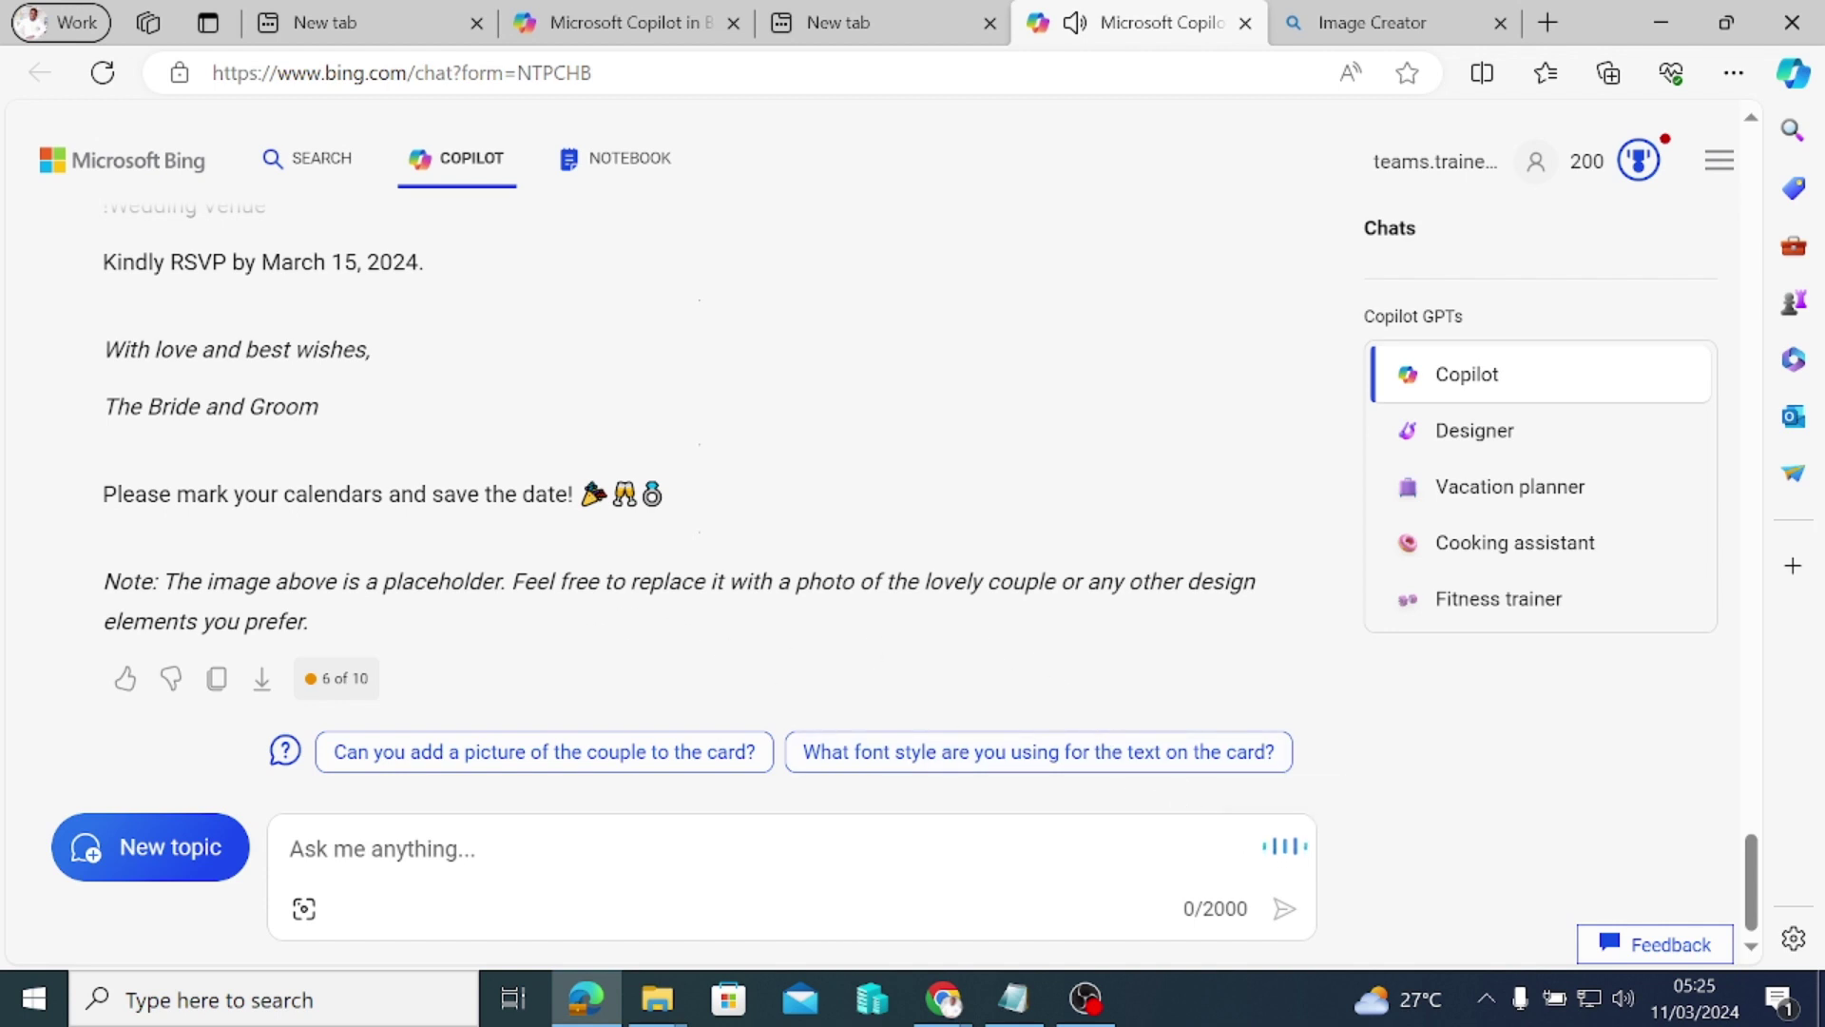
pyautogui.scroll(4, 419, 675)
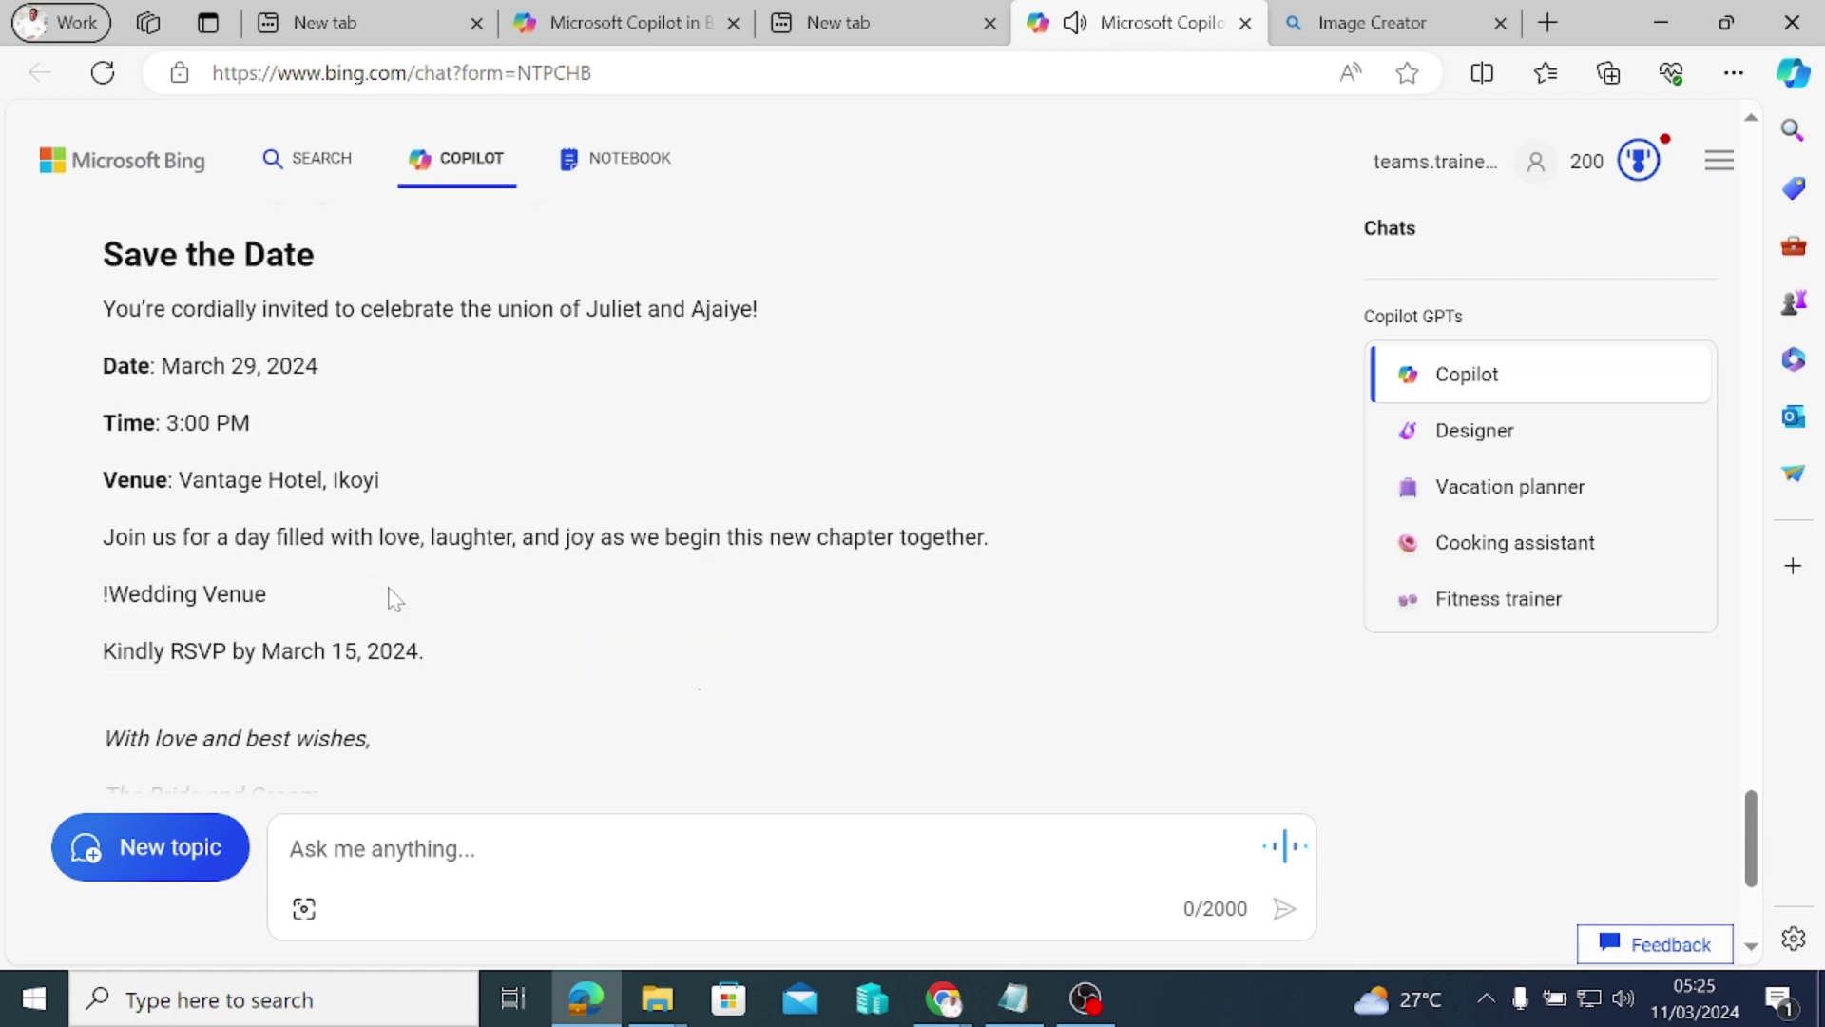
pyautogui.scroll(-4, 394, 598)
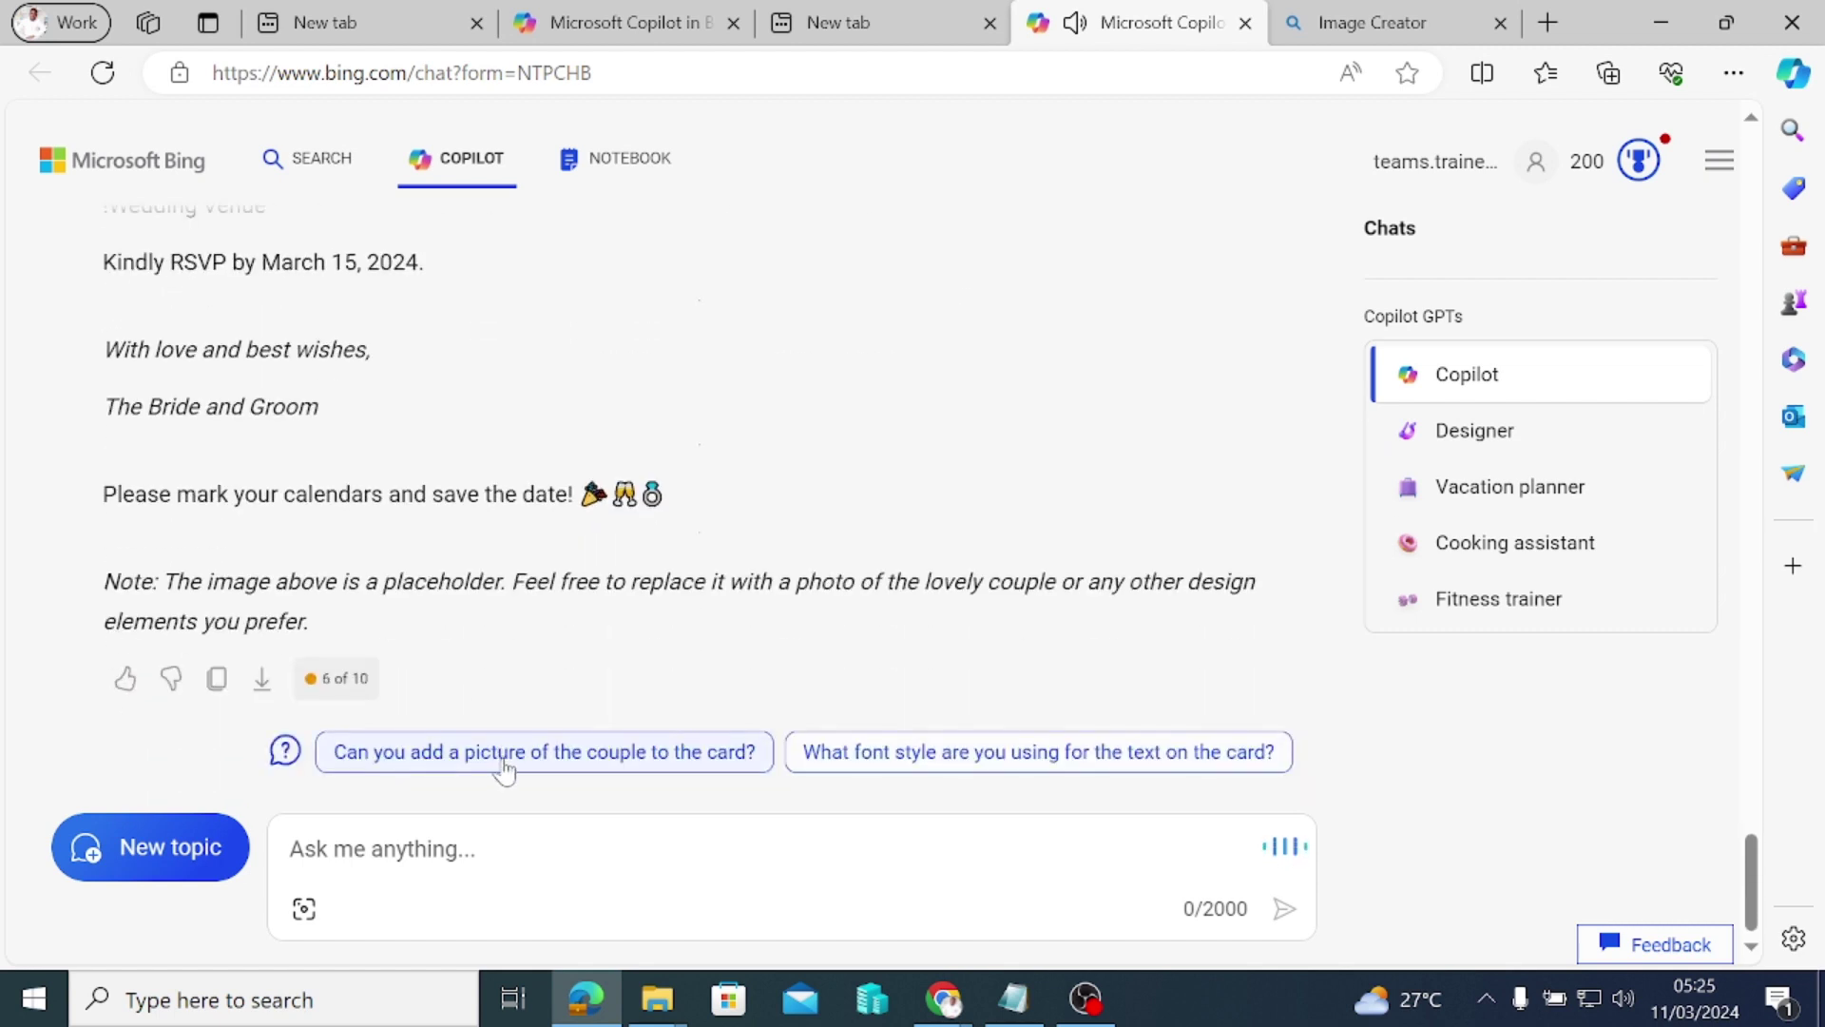
pyautogui.click(1285, 846)
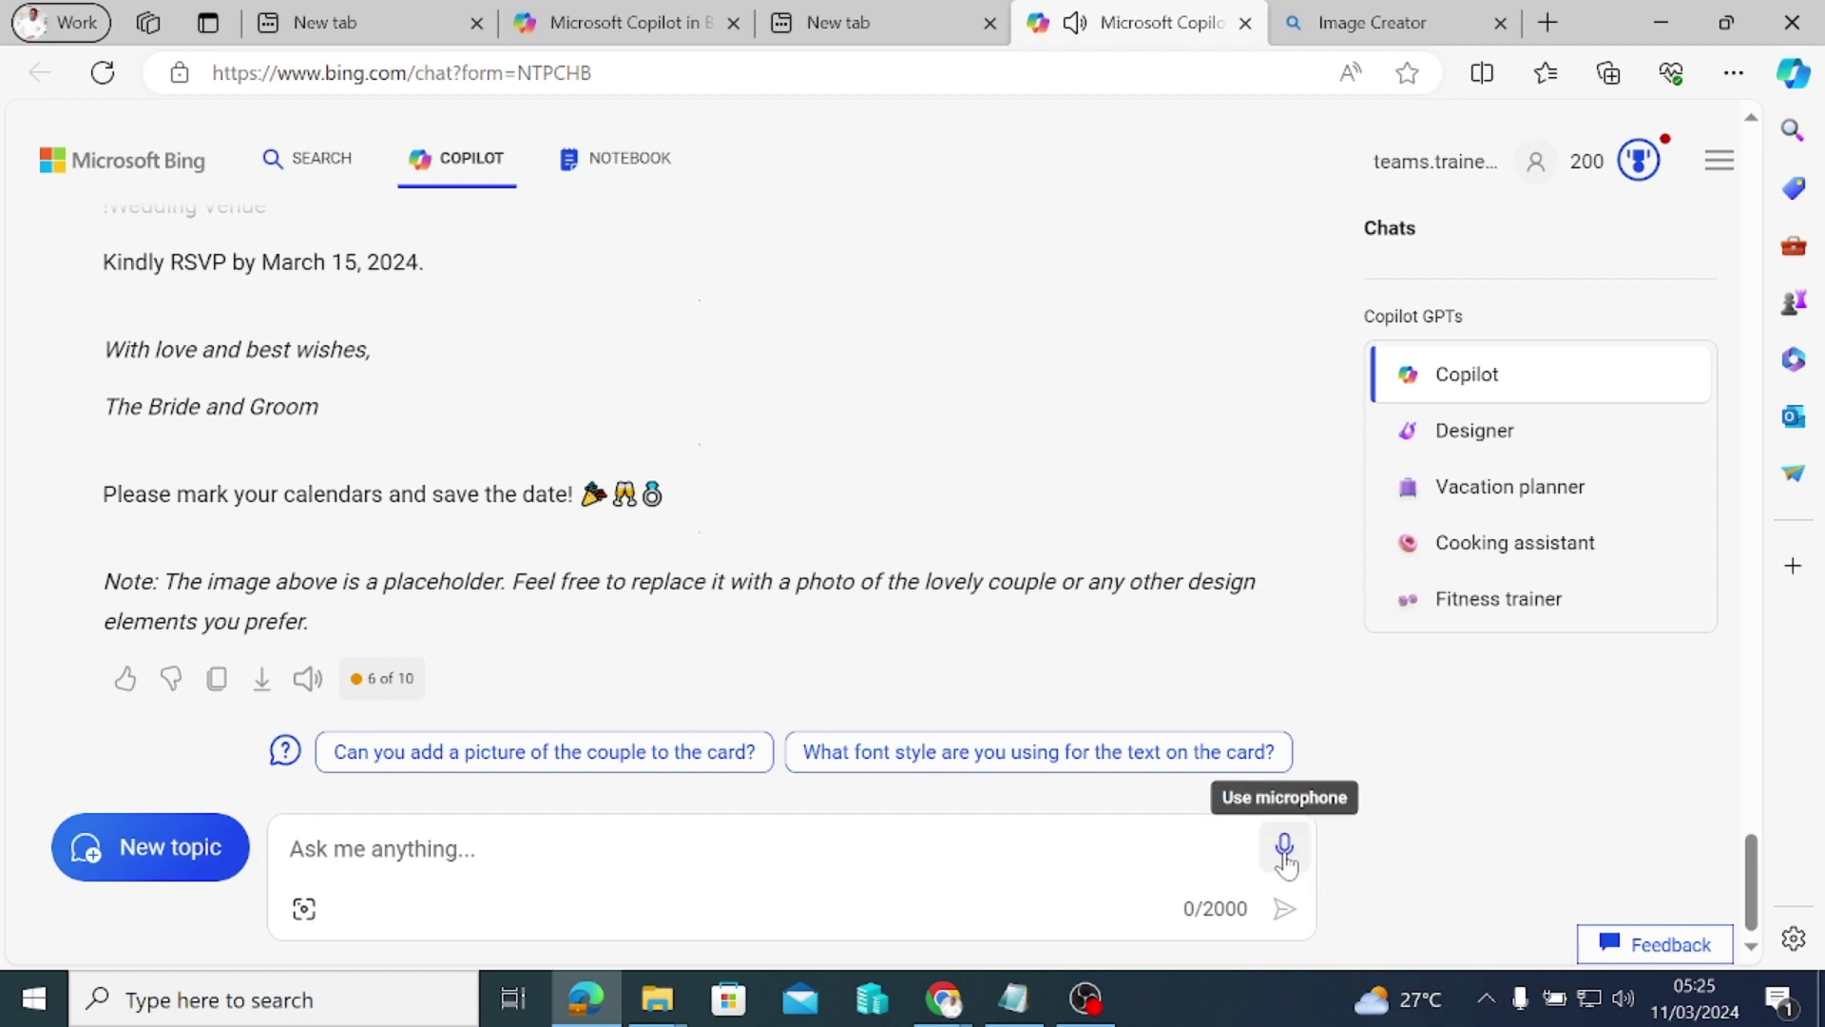
# Step: Ask the suggested follow-up "Can you add a picture of the couple to the card?" and view the generated wedding card images
pyautogui.click(499, 751)
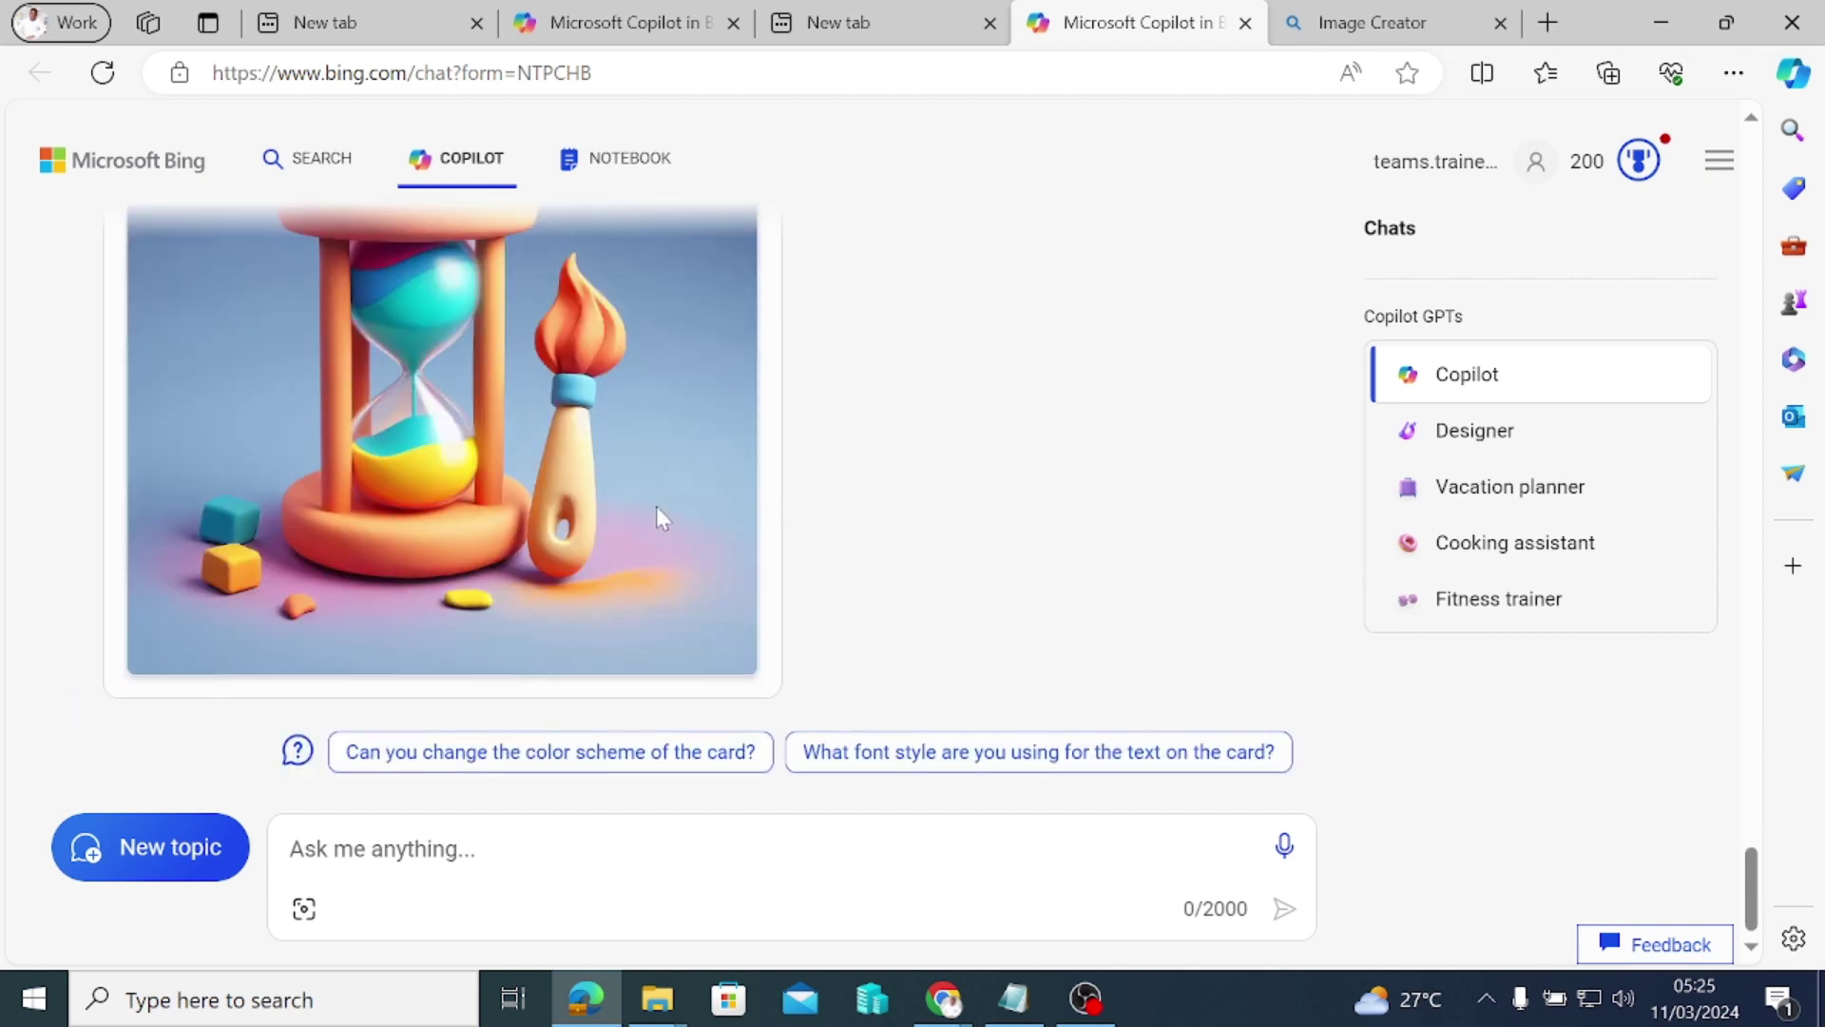
pyautogui.scroll(1, 647, 517)
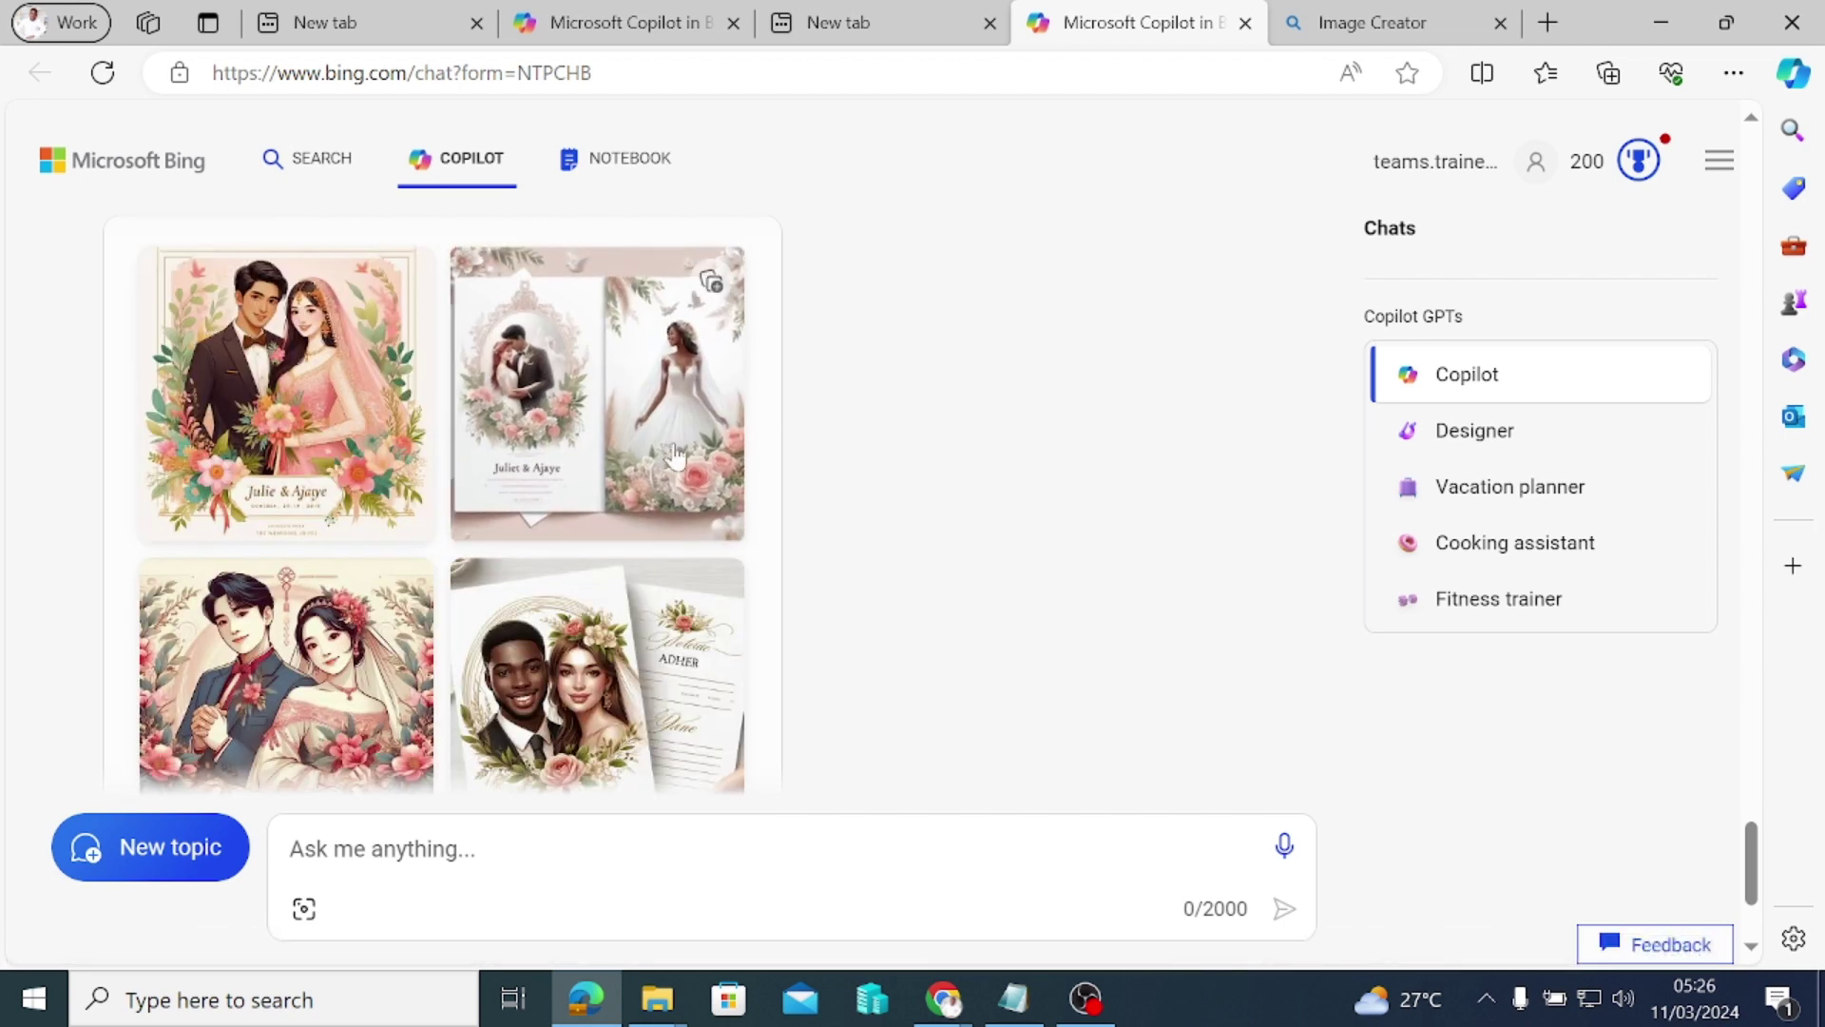
pyautogui.scroll(-3, 404, 439)
pyautogui.scroll(3, 285, 418)
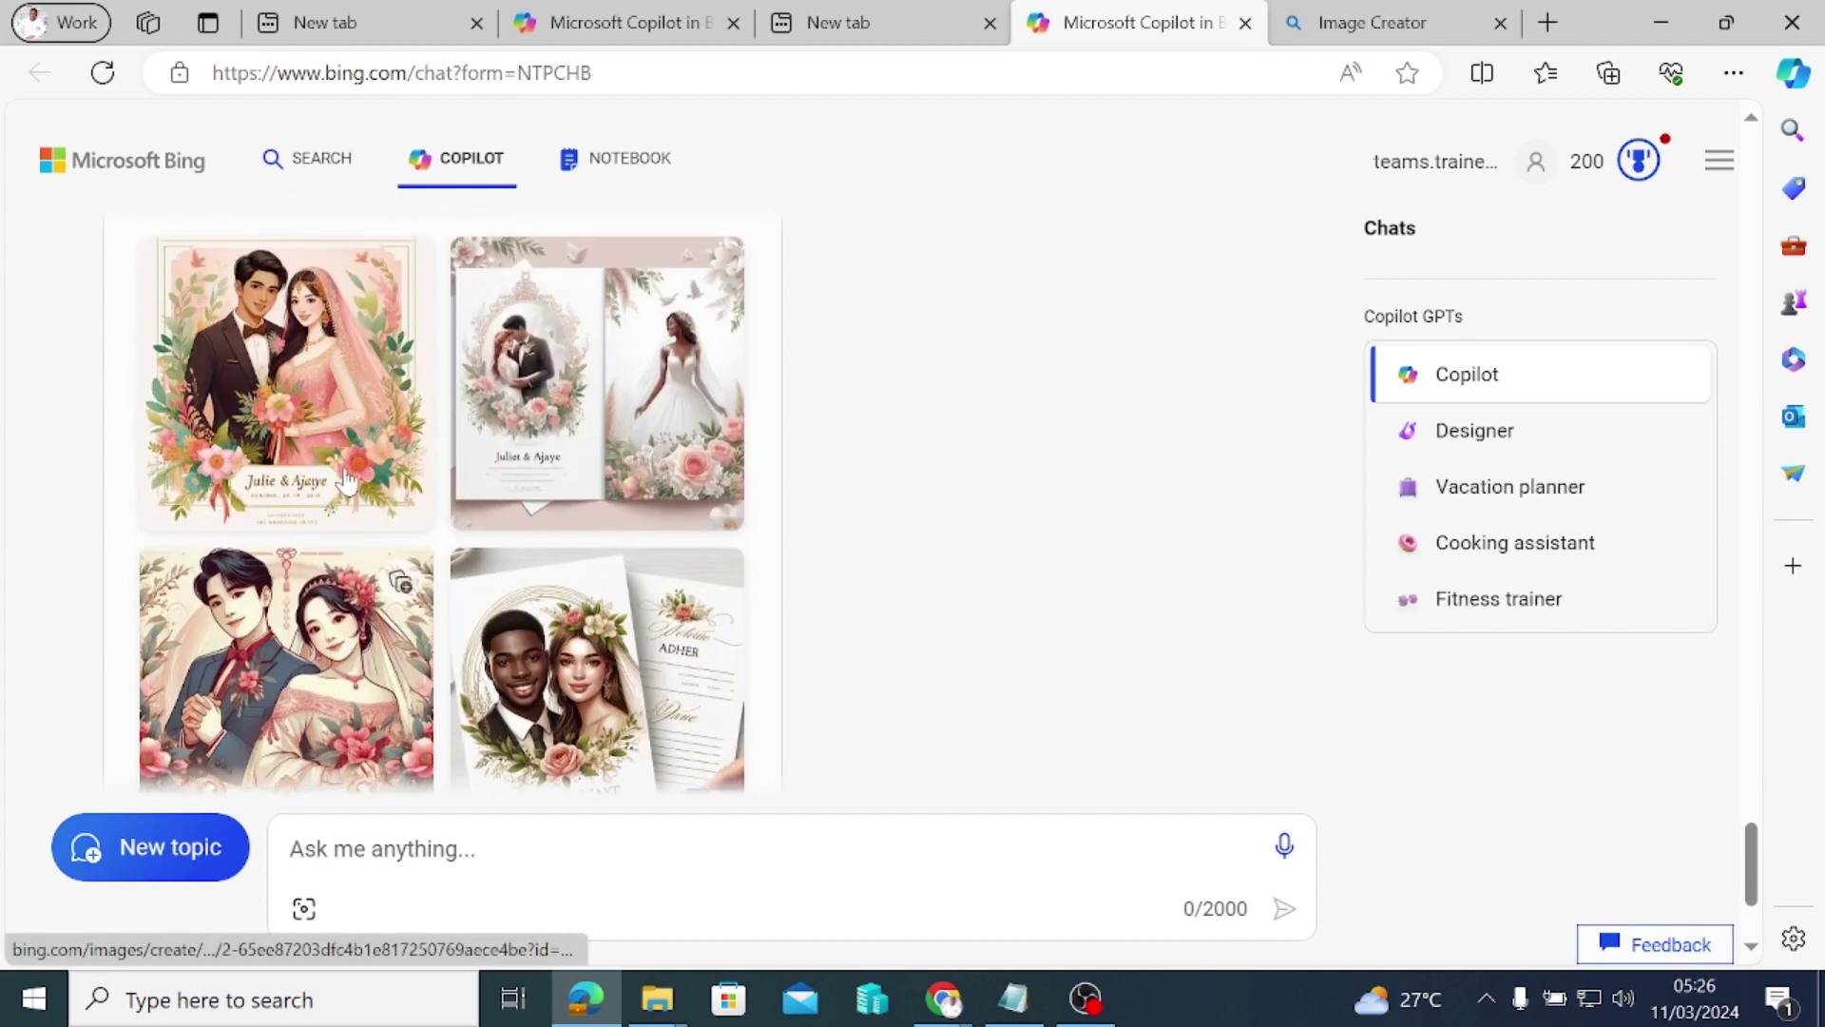
# Step: Open the first generated wedding card image at full size and browse through all four couple designs
pyautogui.scroll(-3, 431, 589)
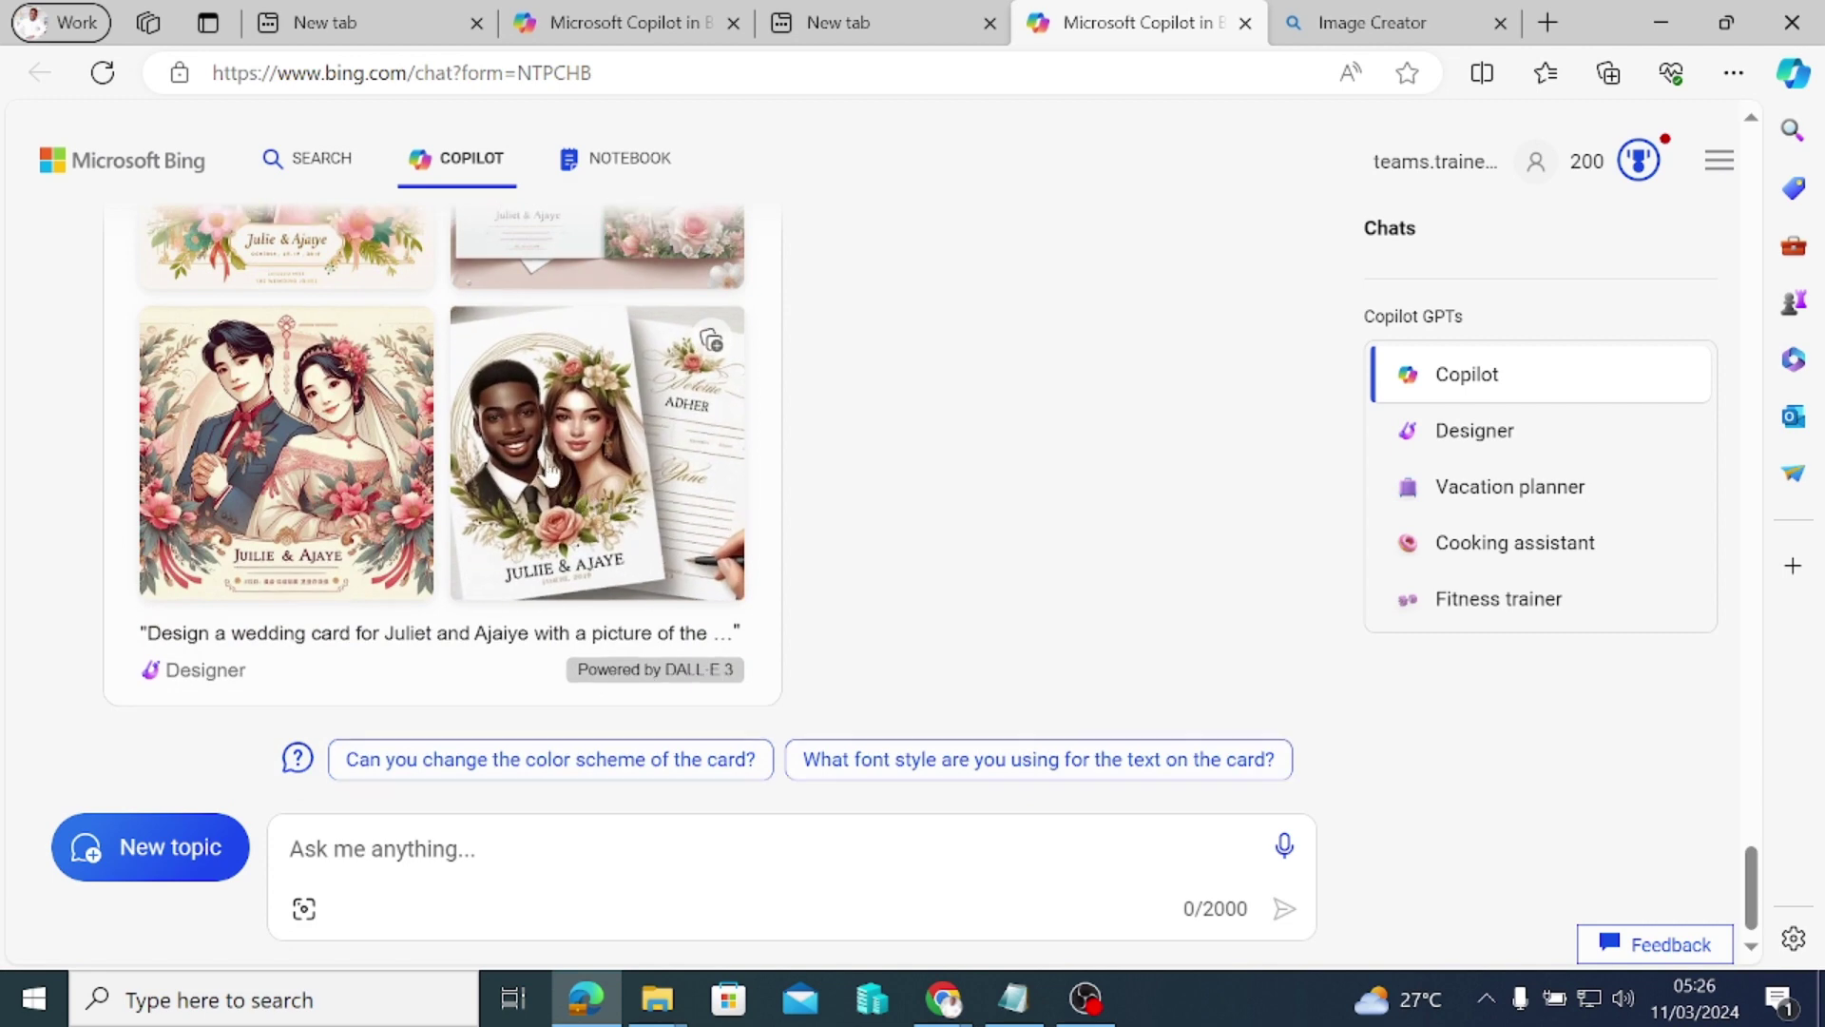
pyautogui.scroll(3, 528, 466)
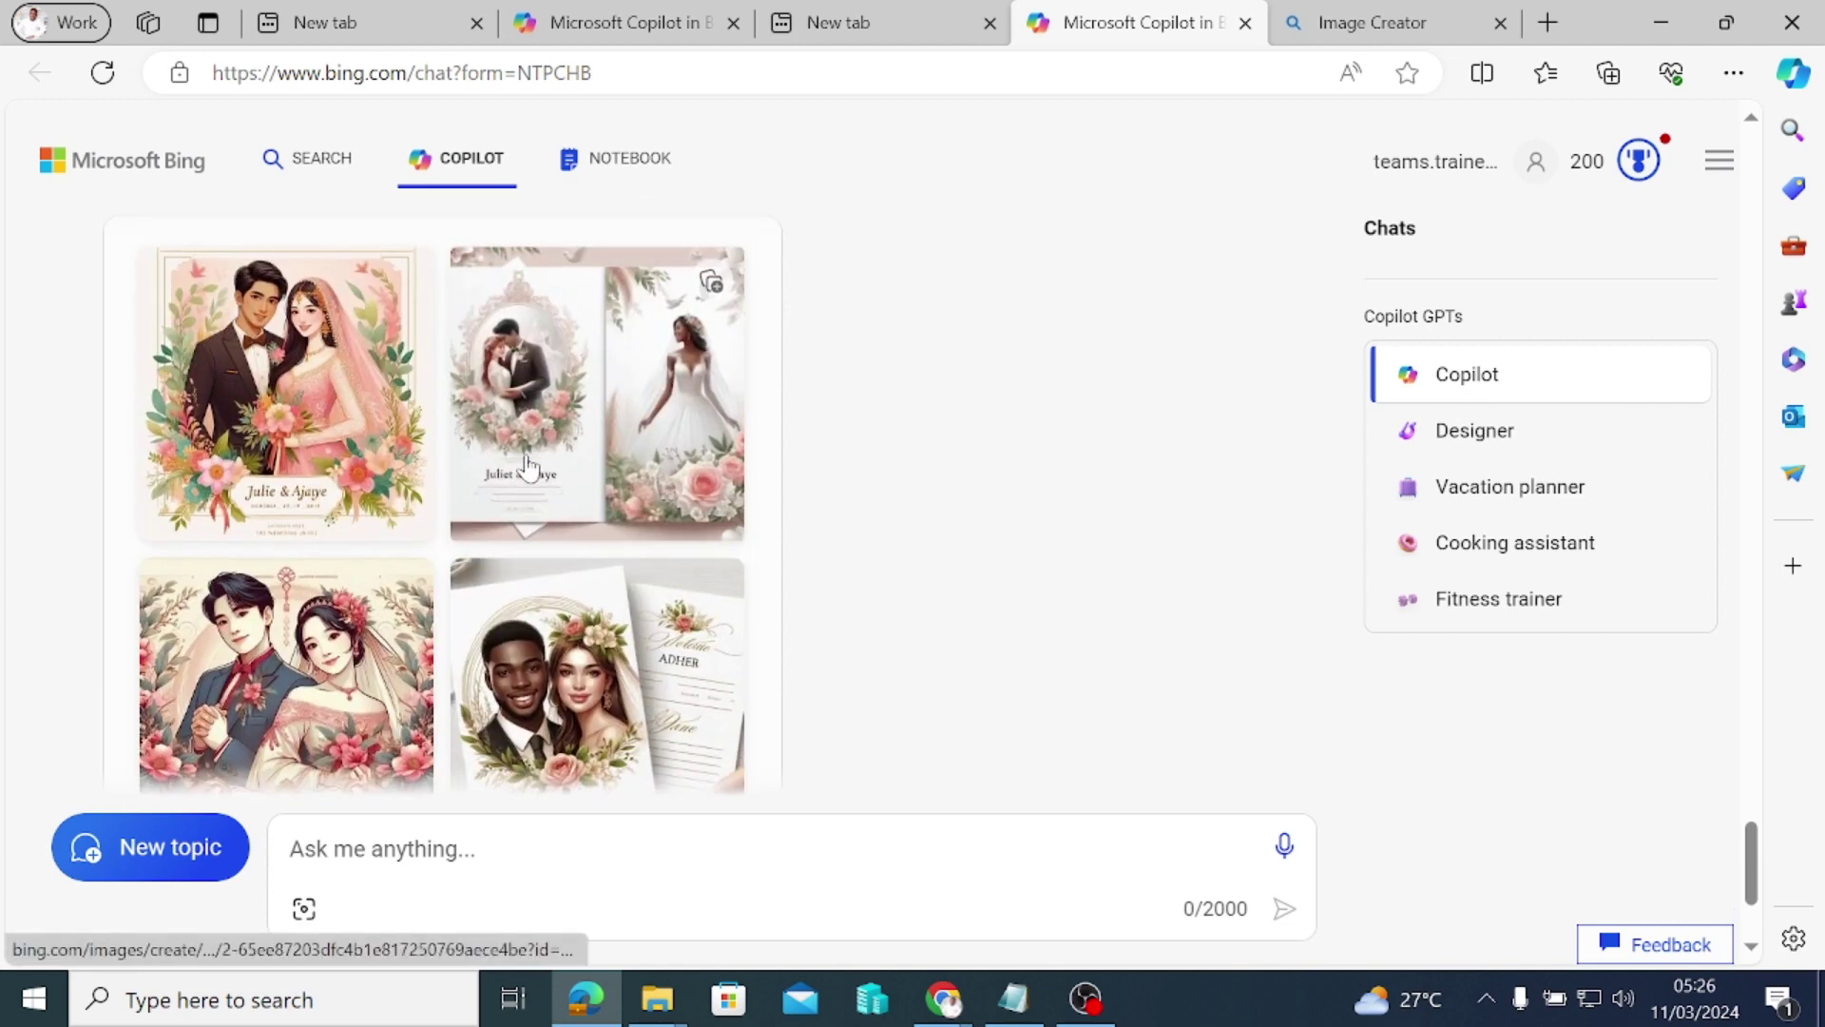
pyautogui.click(323, 416)
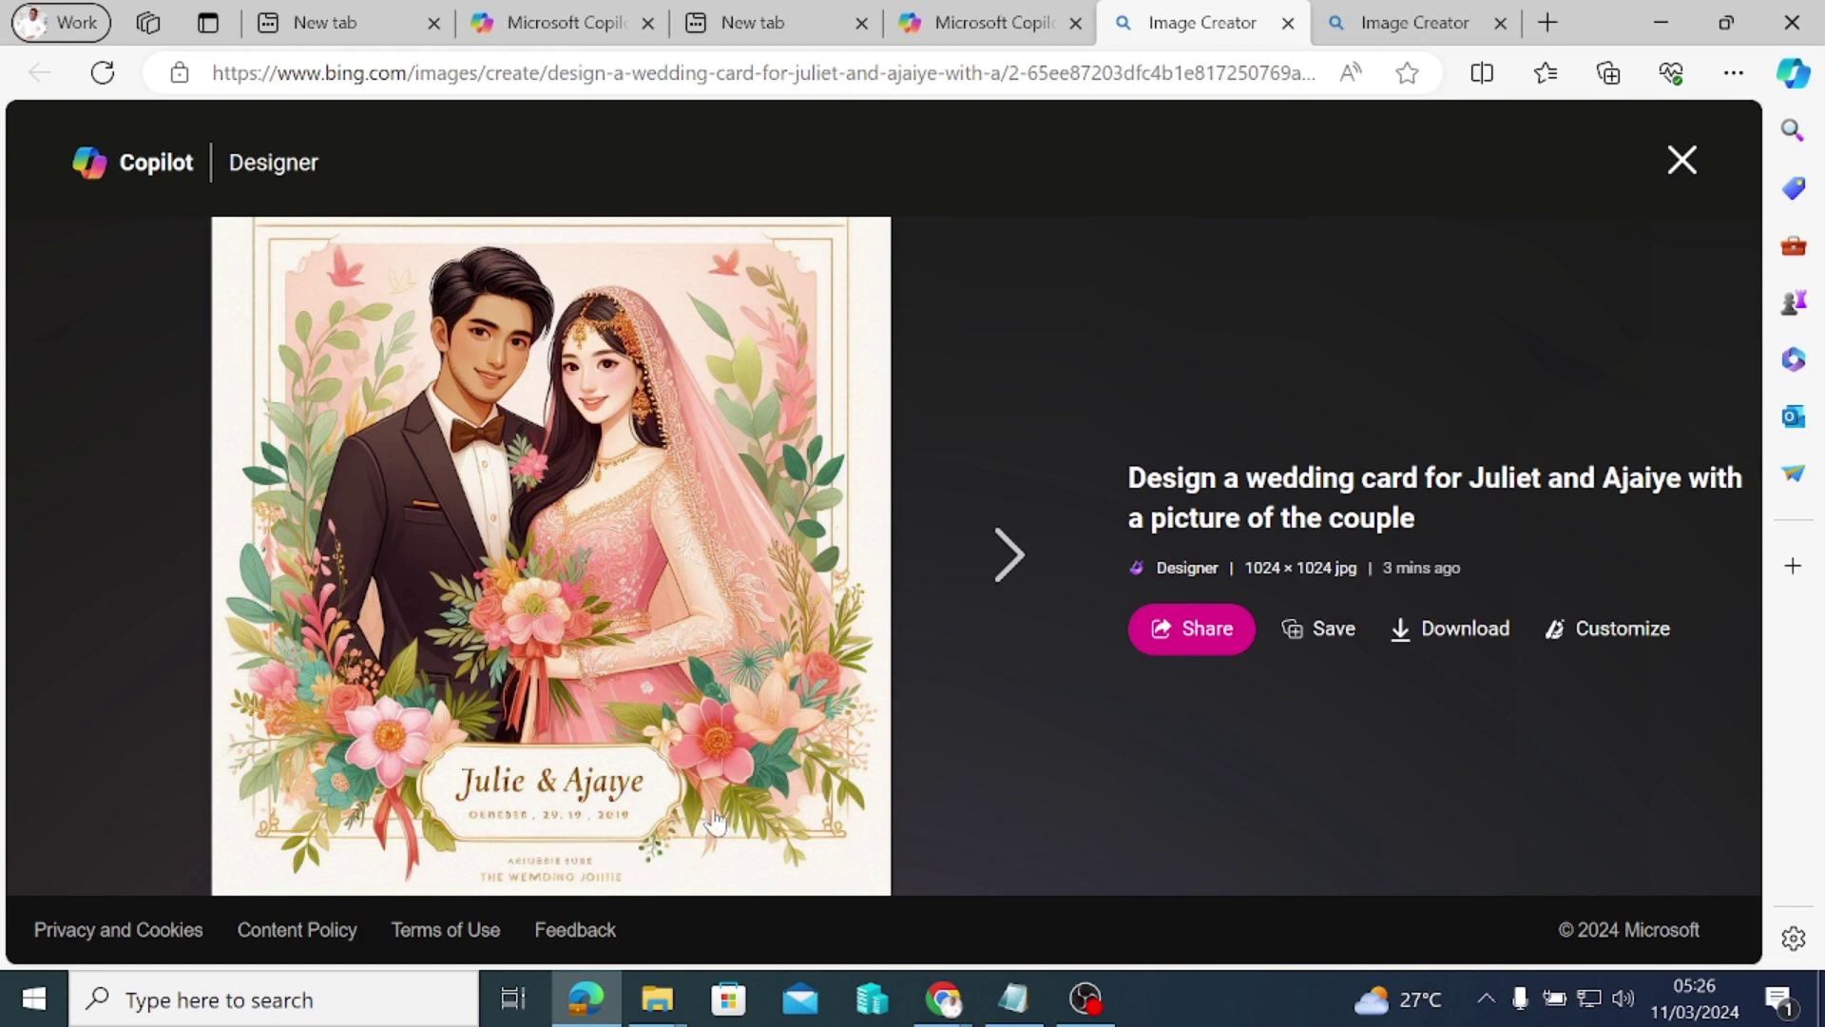
pyautogui.click(994, 557)
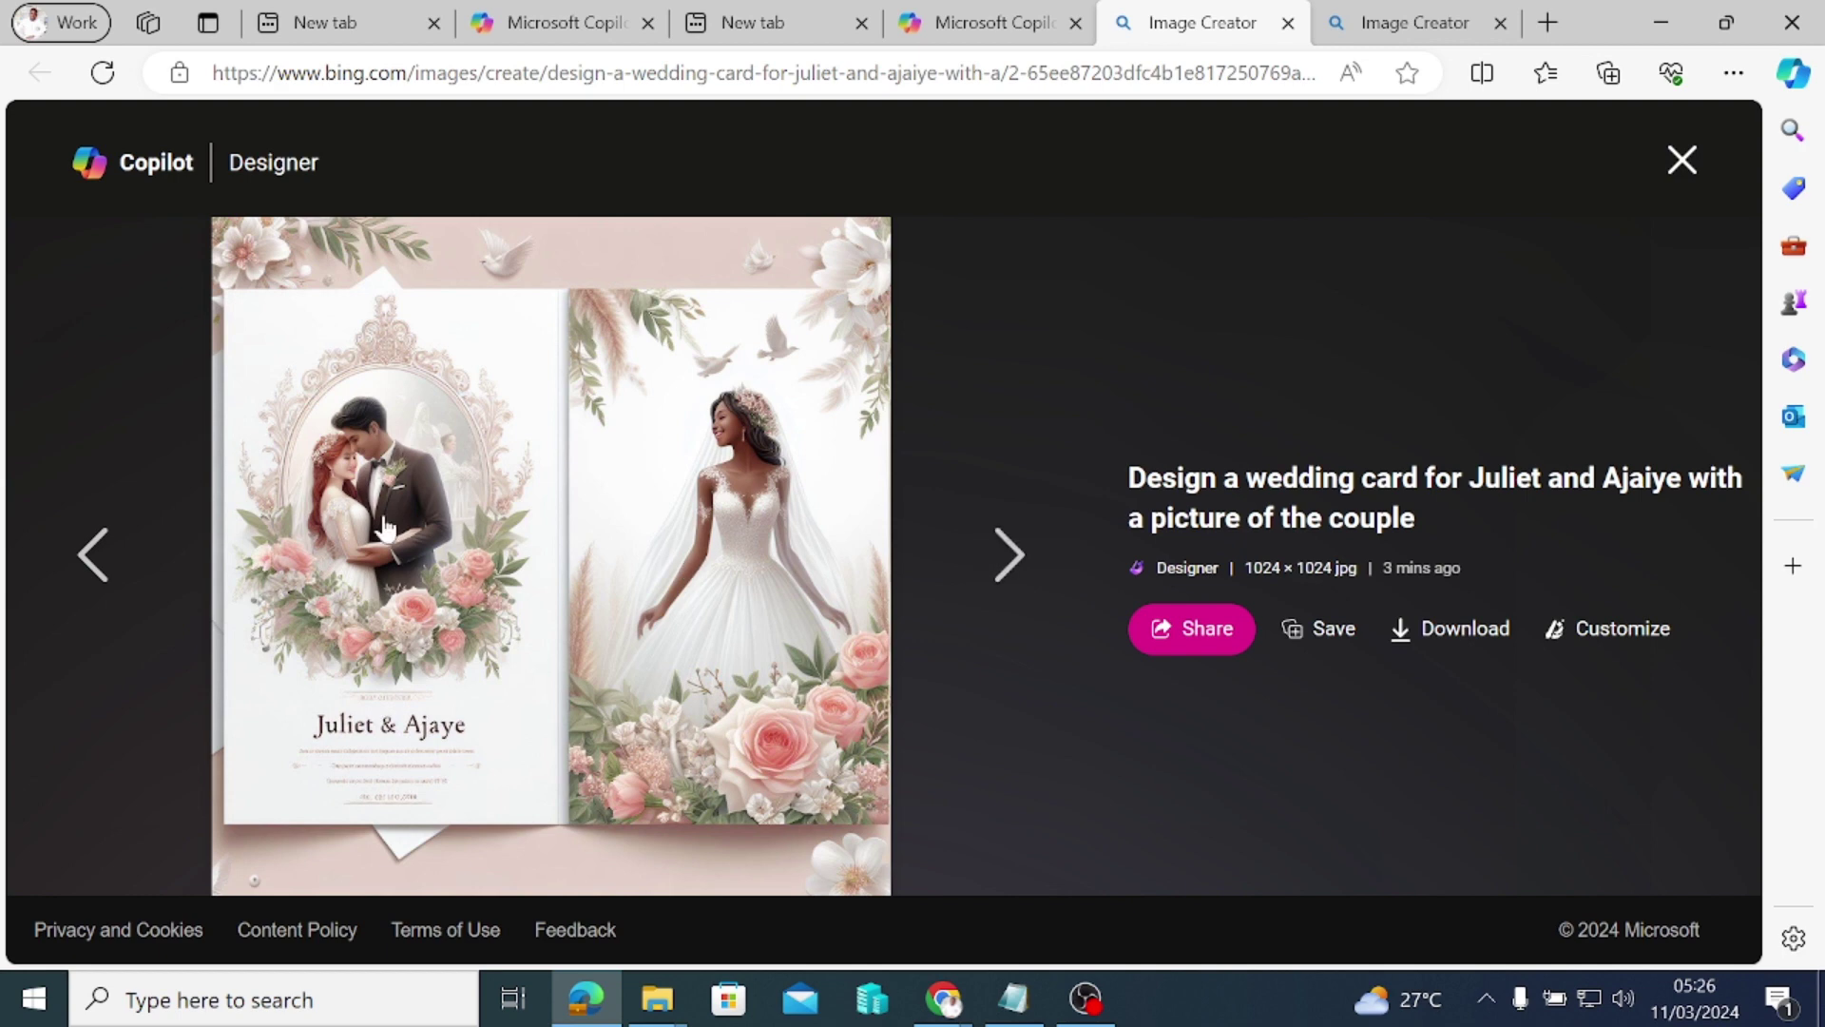
pyautogui.click(994, 555)
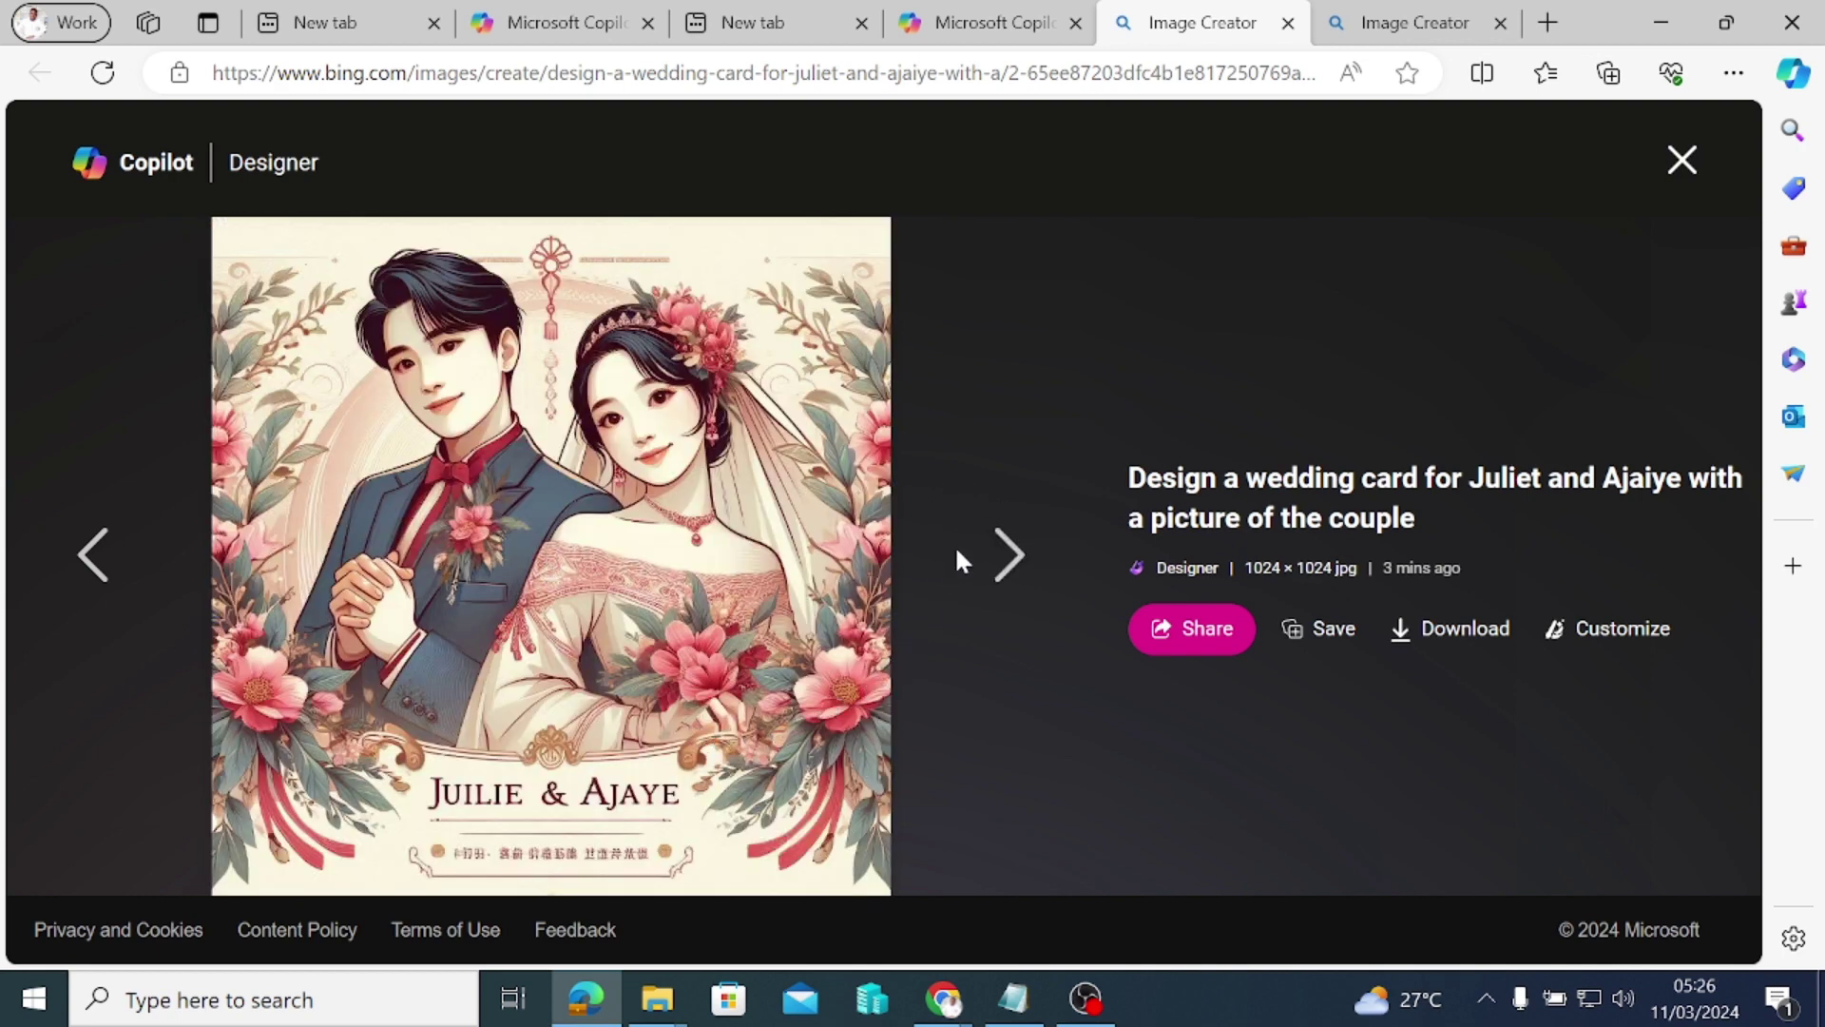
pyautogui.click(995, 551)
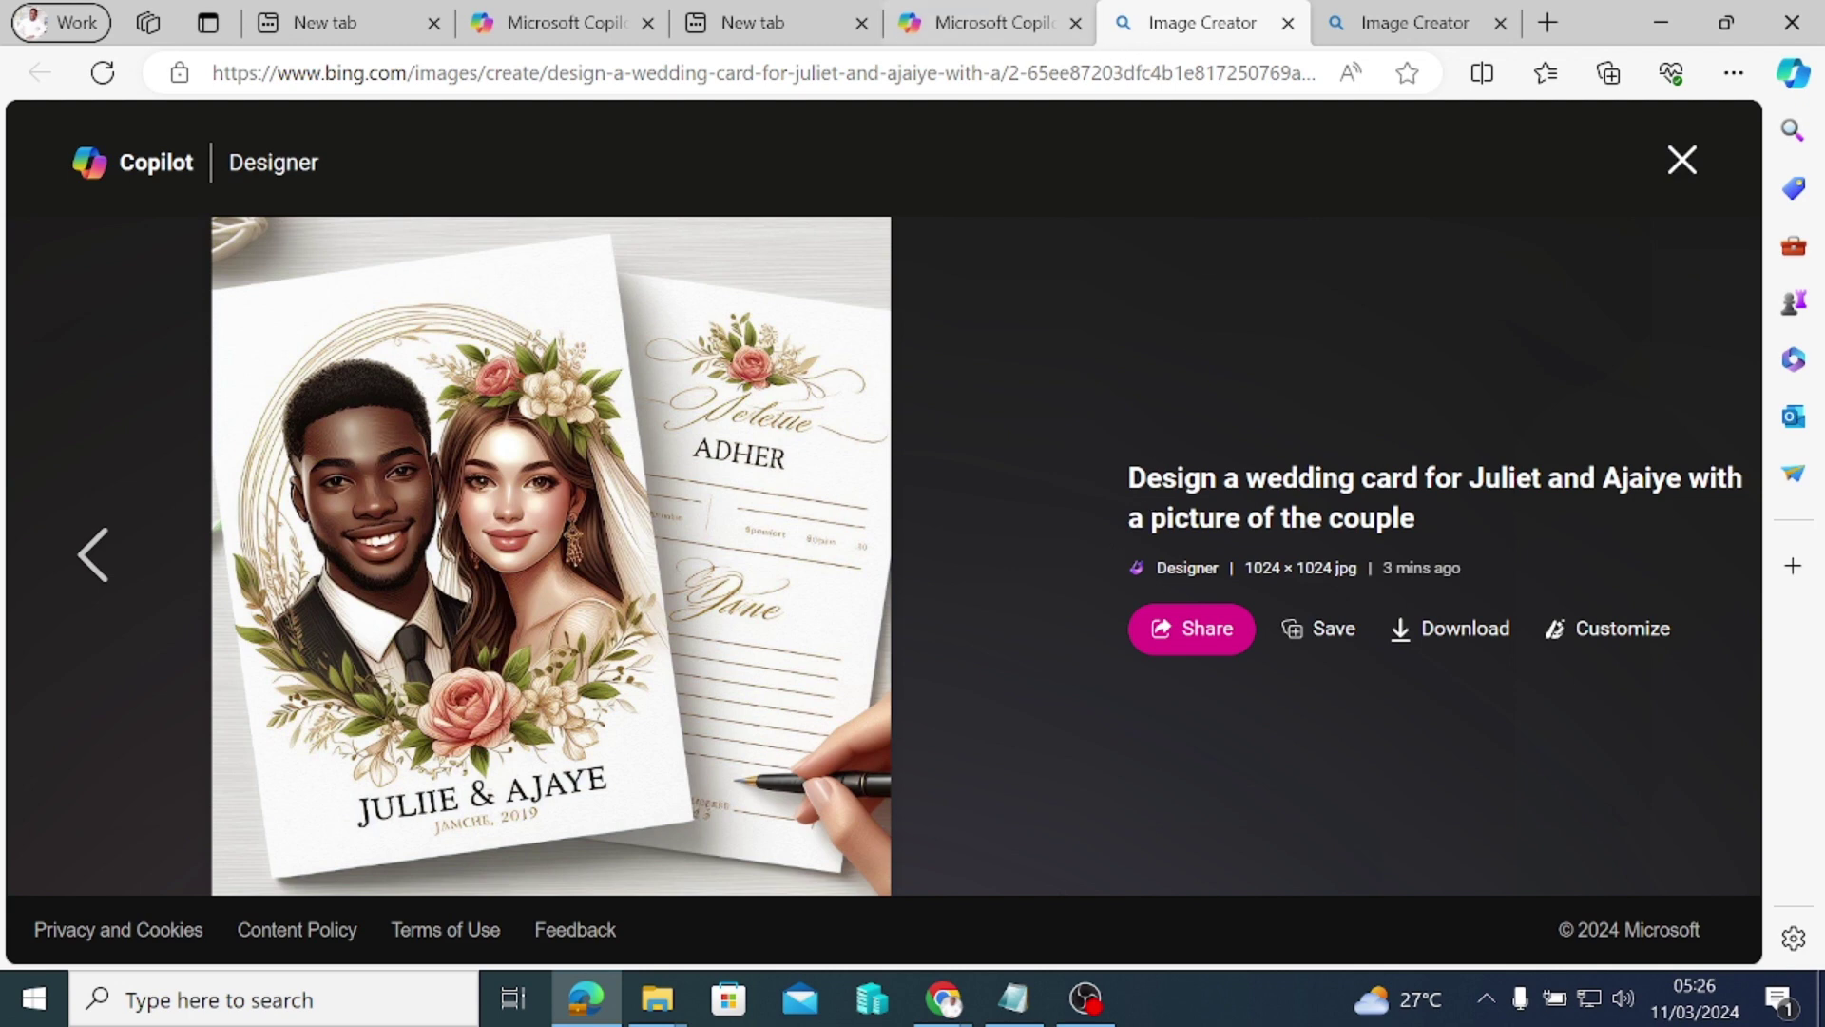
# Step: Return to the Copilot chat and review the conversation back to the first retention settings question
pyautogui.click(995, 23)
pyautogui.scroll(10, 989, 318)
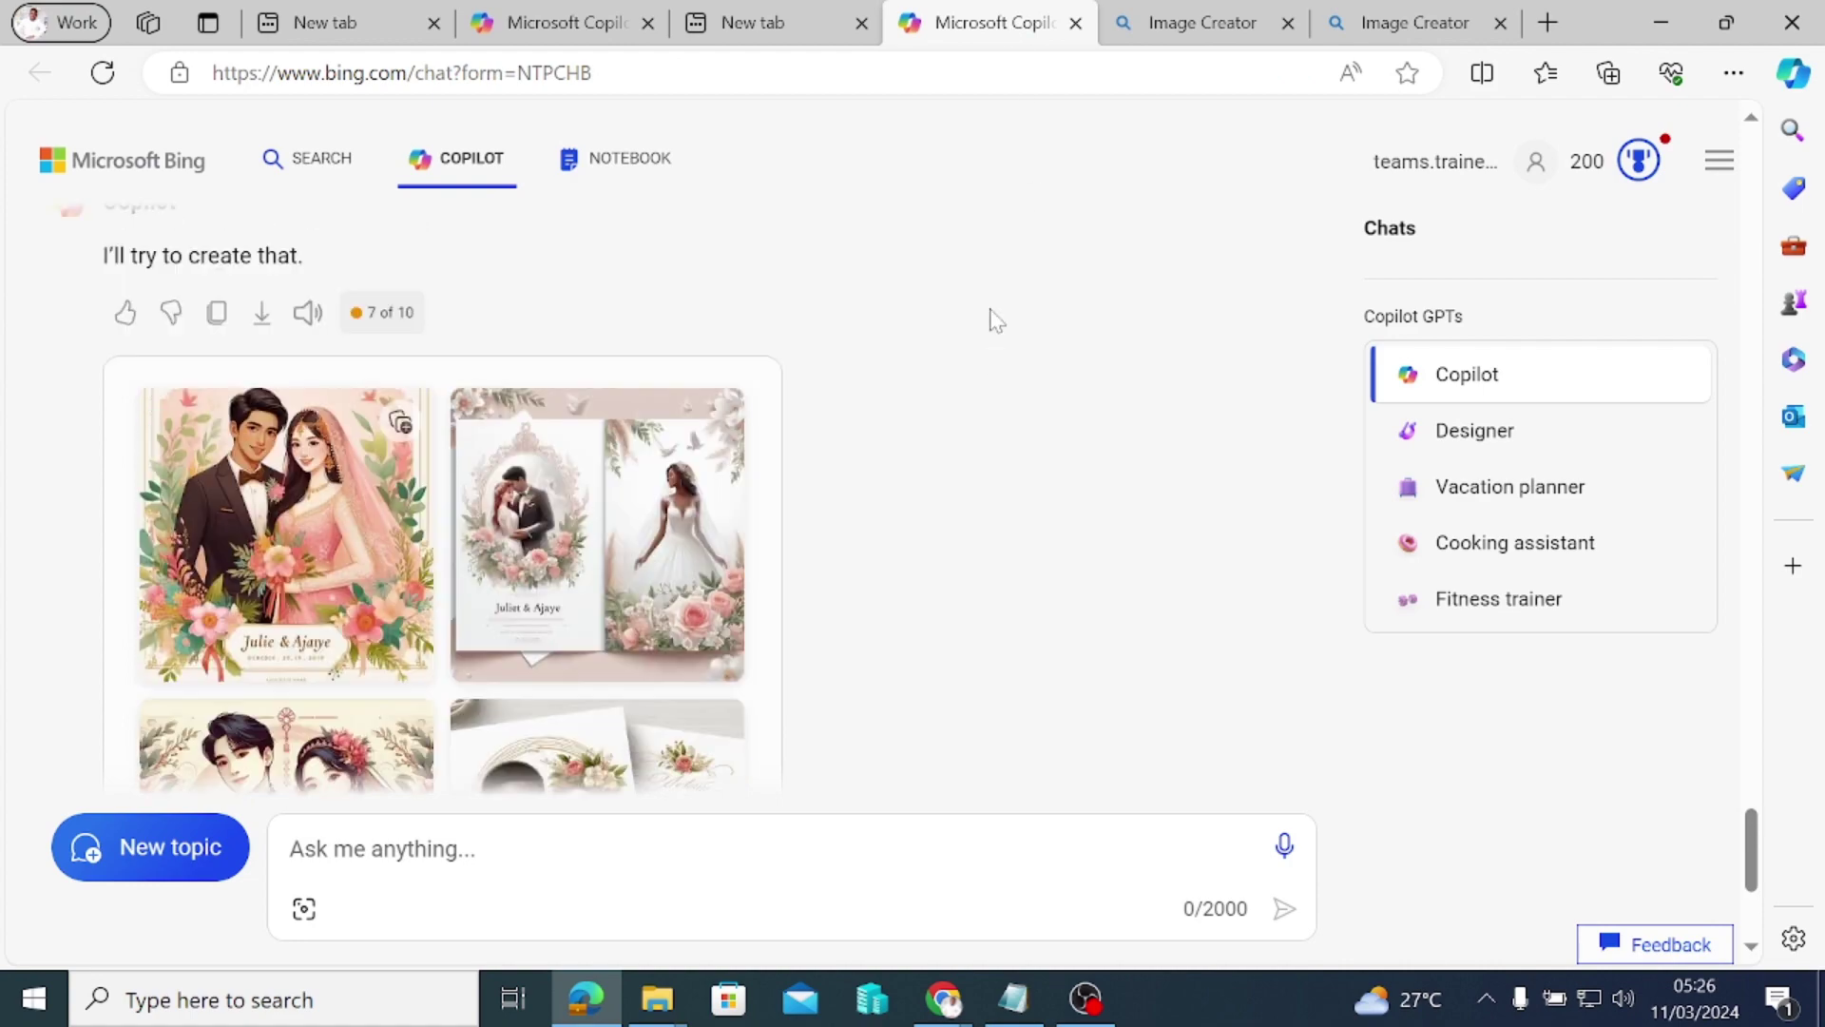
pyautogui.scroll(15, 807, 270)
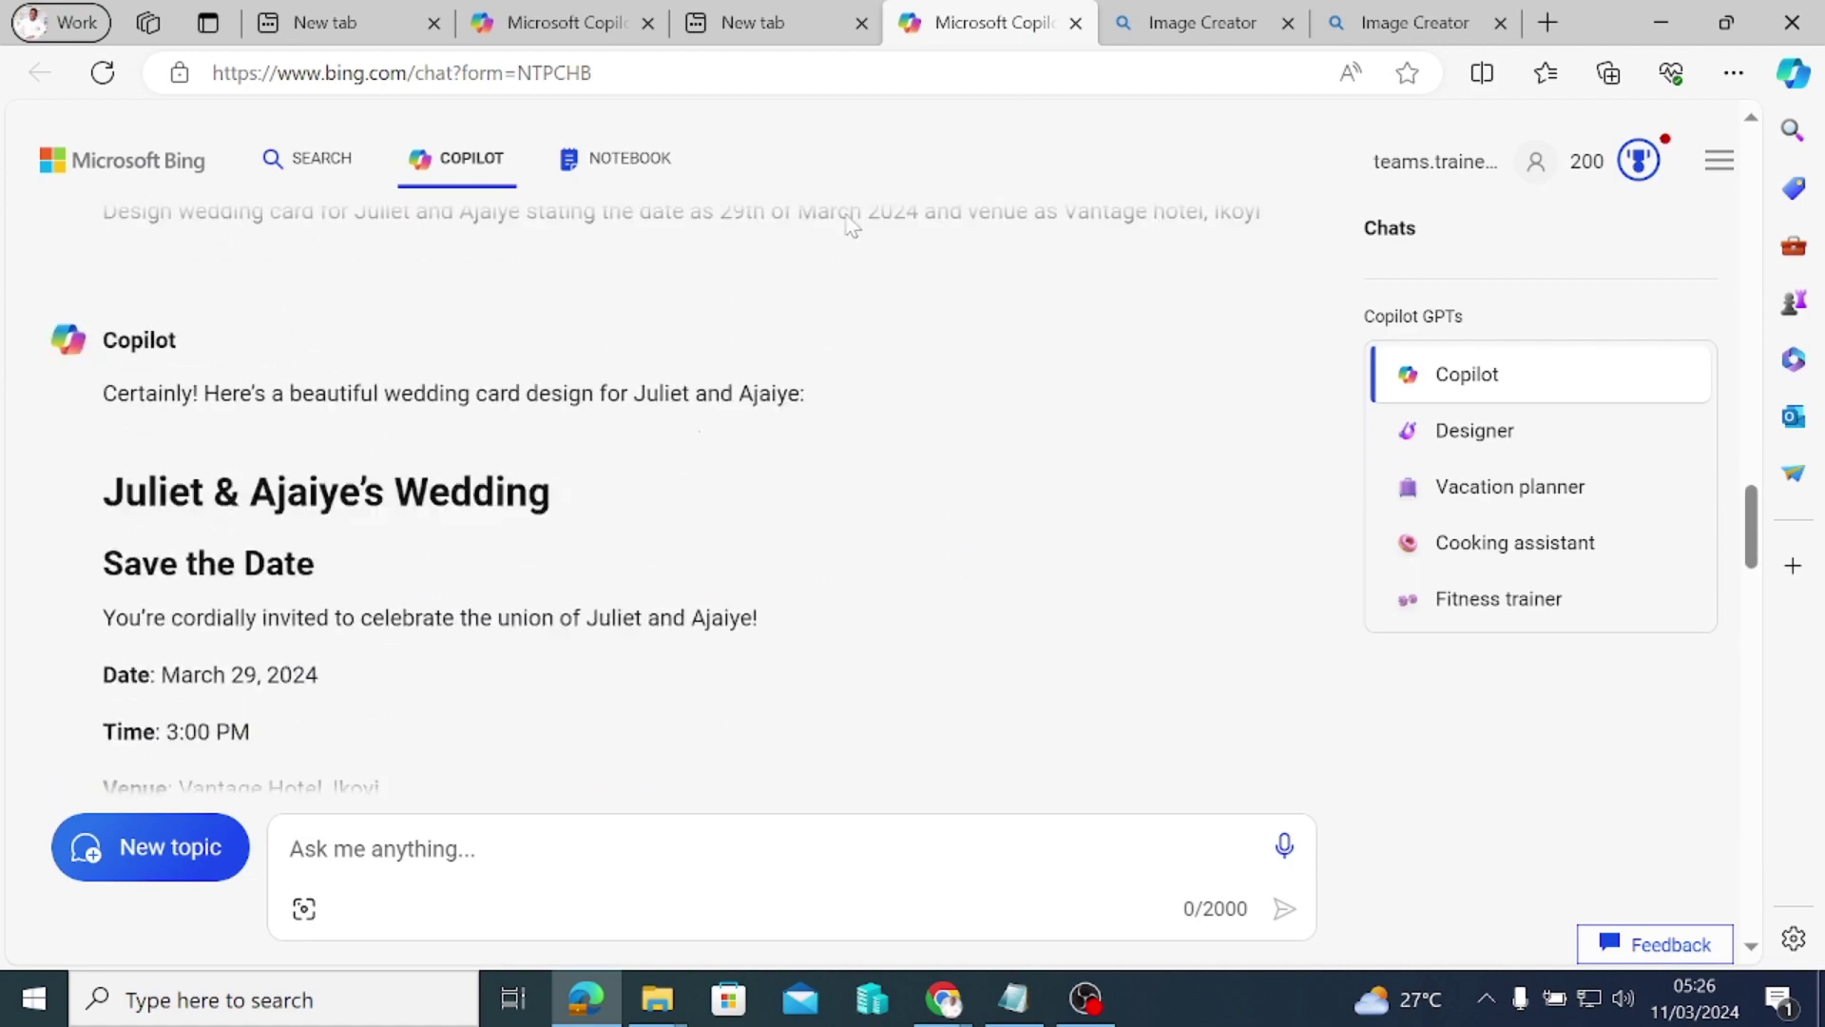
pyautogui.scroll(10, 870, 199)
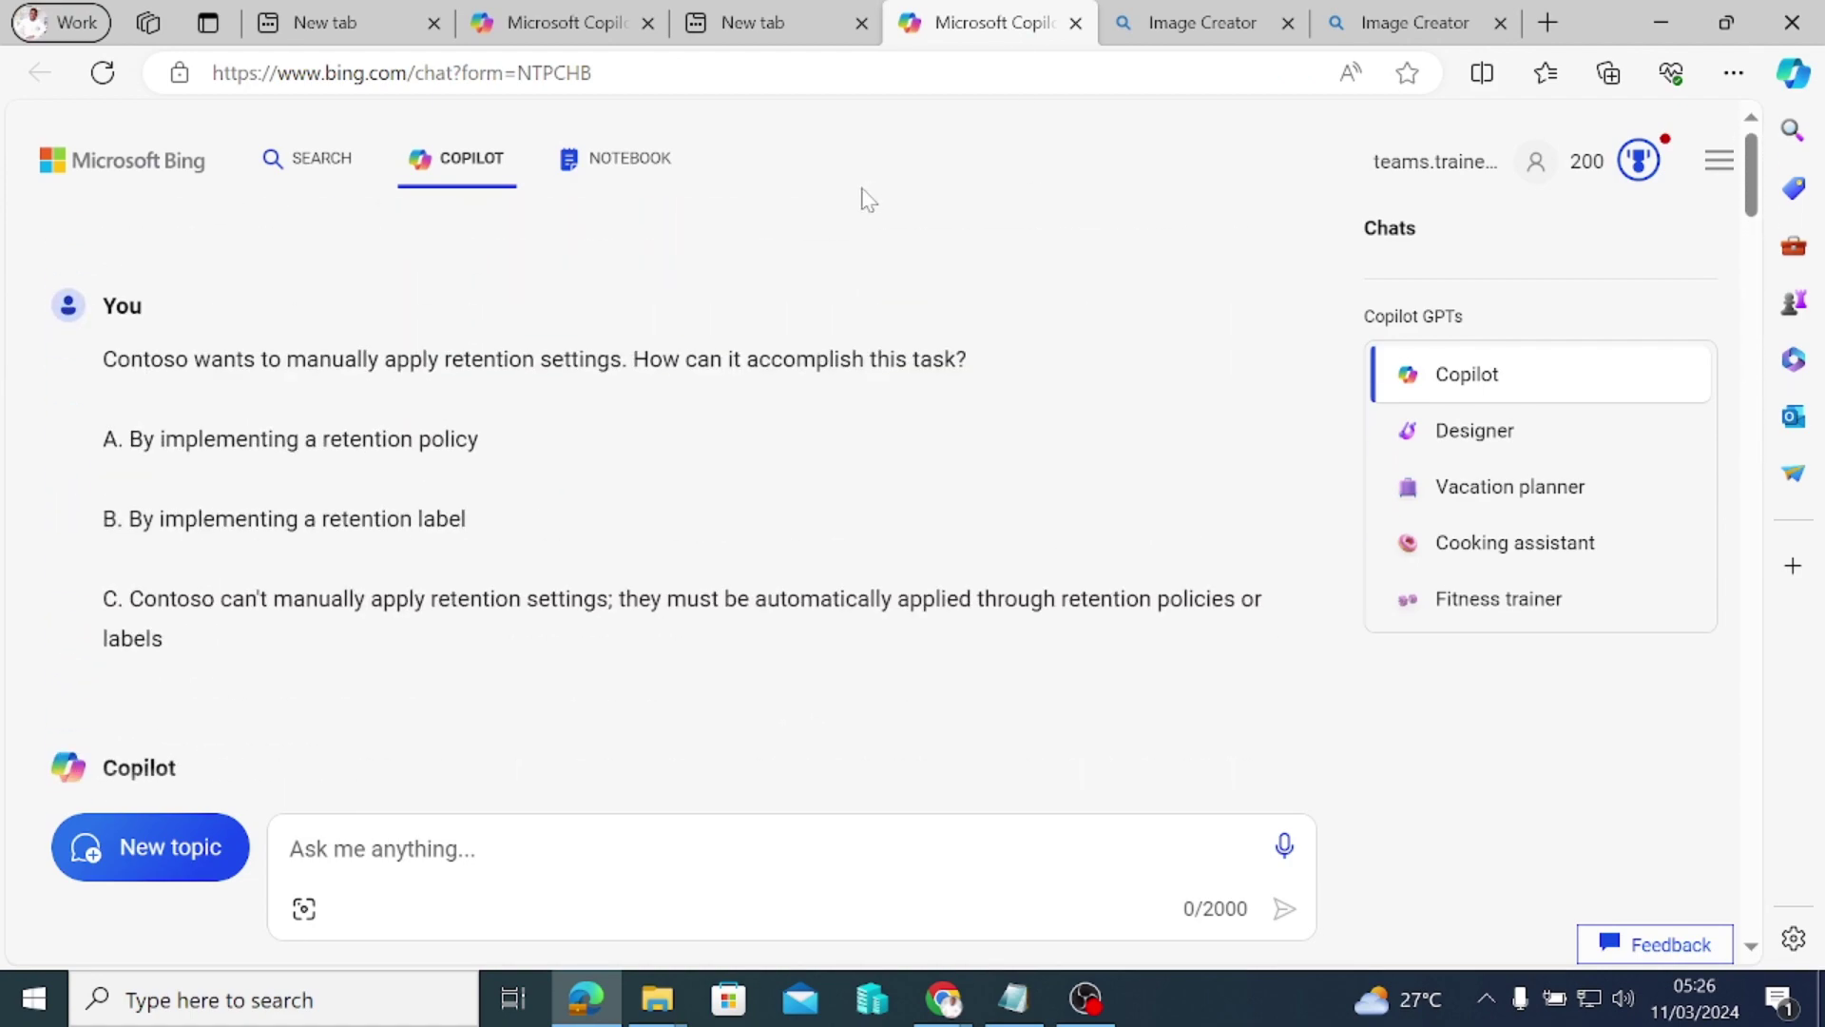